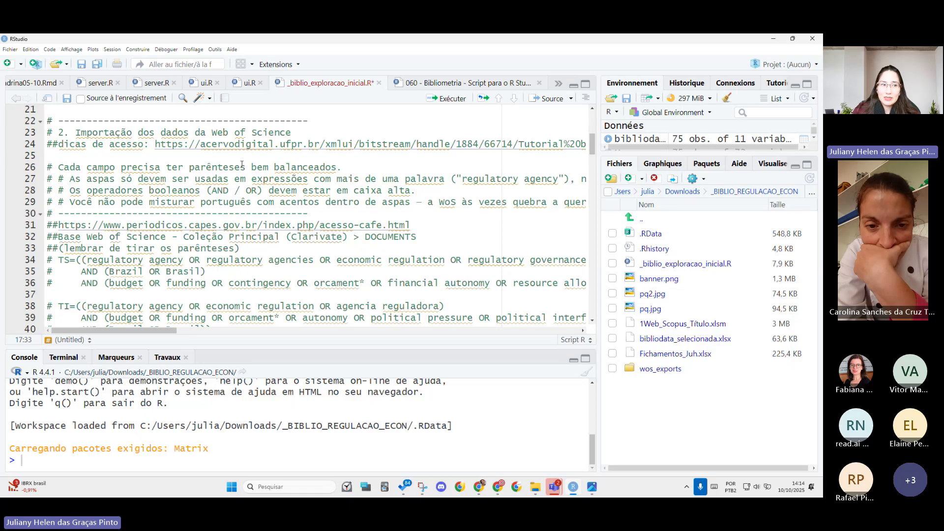
- Open the Web of Science tutorial PDF in Chrome using the acervodigital.ufpr.br link from the script's "dicas de acesso" comment
scroll(213, 243, "up", 4)
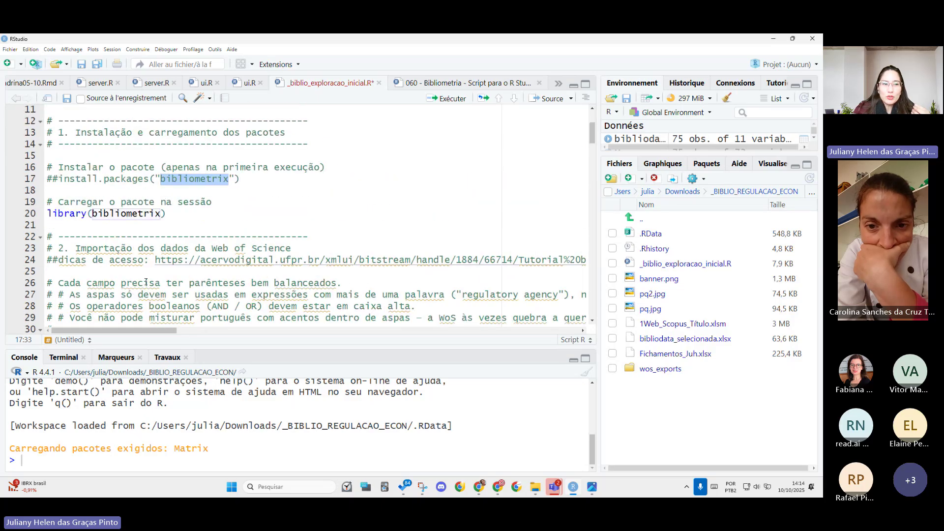
left_click_drag(155, 262, 587, 260)
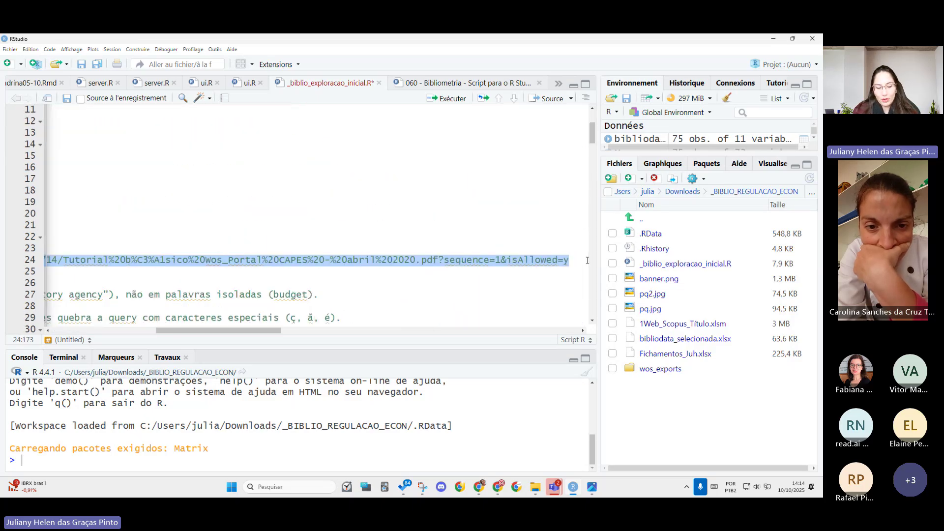
left_click(498, 487)
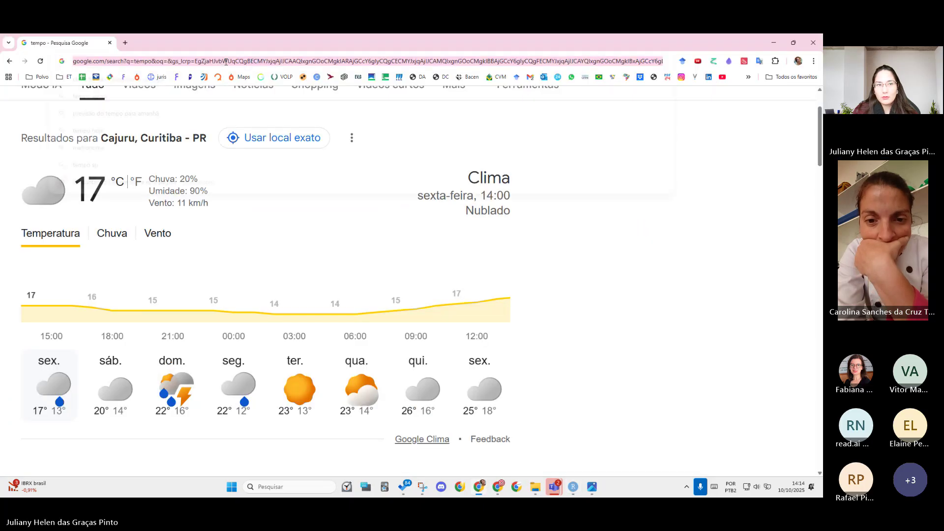
type("https://acervodigital.ufpr.br/xmlui/bitstream/handle/1884/66714/Tutorial%20básico%20Wos_Portal%20CAPES%20-%20abril%202020.pdf?sequence=1&isAllowed=y")
key("Return")
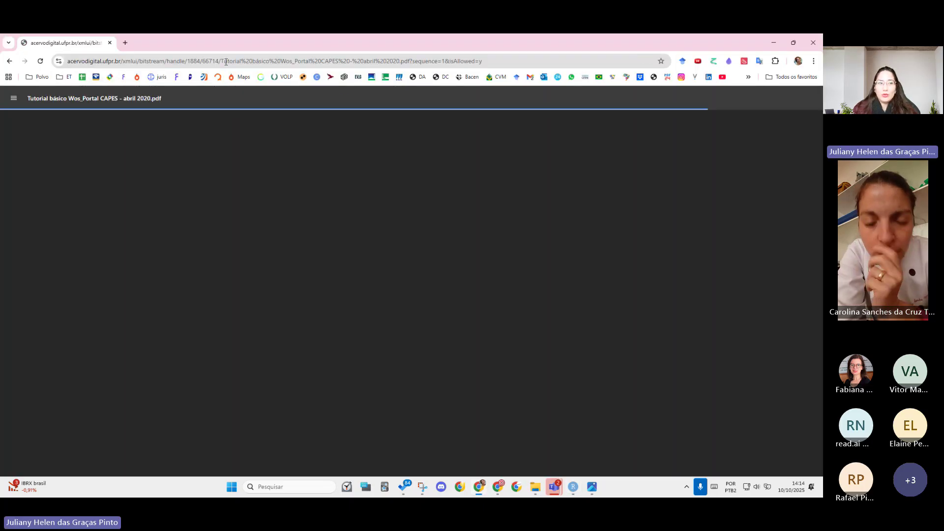
- Switch back to RStudio, copy the CAPES acesso-cafe.html link from script line 31, and minimize RStudio
key("alt+Tab")
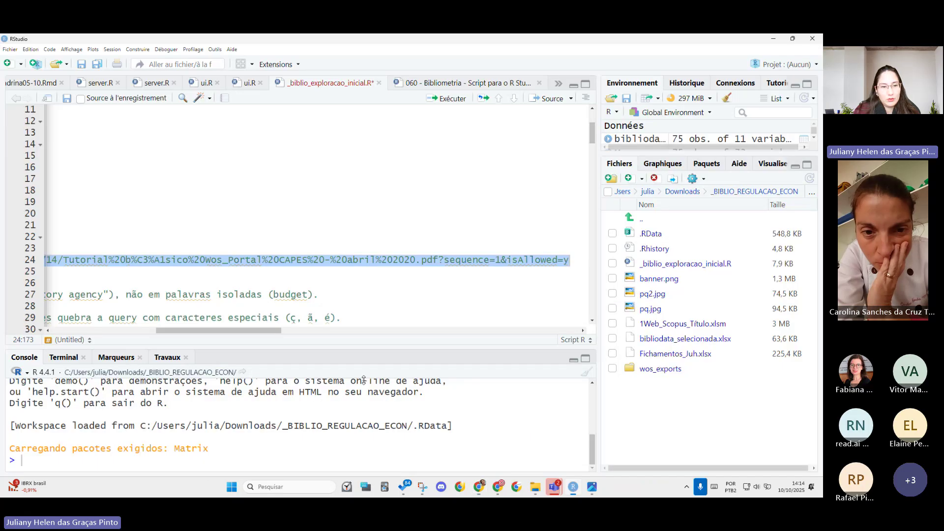
left_click_drag(219, 330, 114, 330)
scroll(186, 245, "up", 3)
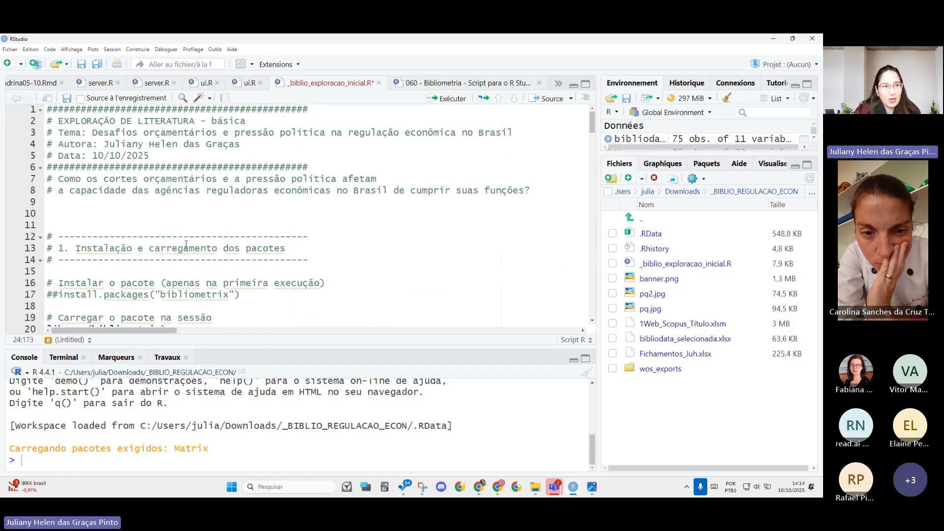
scroll(264, 247, "down", 6)
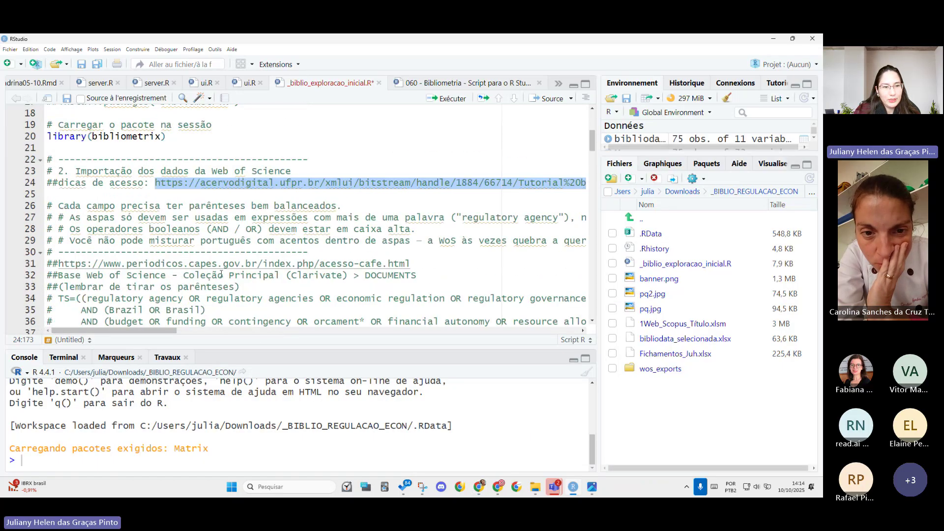
left_click_drag(442, 265, 63, 263)
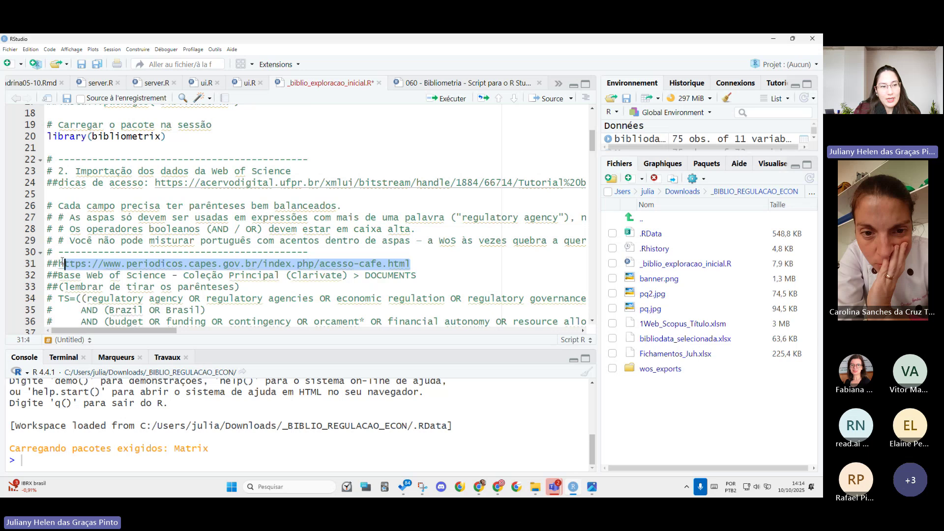
left_click(773, 38)
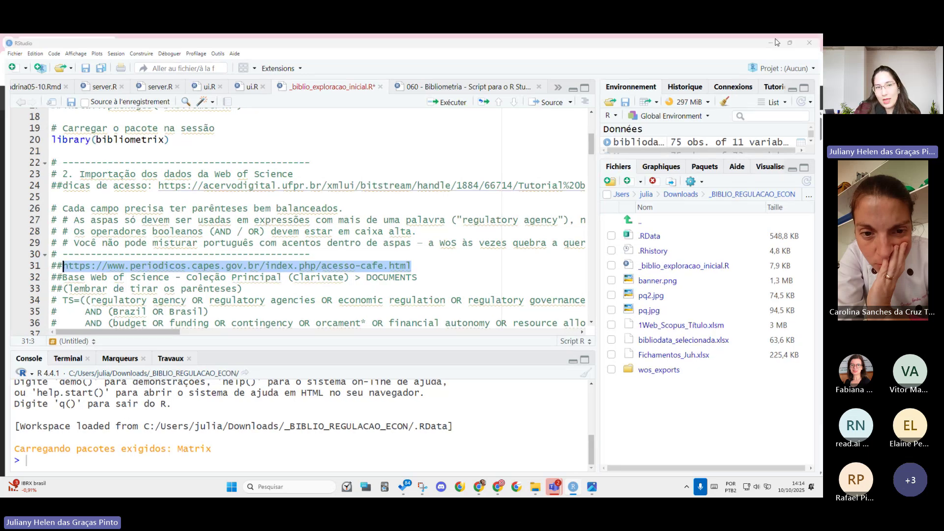
- Examine the guide's cover and its "Como acessar a Web of Science" pages on portal access and registration
left_click(298, 317)
scroll(285, 279, "up", 1)
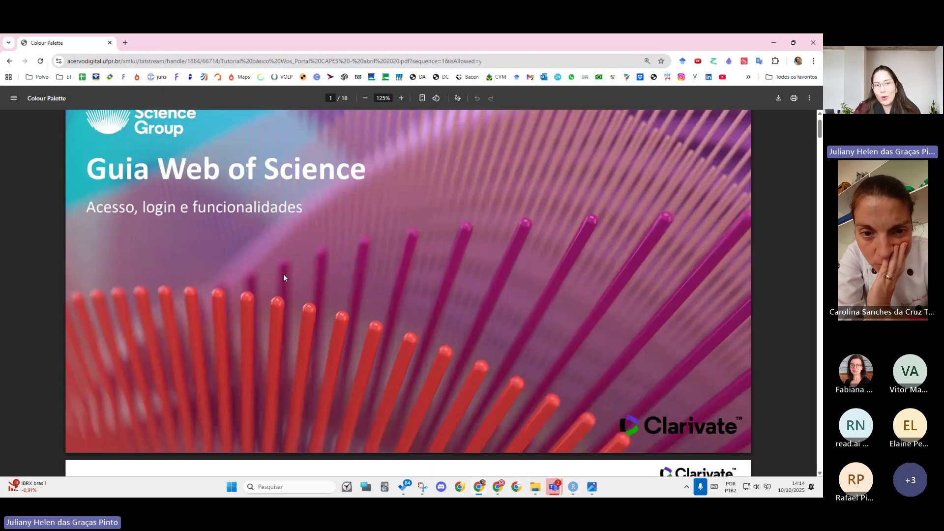
scroll(286, 279, "down", 8)
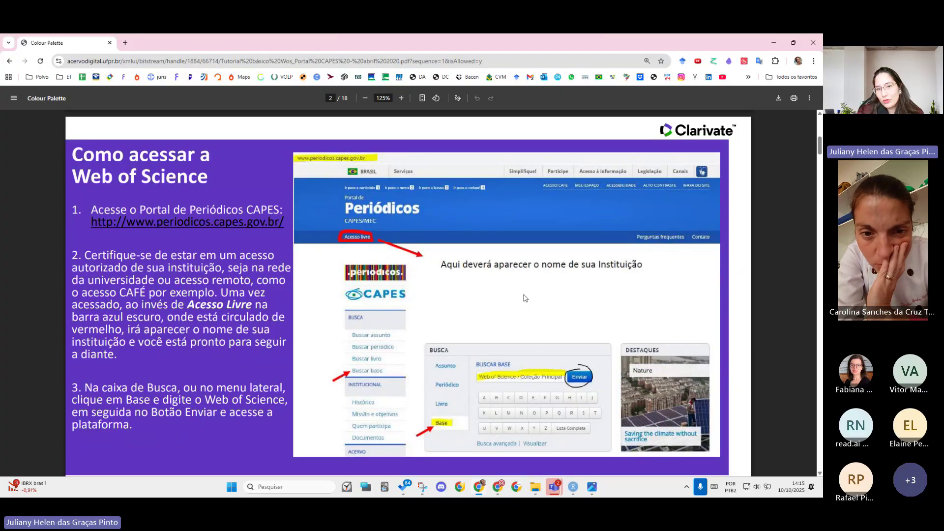
scroll(359, 332, "up", 8)
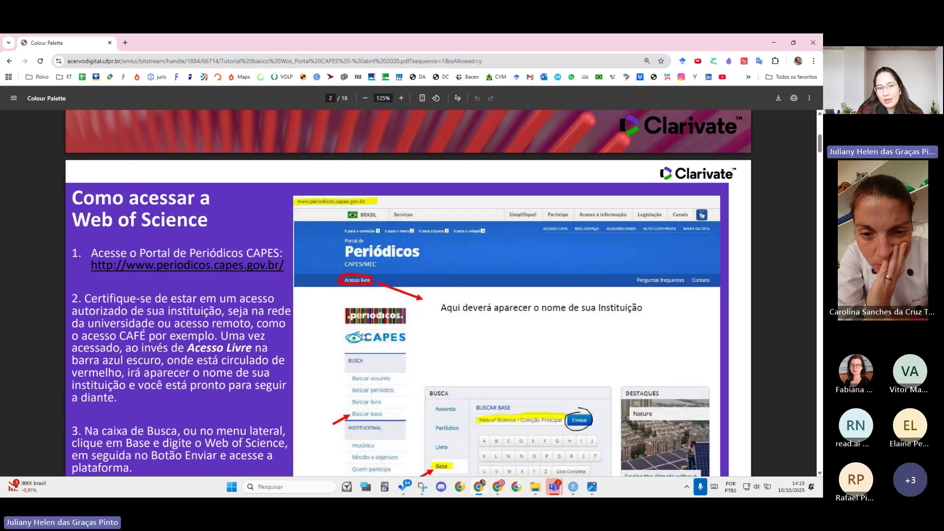
scroll(359, 332, "up", 1)
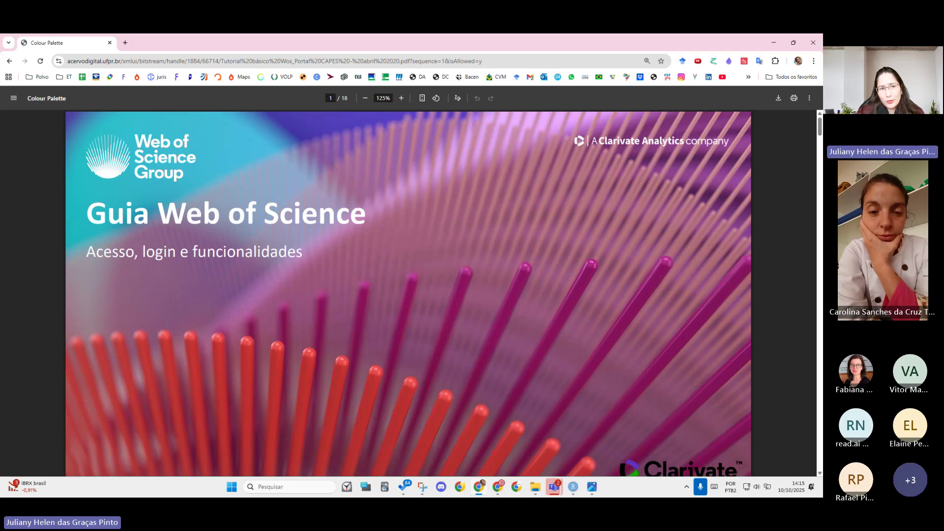
scroll(290, 248, "down", 4)
scroll(290, 248, "down", 10)
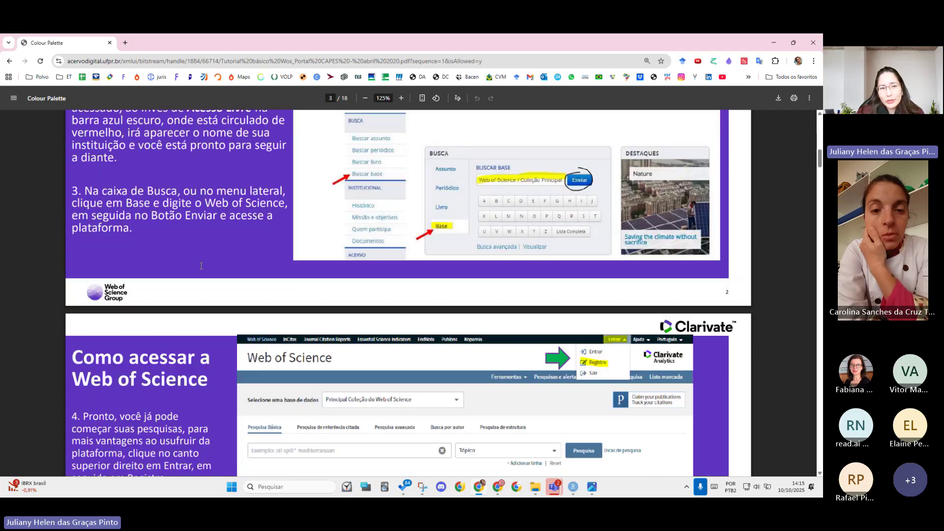
scroll(341, 293, "up", 3)
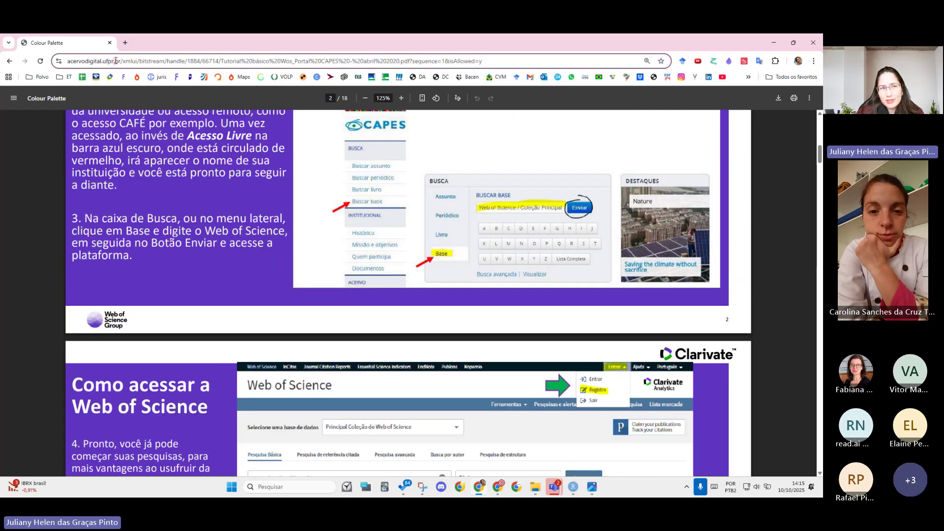
scroll(470, 256, "down", 6)
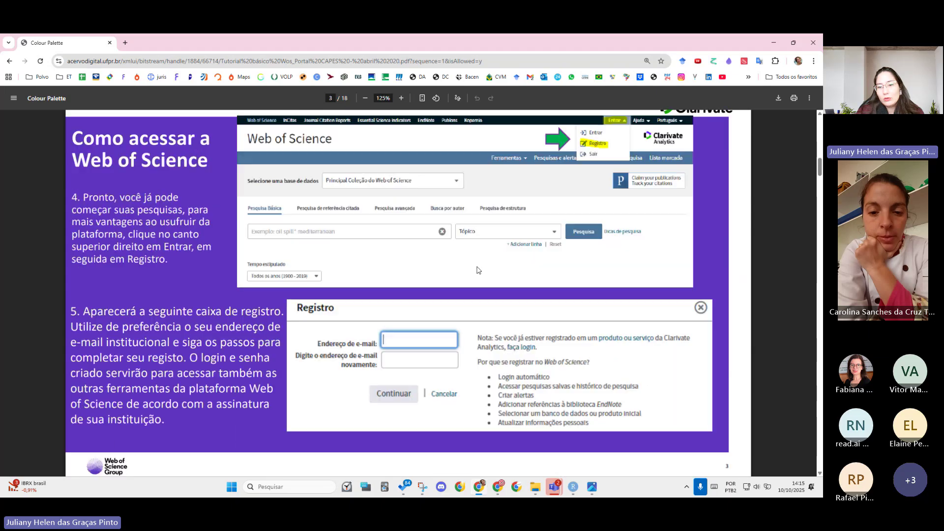
- Review the guide's pages on account advantages, the search interface, example results and full-text access
scroll(447, 255, "down", 15)
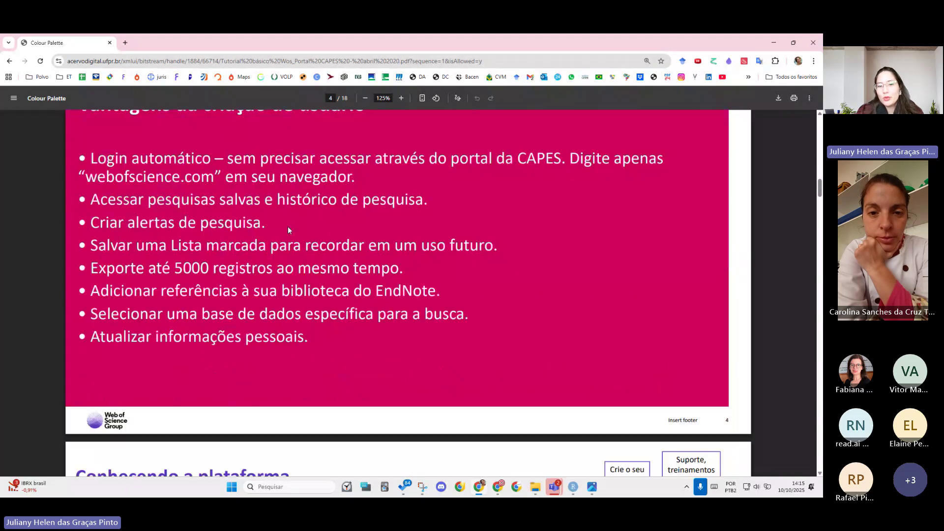
scroll(288, 231, "down", 5)
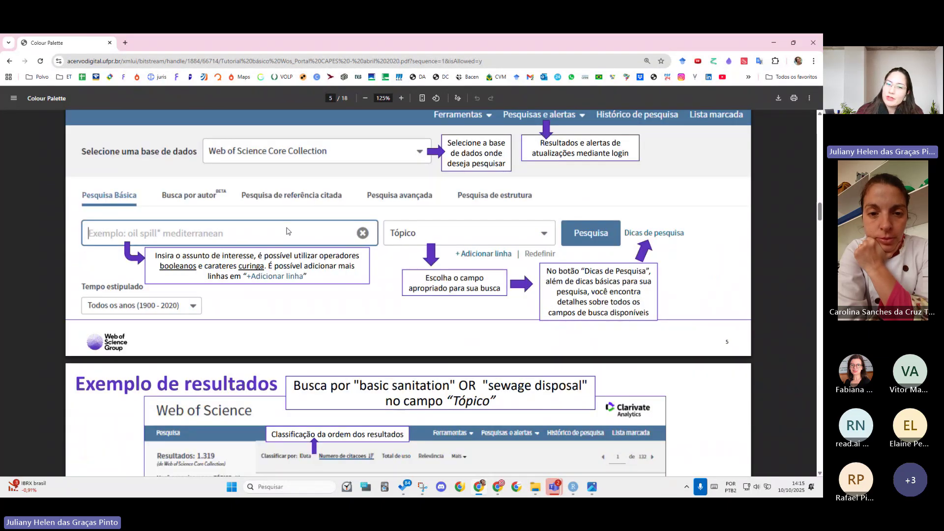
scroll(288, 231, "down", 8)
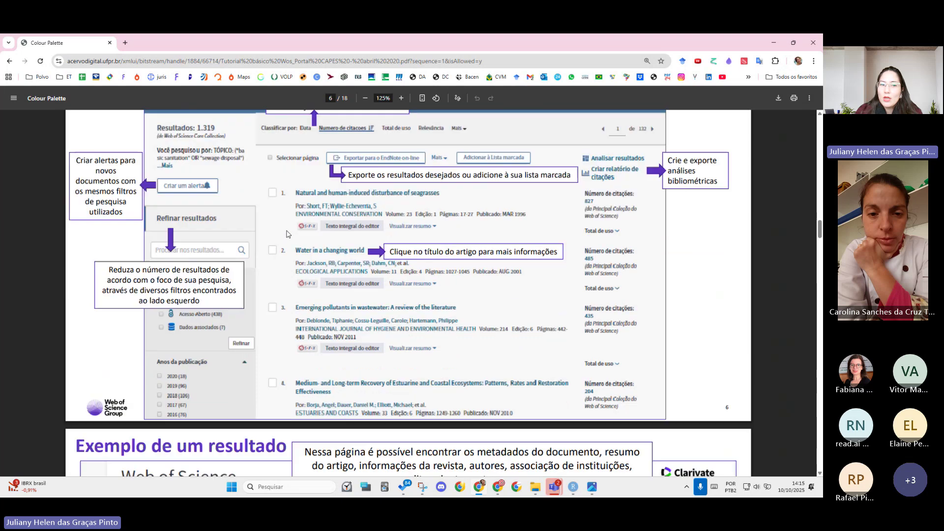
scroll(371, 293, "up", 10)
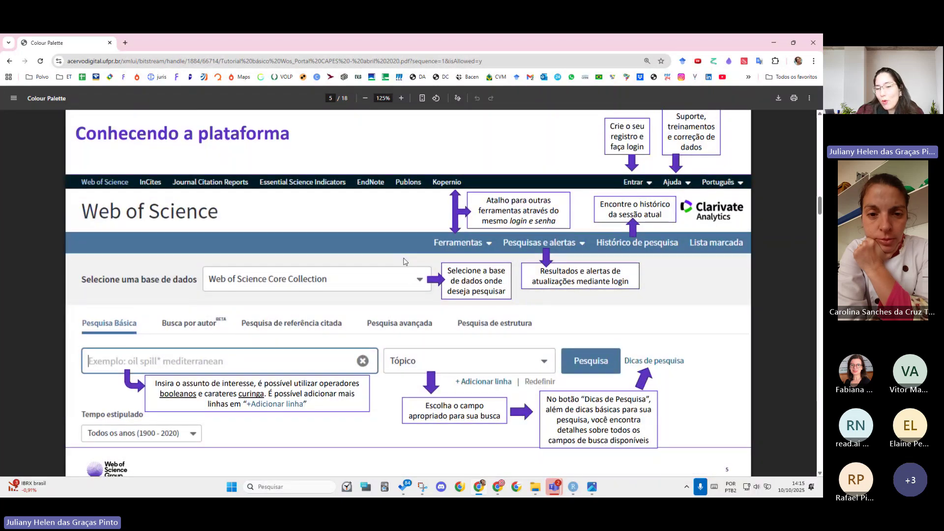
scroll(516, 169, "down", 2)
scroll(397, 282, "down", 2)
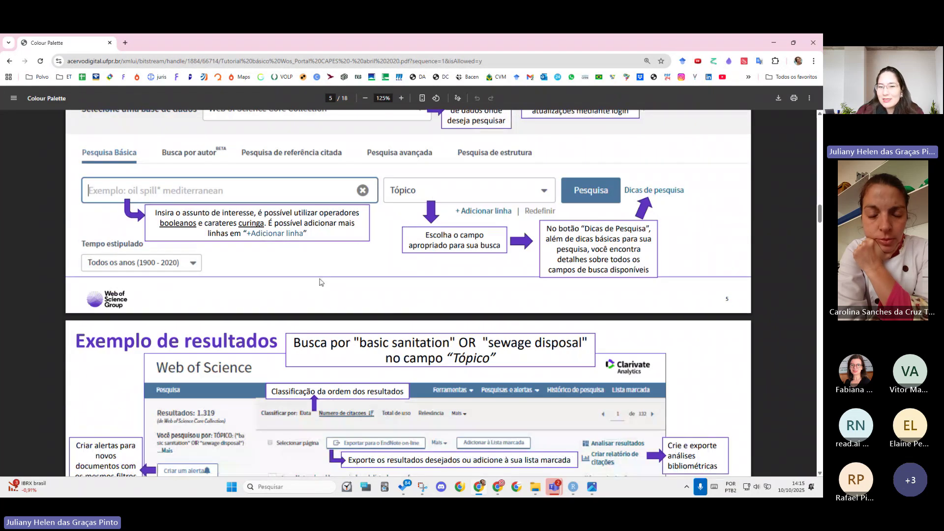
scroll(492, 314, "down", 5)
scroll(492, 313, "down", 10)
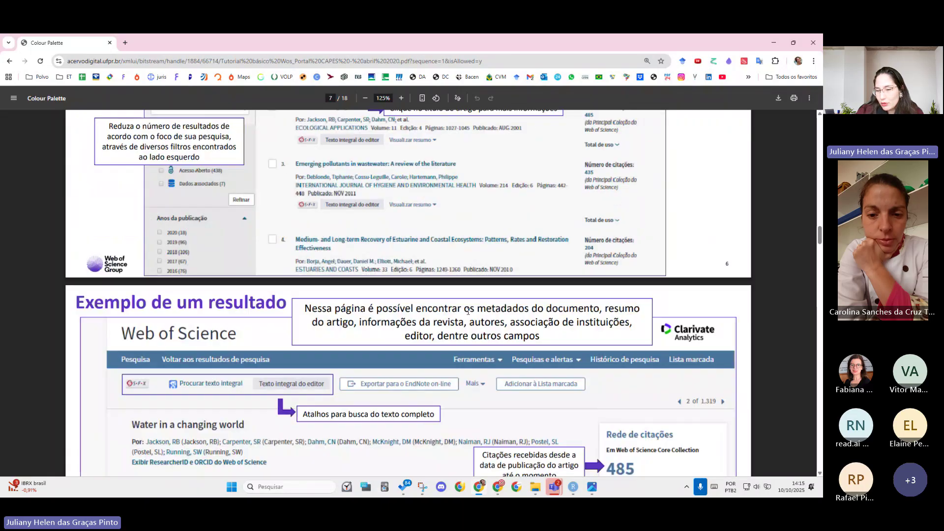
scroll(551, 278, "down", 10)
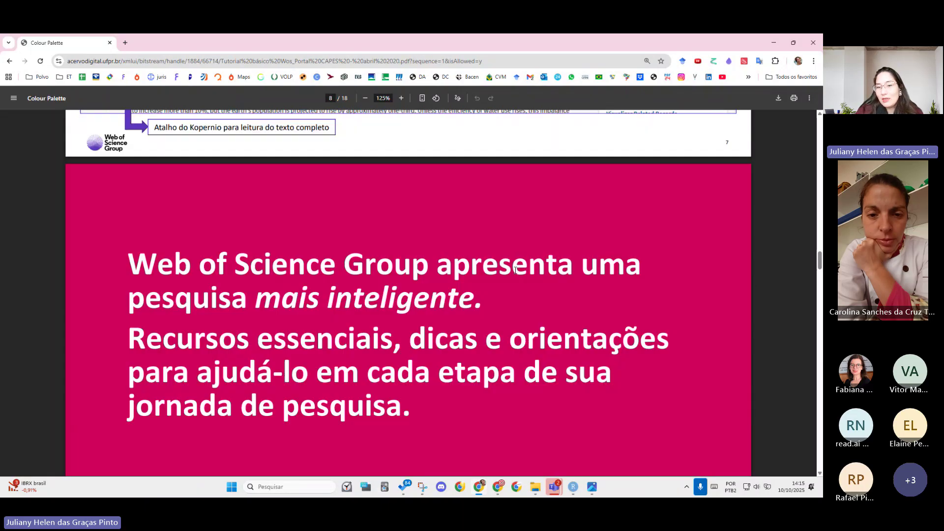
scroll(453, 278, "down", 15)
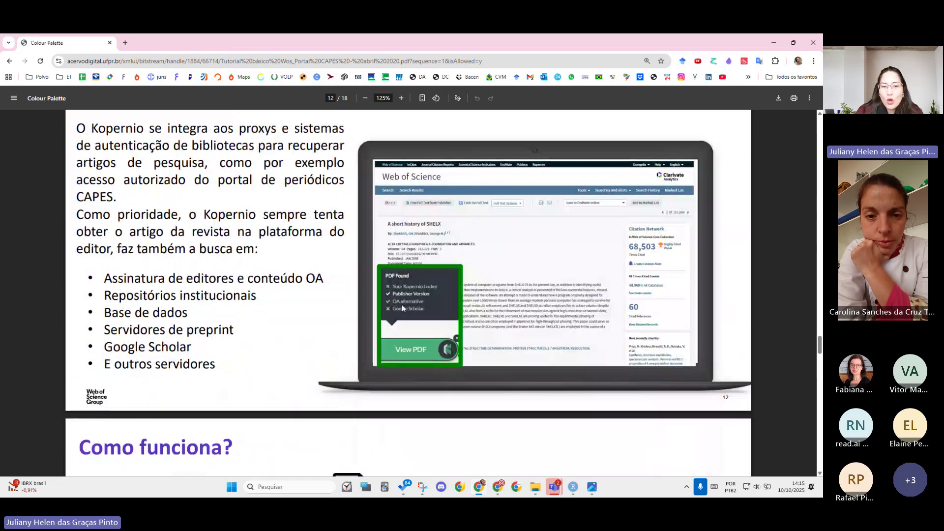
scroll(294, 206, "up", 15)
scroll(293, 207, "up", 15)
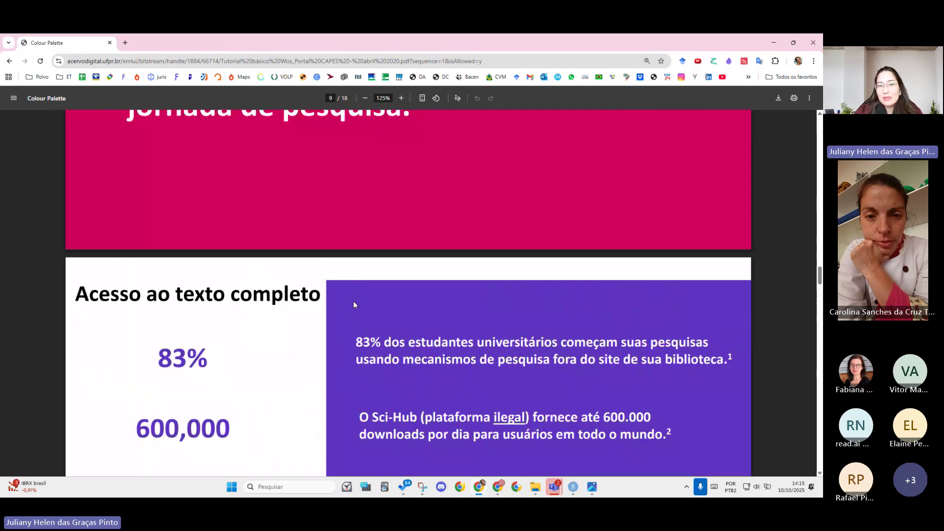
scroll(434, 324, "up", 5)
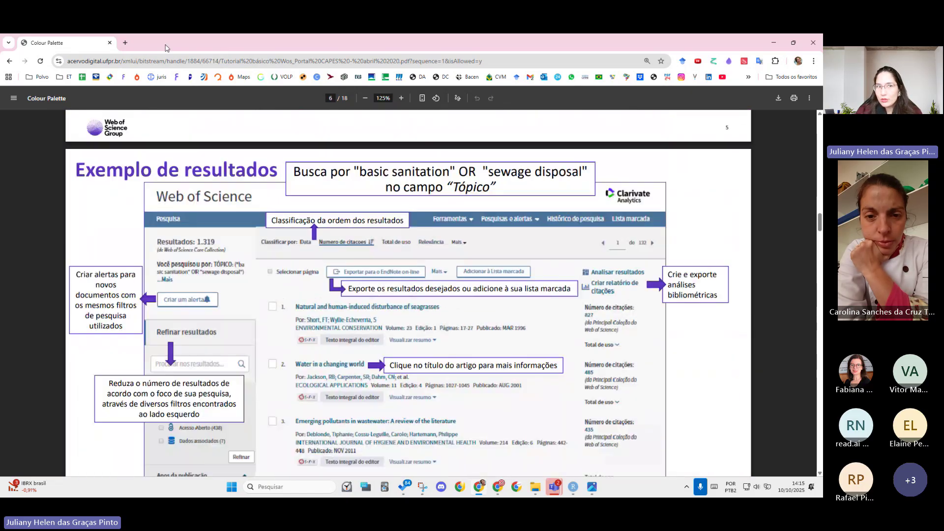
- Open periodicos.capes.gov.br/index.php/acesso-cafe.html in a new browser tab
left_click(125, 43)
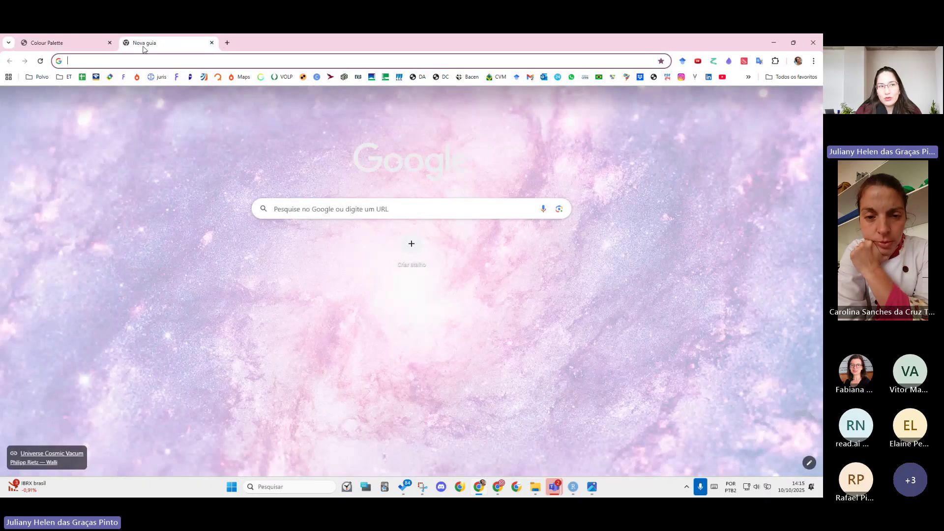
type("periodicos.capes.gov.br/index.php/acesso-cafe.html")
key("Return")
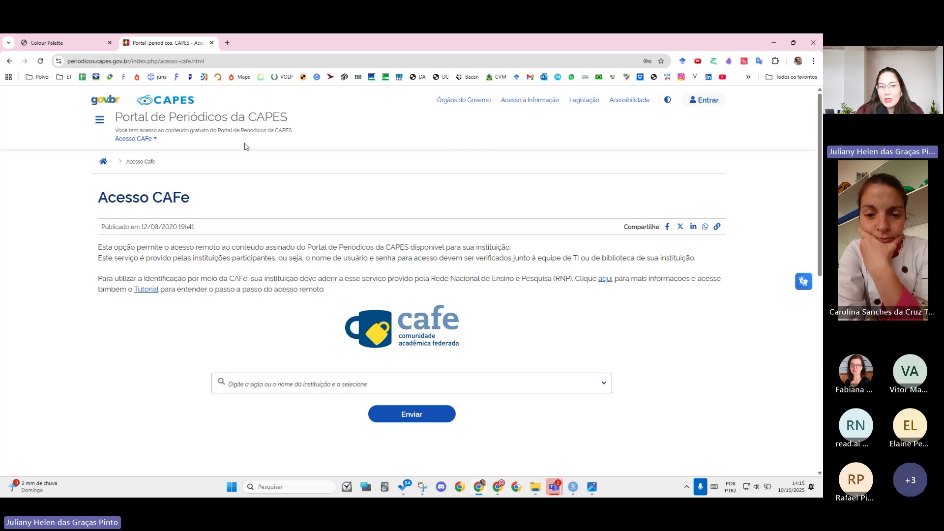
- Choose UFPR - Universidade Federal do Paraná as the CAFe institution and submit the selection
scroll(377, 325, "down", 2)
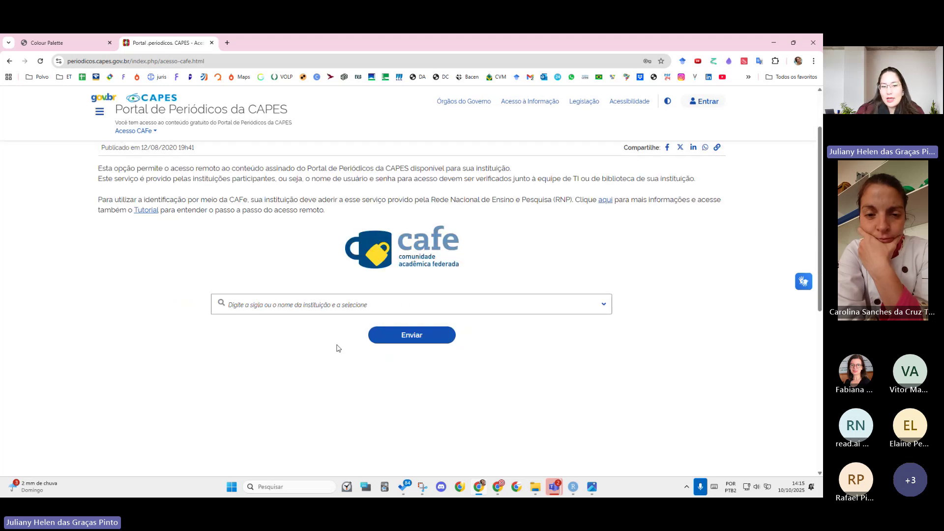
left_click(319, 298)
type("ufpr")
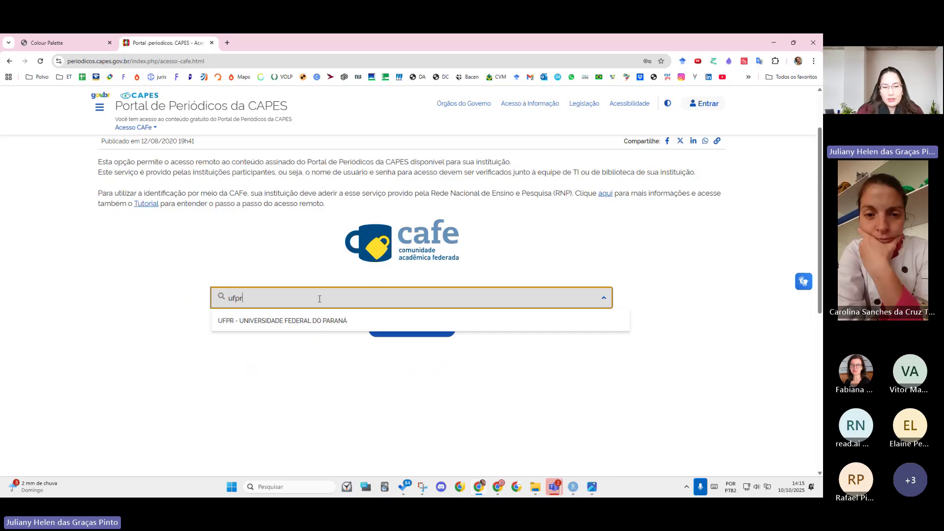
left_click(319, 321)
left_click(408, 327)
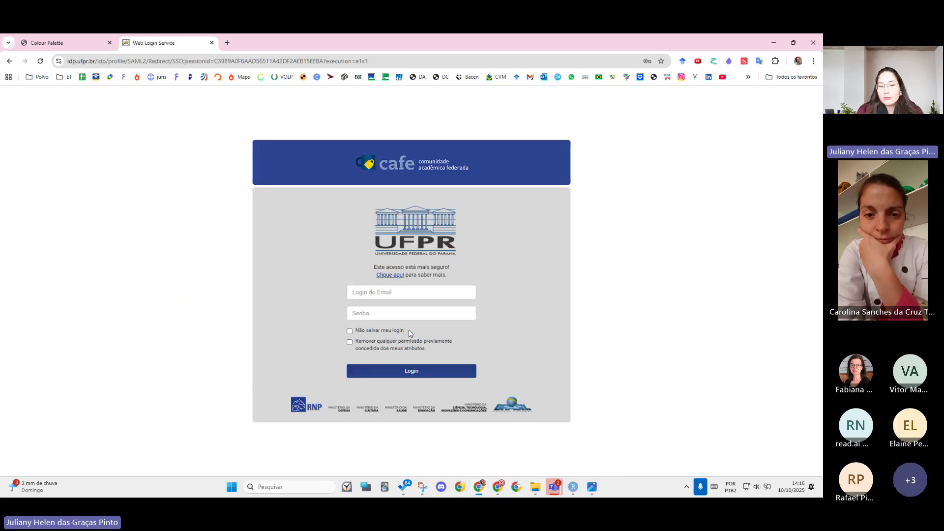
- Log in to the UFPR CAFe service with the saved credentials, entering the Windows security PIN to fill them in
left_click(392, 292)
left_click(556, 235)
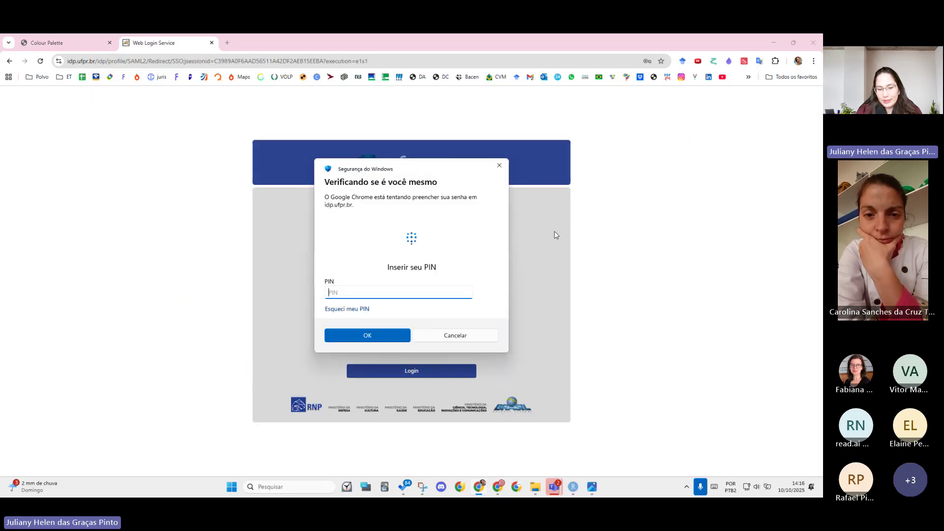
type("****")
left_click(408, 377)
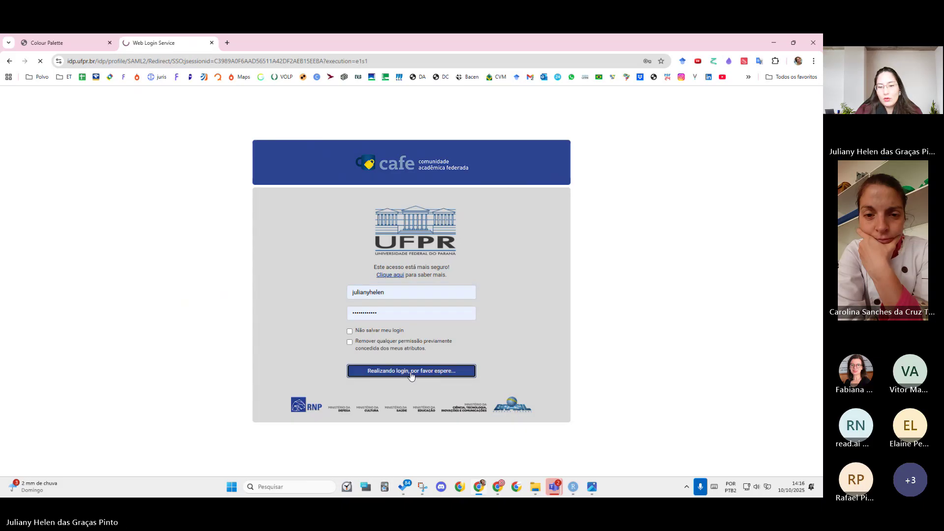
- Switch to the Teams meeting window to check the participants and chat, and minimize it
mouse_move(554, 487)
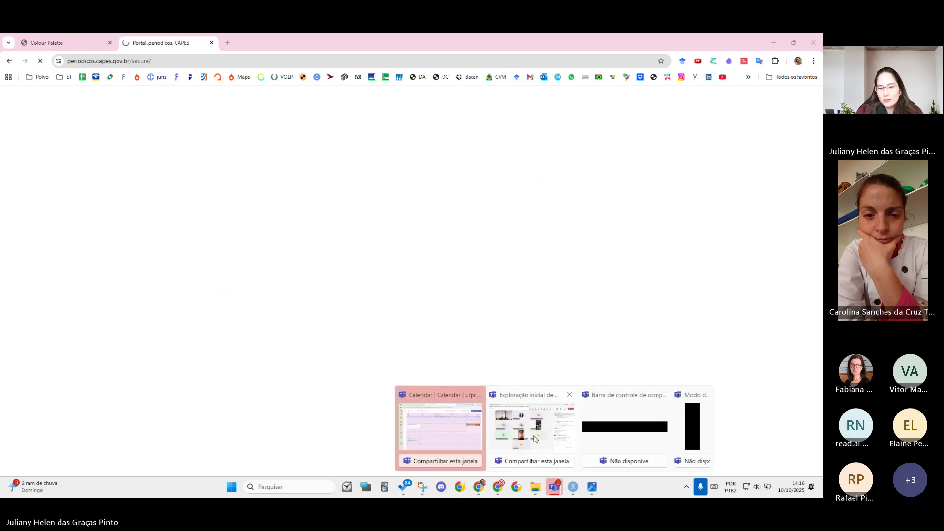
left_click(530, 438)
left_click(769, 42)
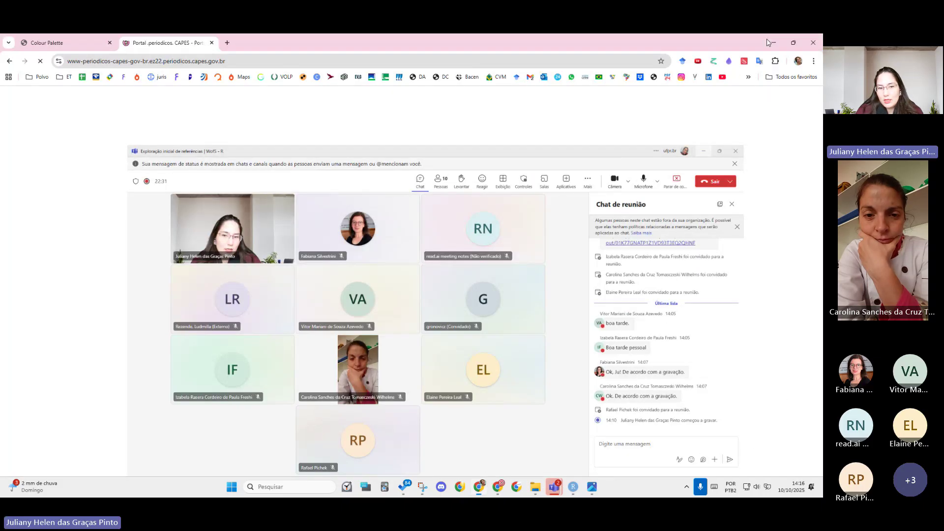
- Accept the CAPES portal's cookies and open the list of databases and collections
scroll(434, 354, "down", 2)
scroll(435, 354, "down", 1)
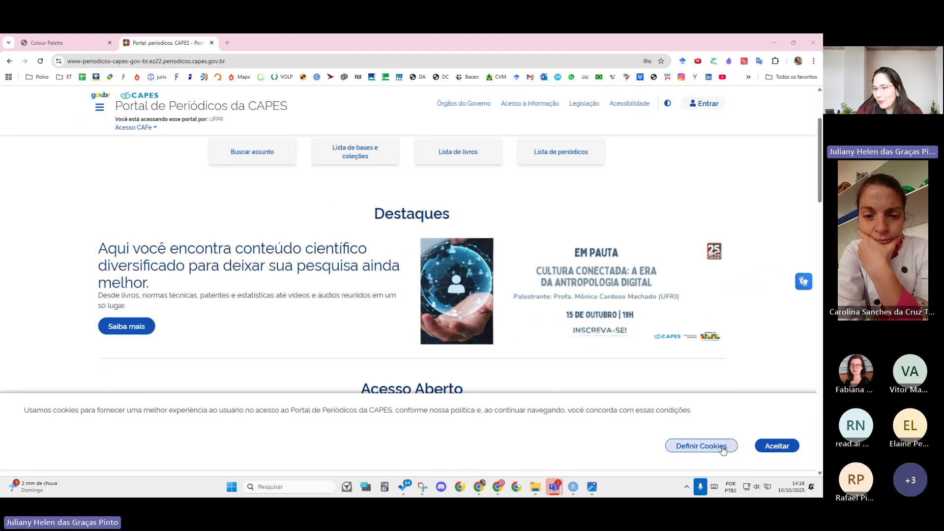
left_click(770, 446)
scroll(385, 407, "up", 3)
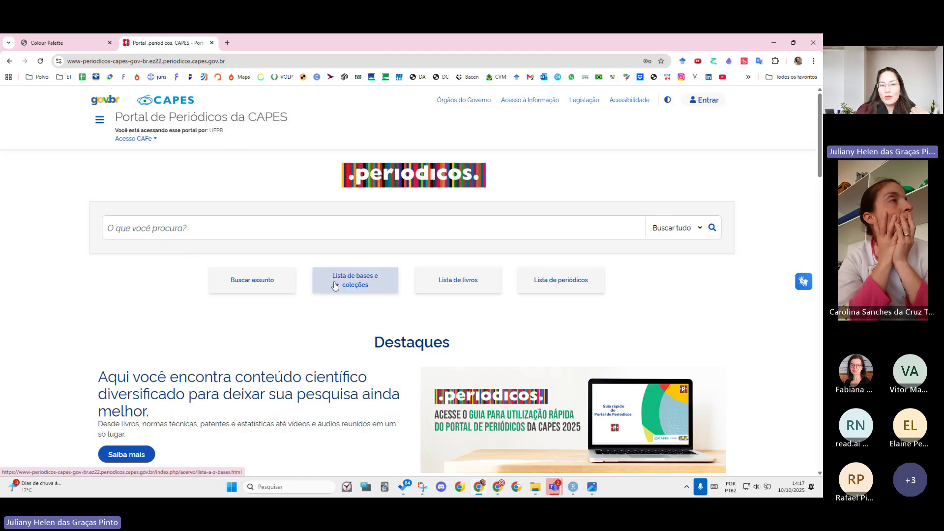
left_click(363, 295)
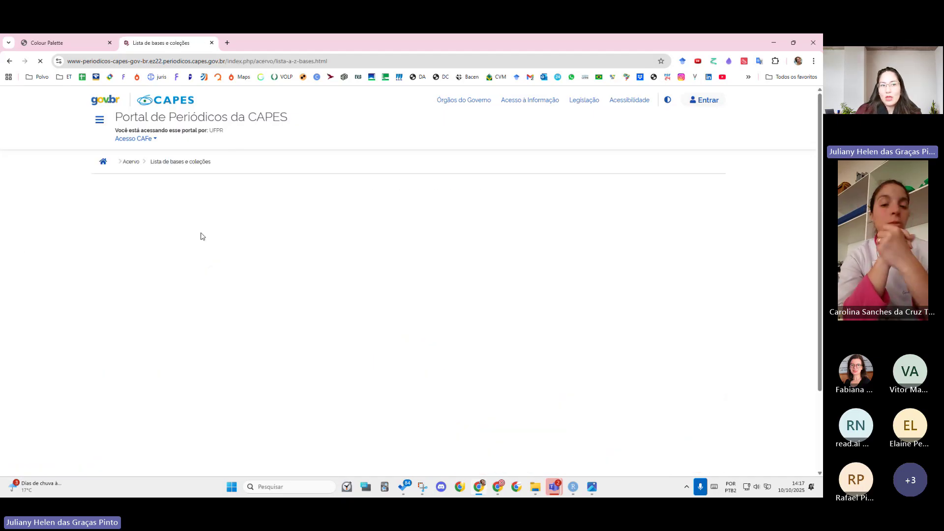
- Search the list of databases and collections for "web of science"
scroll(208, 231, "down", 6)
scroll(209, 227, "up", 3)
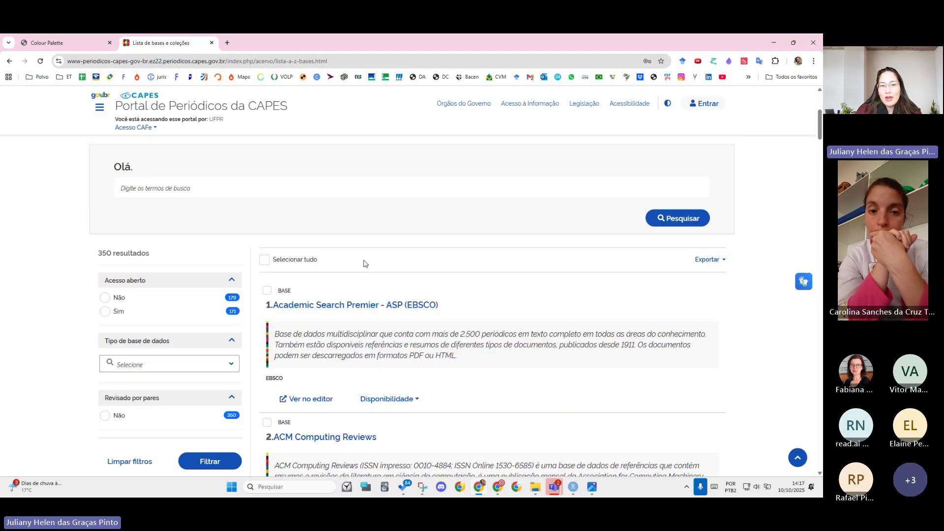
left_click(165, 186)
type("we")
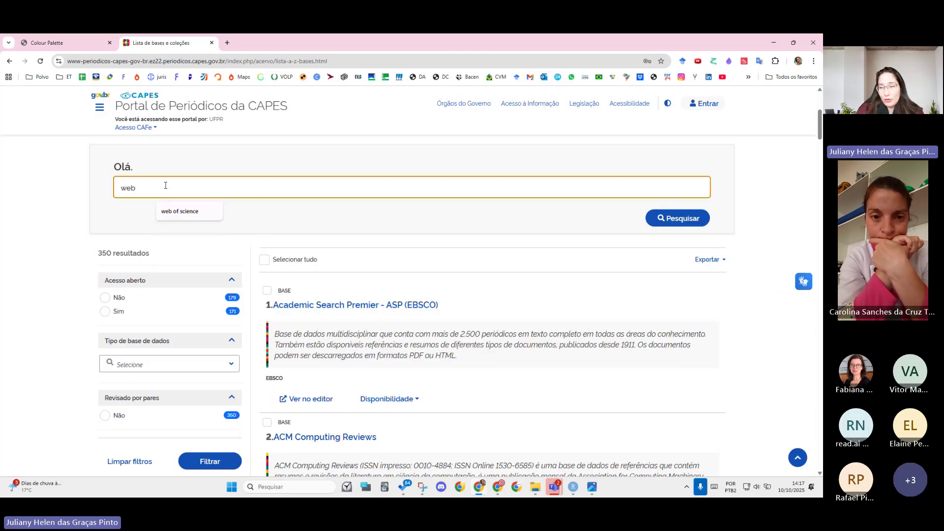
type("b")
left_click(174, 214)
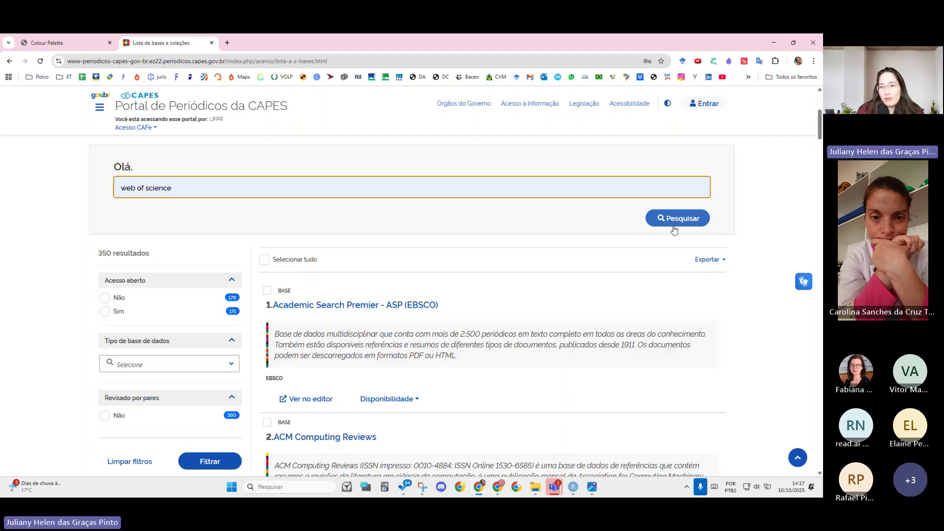
left_click(660, 217)
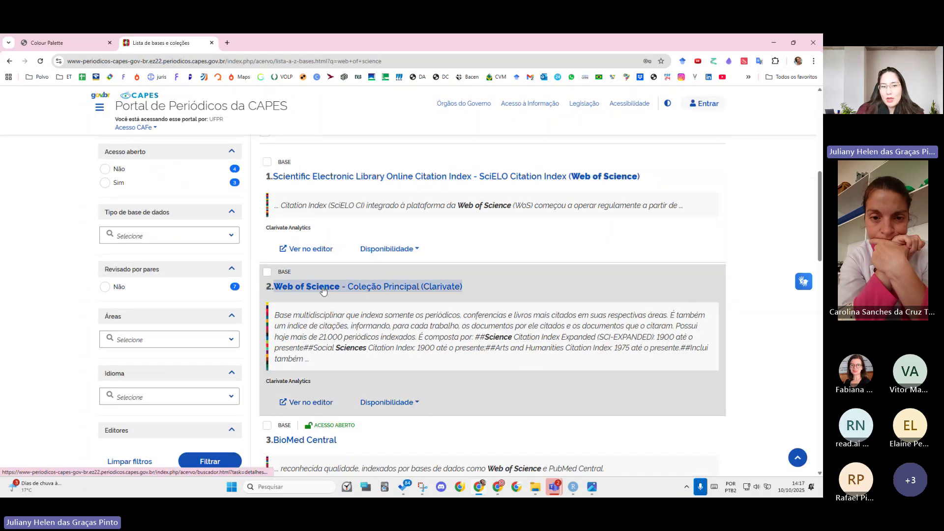
- Open the record for Web of Science - Coleção Principal (Clarivate) and go to the database on the publisher's site
left_click(305, 290)
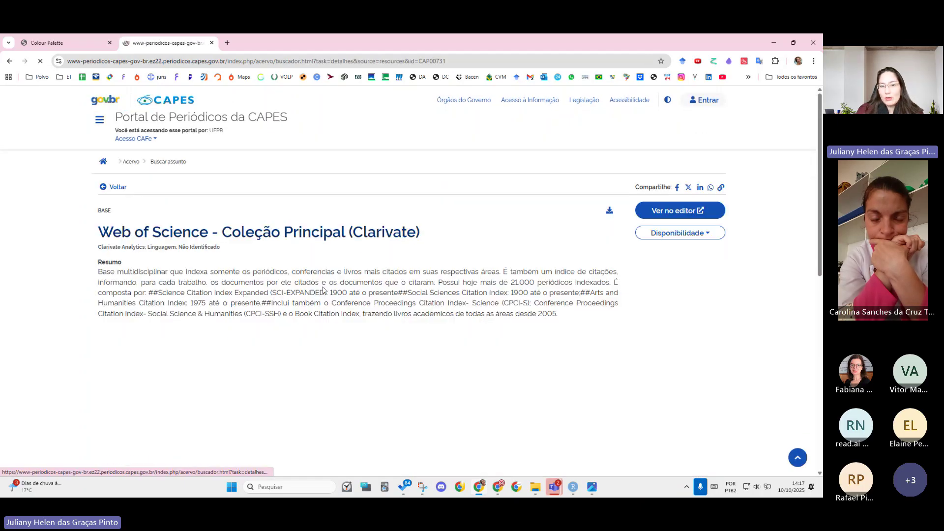
left_click(680, 211)
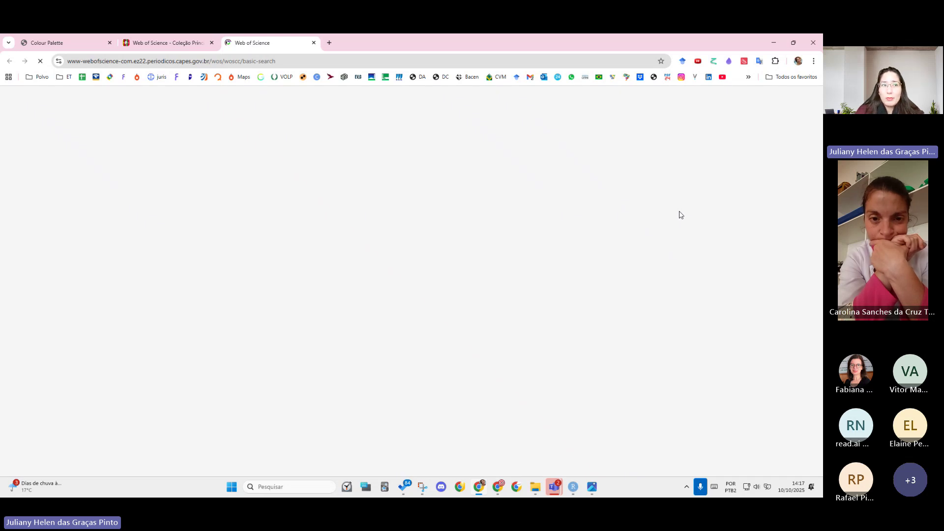
left_click(207, 60)
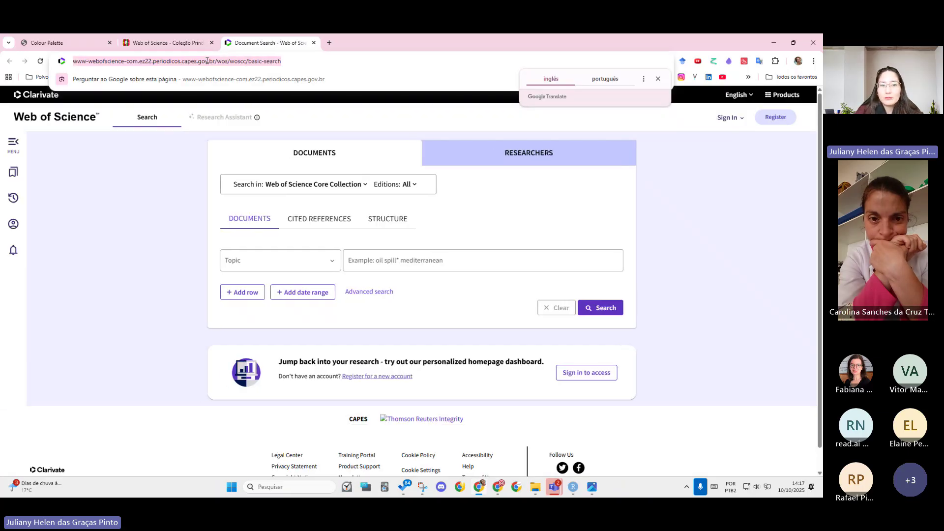
left_click(111, 229)
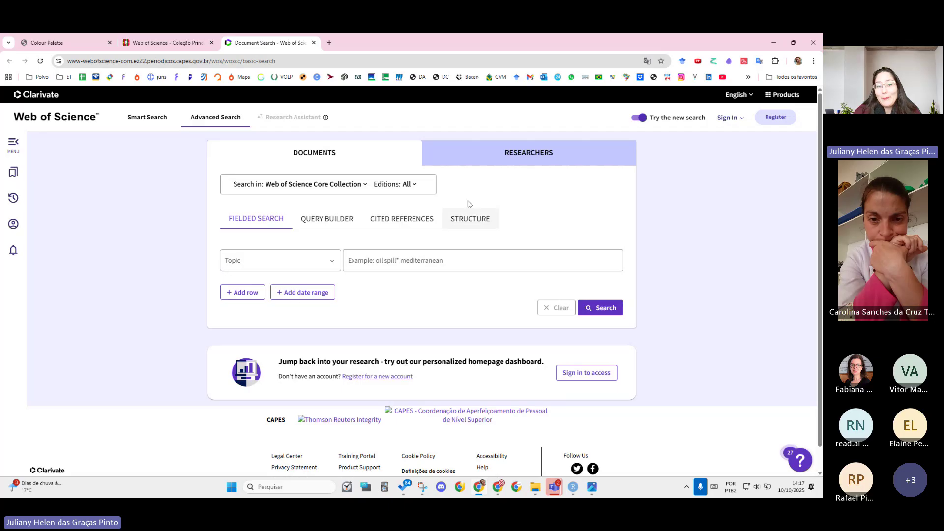
- Switch to RStudio and examine the research question in the header of _biblio_exploracao_inicial.R
key("alt+Tab")
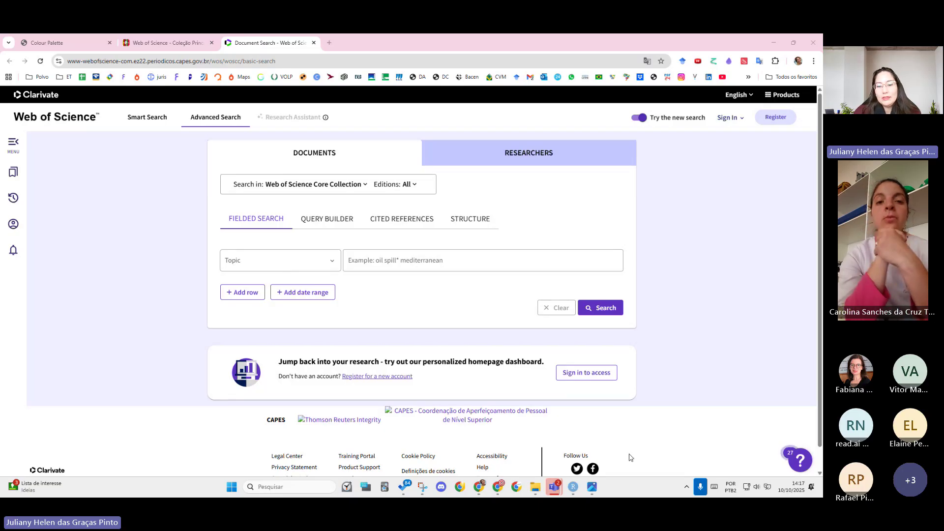
left_click(573, 488)
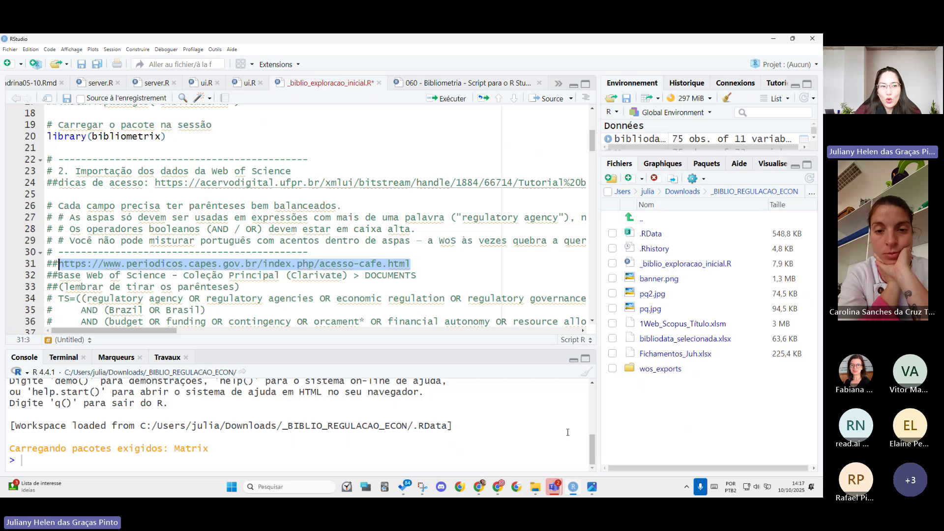
scroll(128, 178, "up", 6)
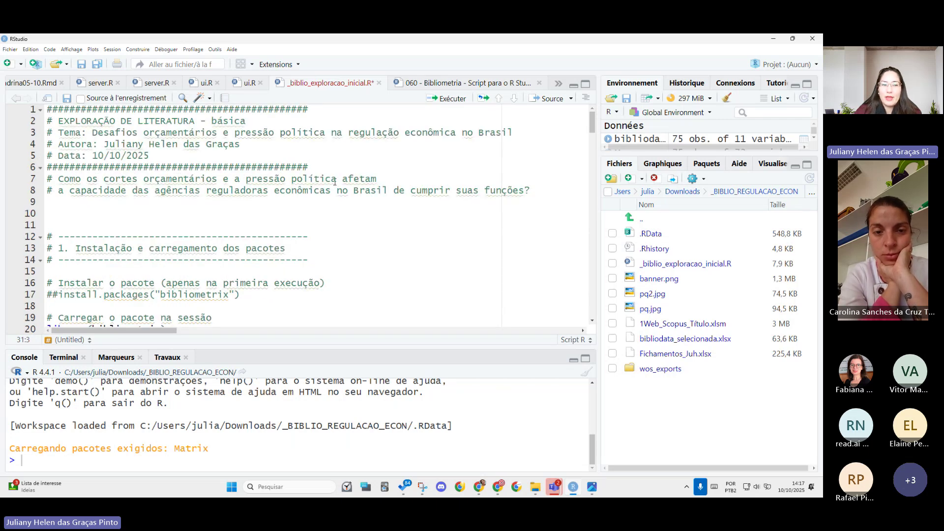
left_click_drag(271, 179, 547, 191)
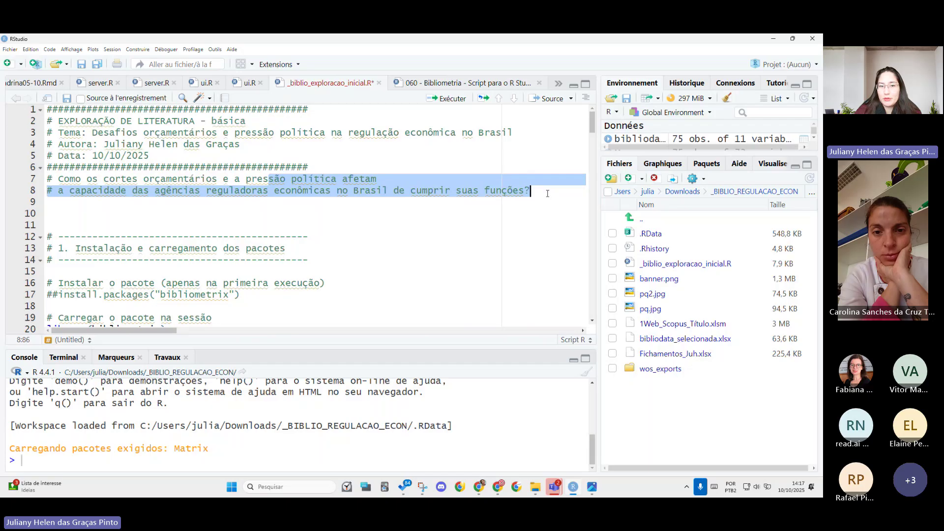
scroll(215, 225, "down", 1)
scroll(60, 210, "up", 1)
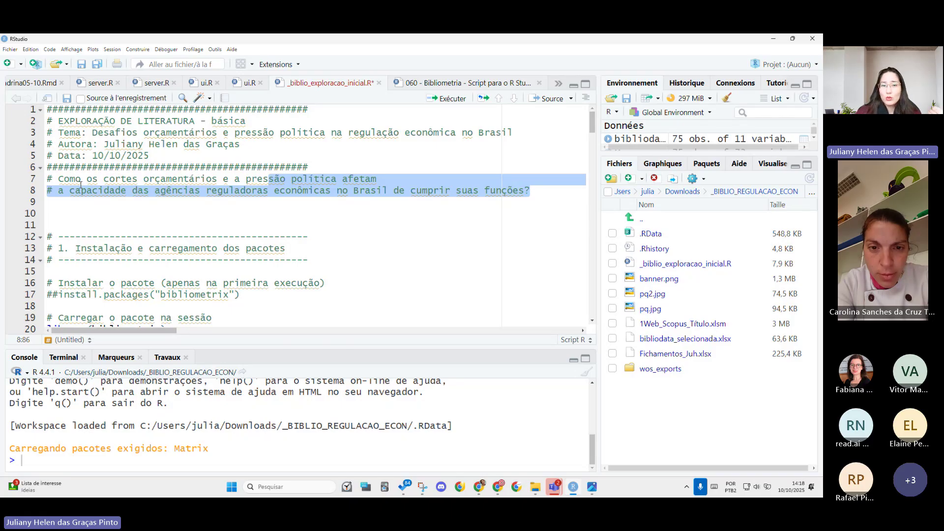
scroll(231, 246, "down", 2)
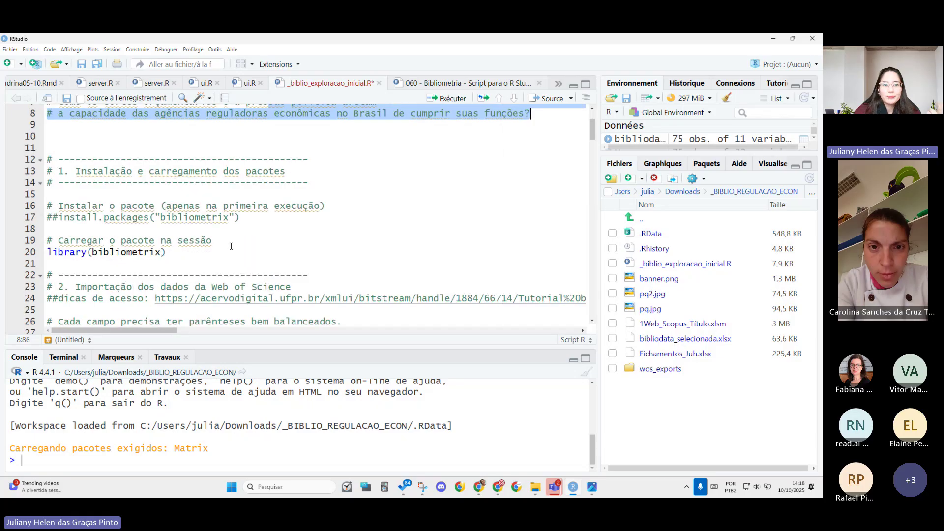
- Review the Web of Science queries in the script, copy the TS query without its outer parentheses, and return to the browser
scroll(231, 246, "down", 5)
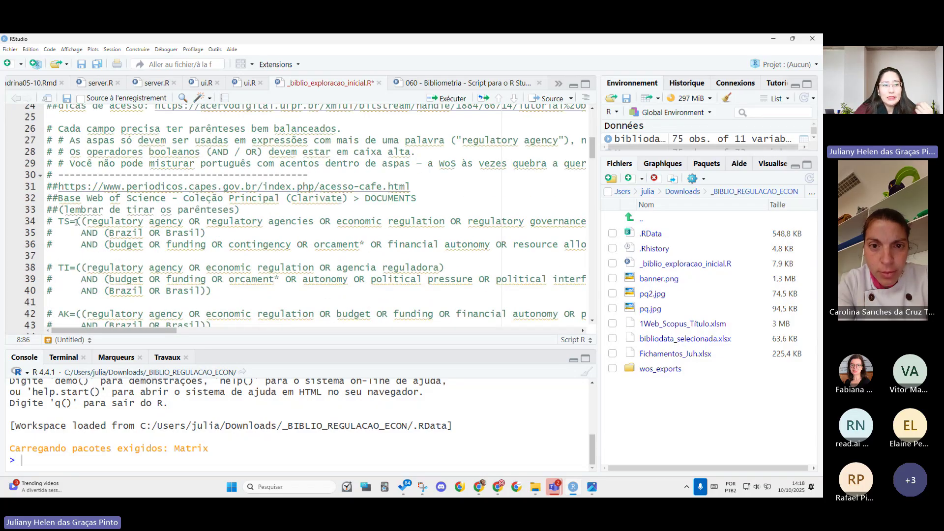
scroll(152, 239, "down", 2)
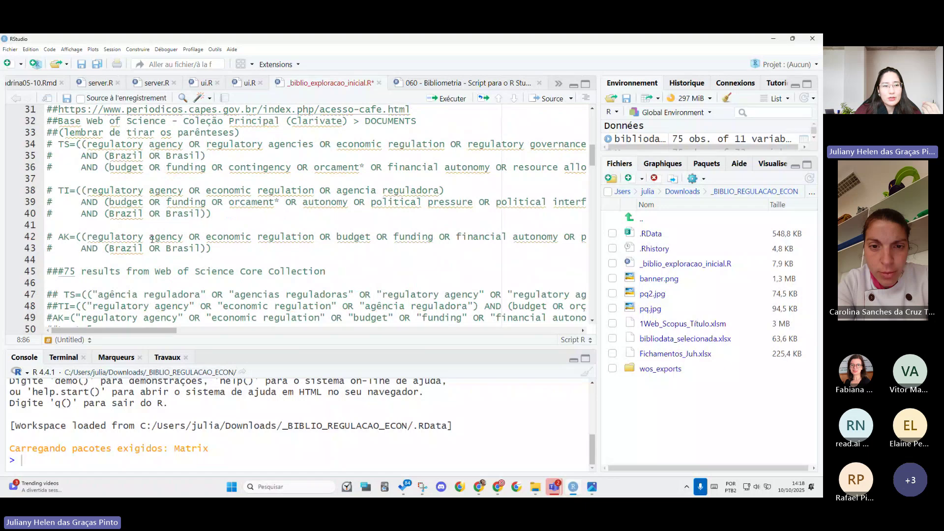
scroll(148, 246, "down", 2)
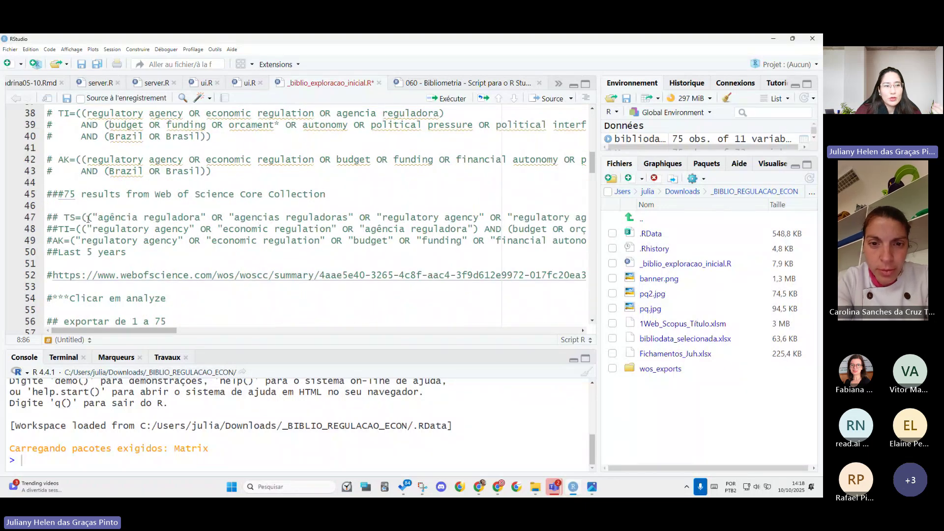
scroll(226, 267, "up", 2)
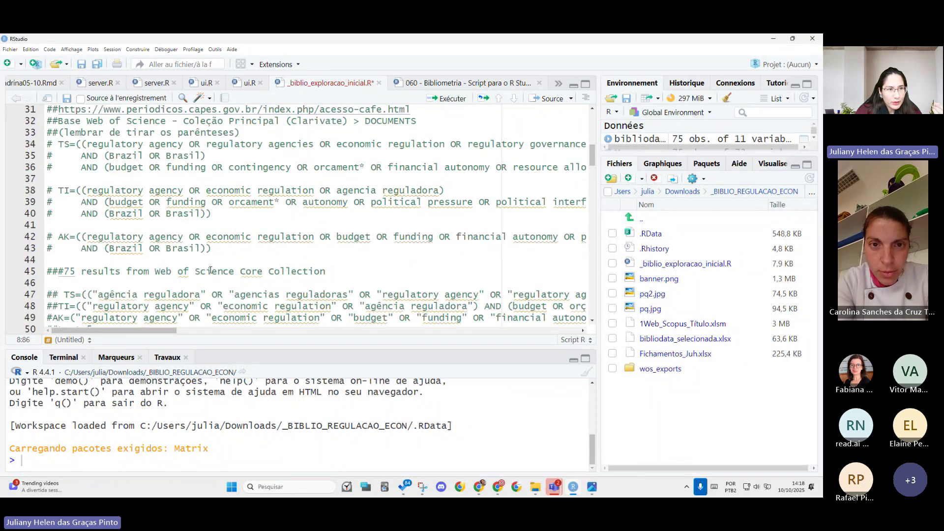
scroll(201, 215, "up", 1)
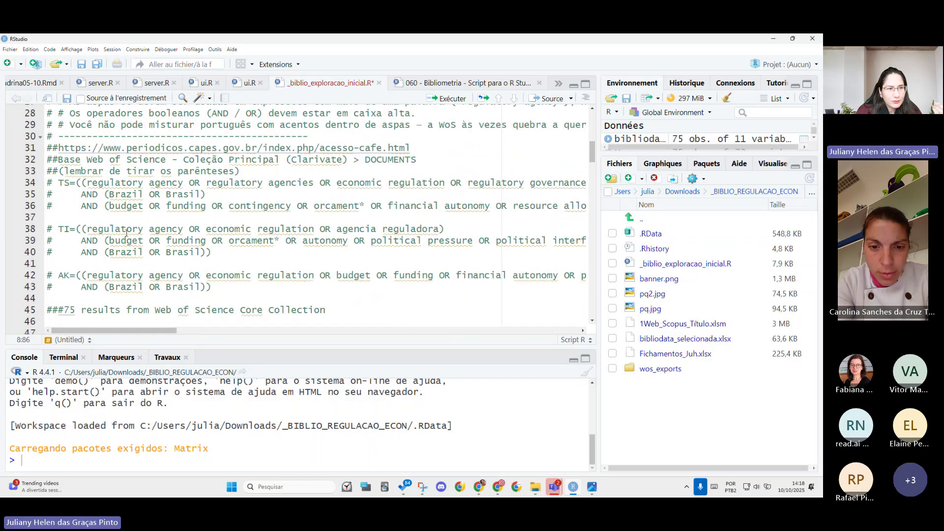
left_click_drag(82, 183, 564, 206)
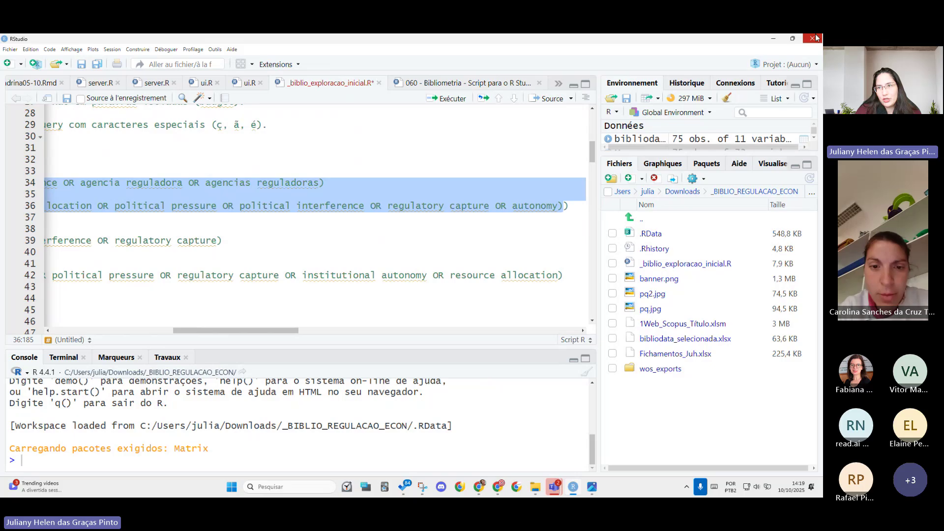
left_click(773, 39)
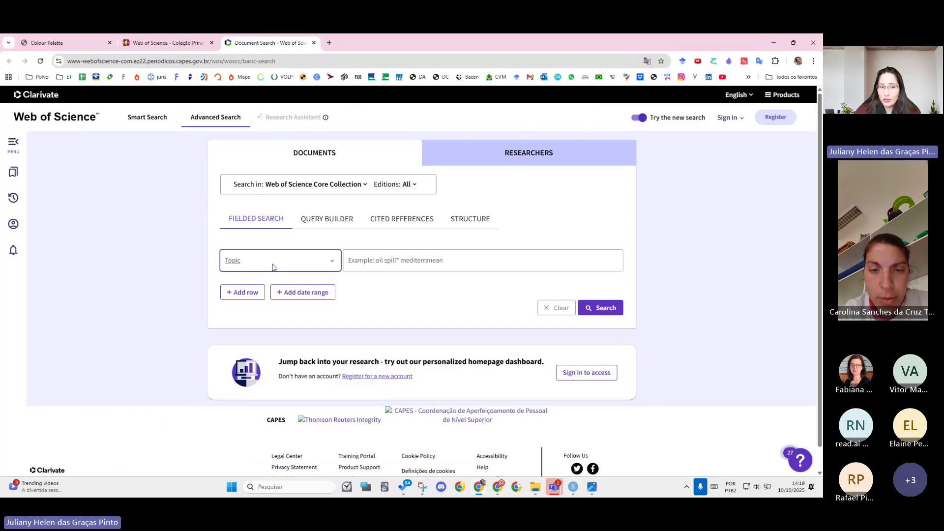
- Browse the search field options, keeping Topic selected, and read the description of what a Topic search covers
left_click(274, 268)
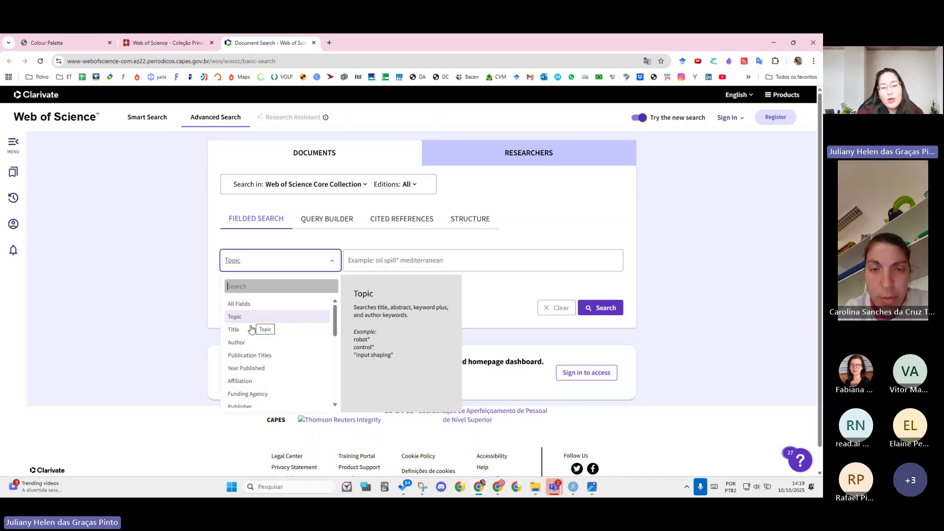
scroll(265, 325, "down", 1)
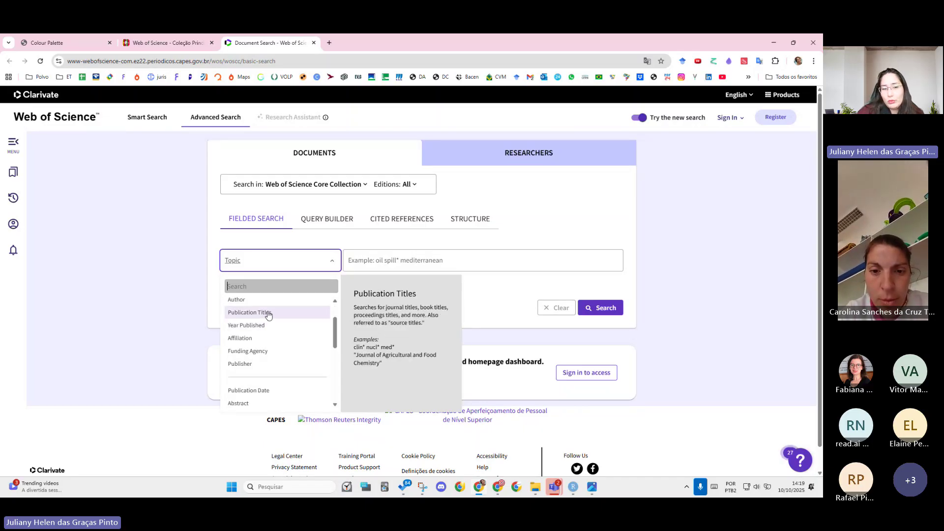
scroll(261, 319, "up", 1)
left_click(247, 322)
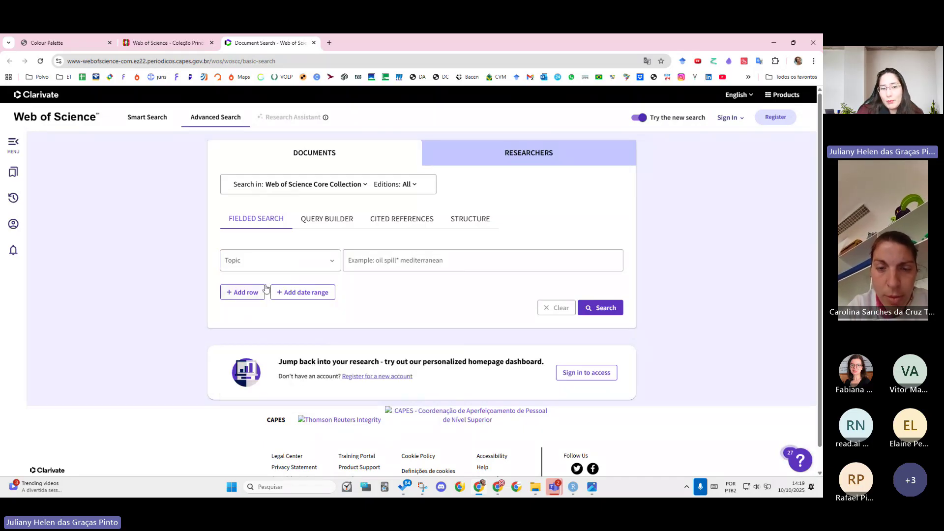
left_click(258, 262)
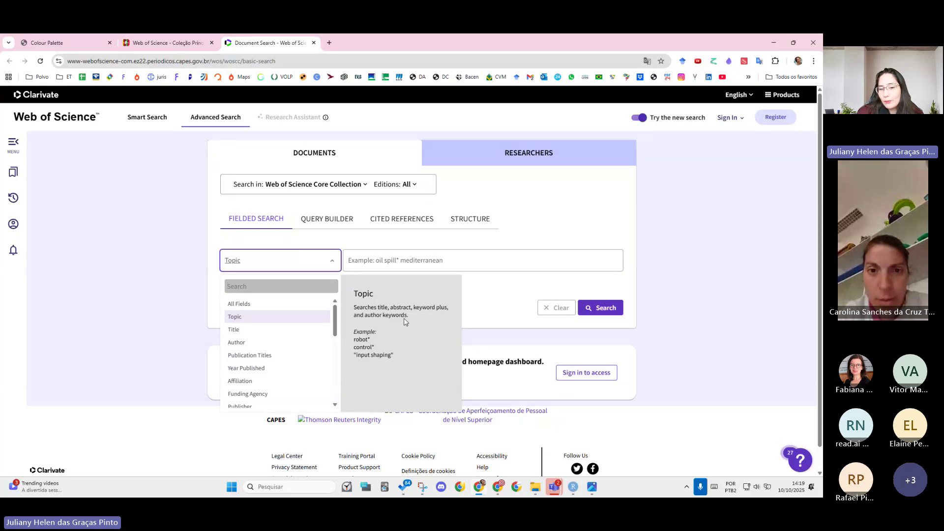
double_click(437, 308)
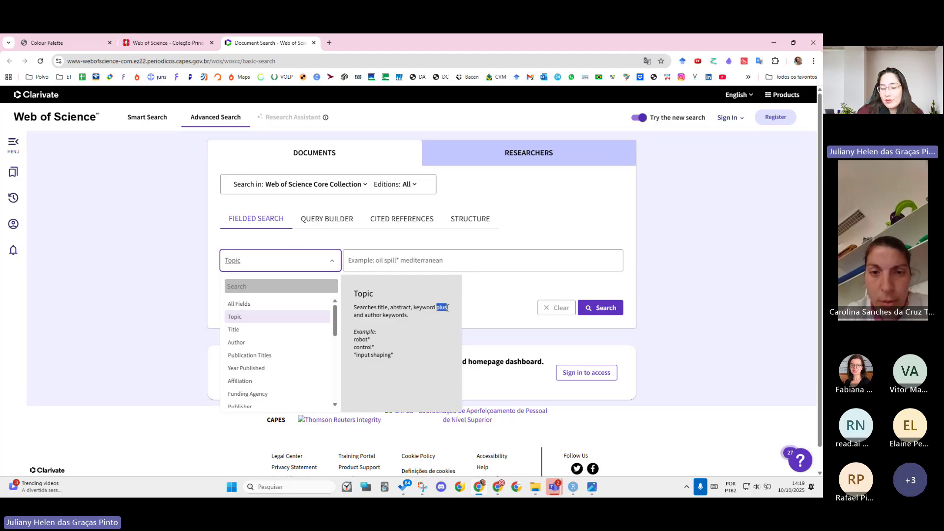
left_click_drag(364, 315, 408, 317)
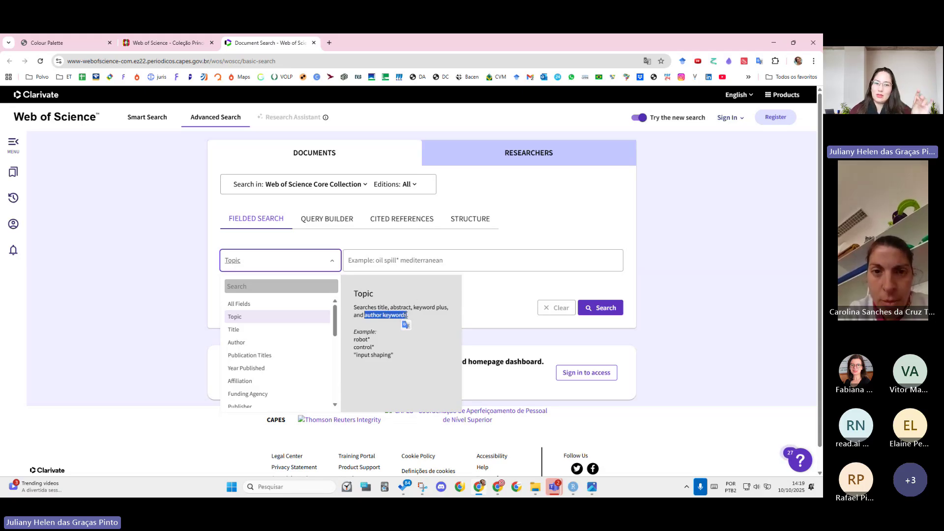
- Paste the copied TS query into the Topic search and check the OR operators between its opening terms
left_click(388, 259)
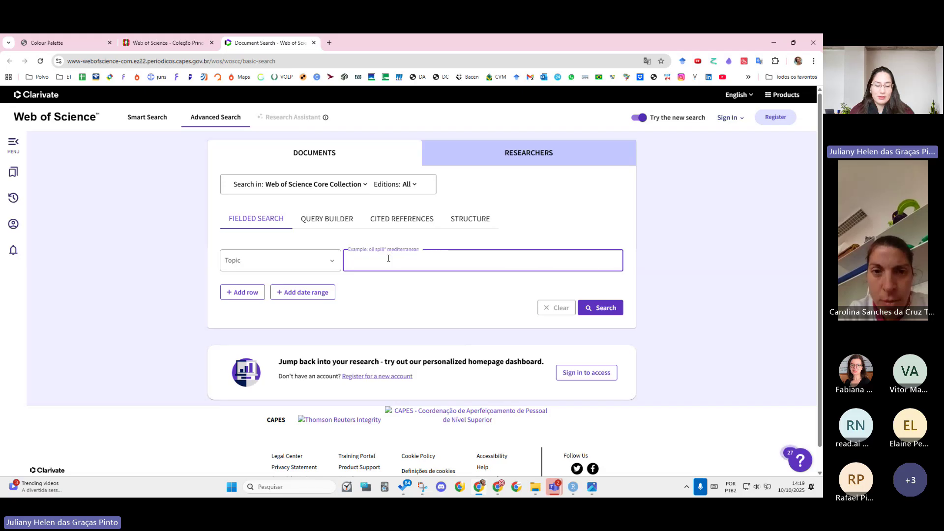
key("ctrl+v")
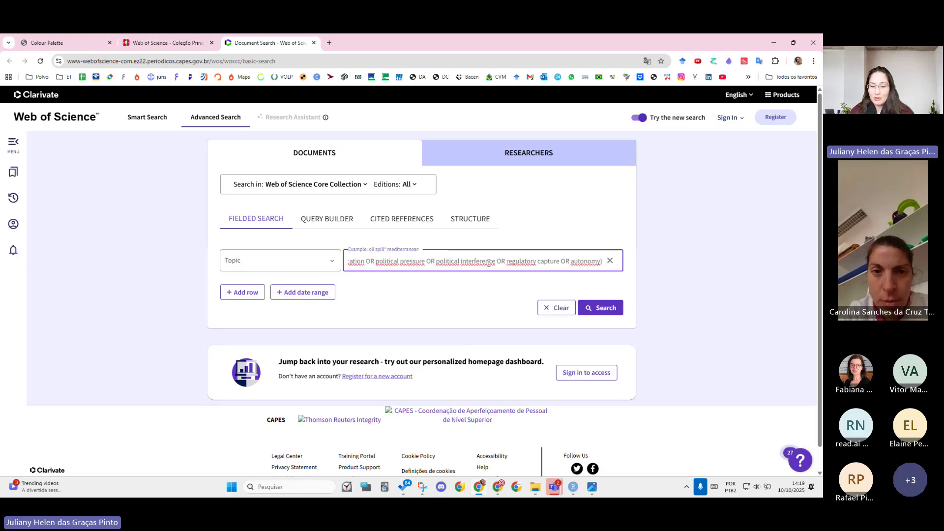
key("Home")
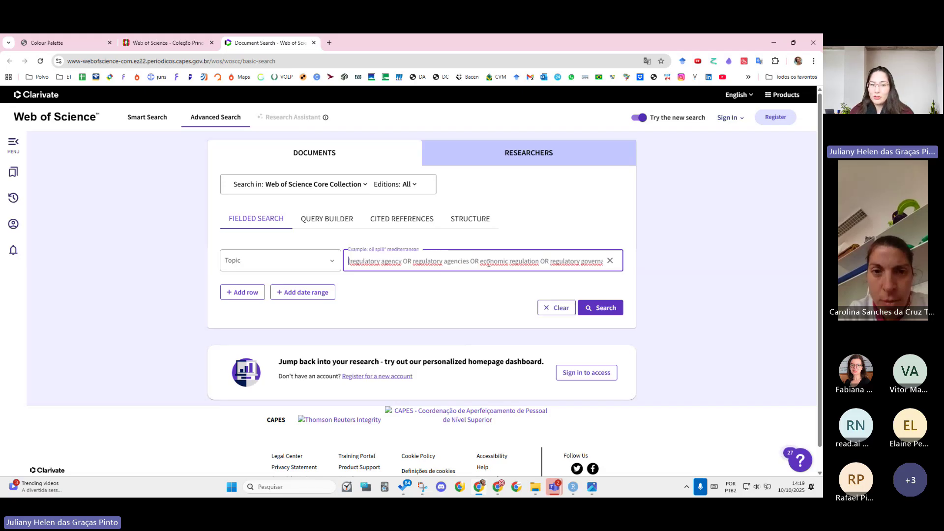
double_click(407, 261)
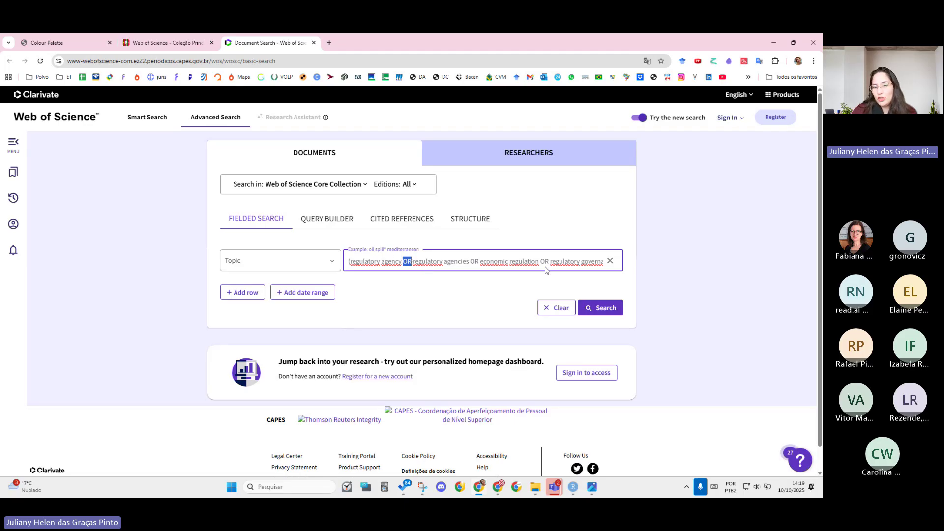
left_click_drag(522, 261, 452, 264)
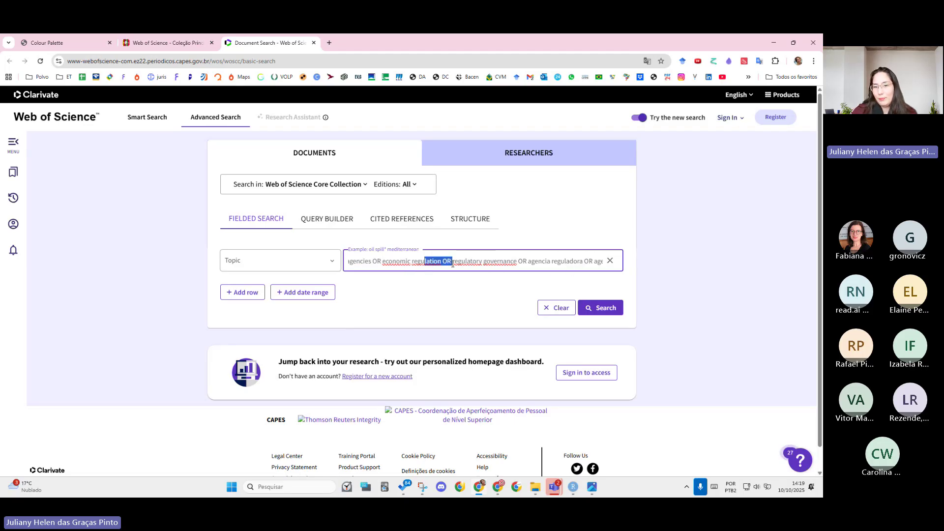
- Examine the OR operators, the Brazil/Brasil group and the AND budget group in the pasted Topic query
left_click(460, 262)
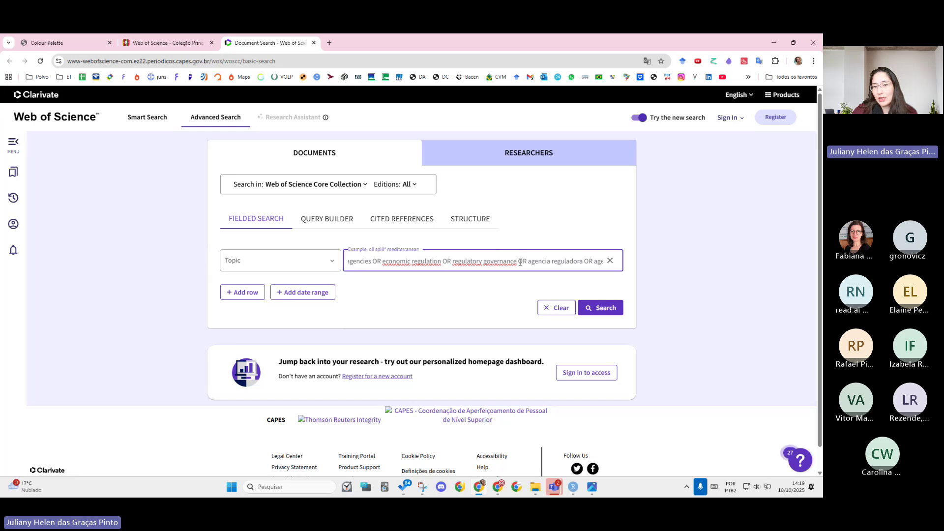
left_click_drag(519, 262, 564, 263)
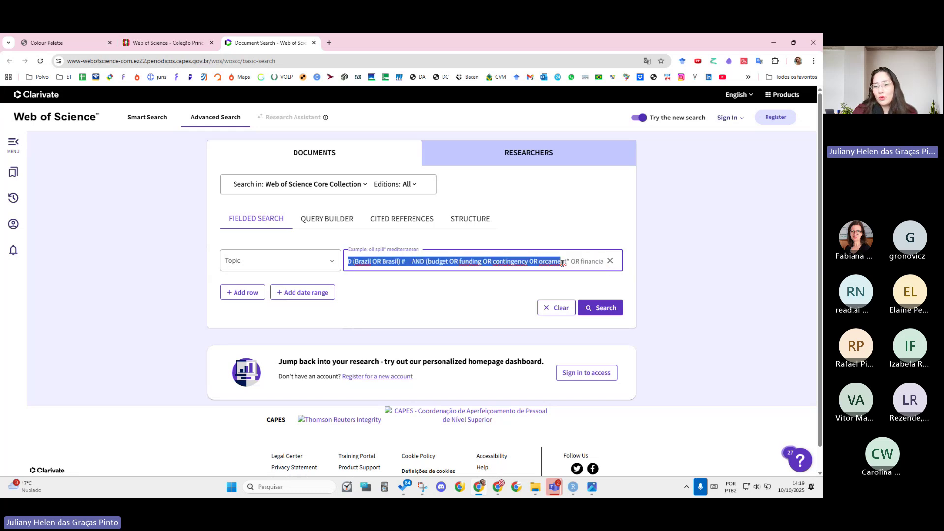
left_click(495, 261)
double_click(493, 261)
double_click(553, 262)
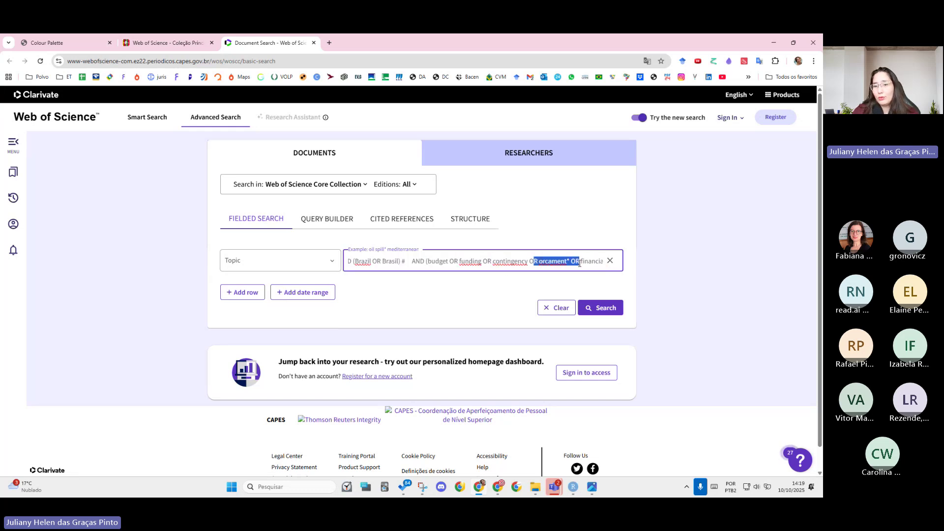
left_click(567, 262)
- Enlarge the page and read the Topic query backwards from its closing terms to orcament*
key("ctrl+plus")
key("ctrl+plus")
key("ctrl+plus")
key("ctrl+plus")
key("ctrl+plus")
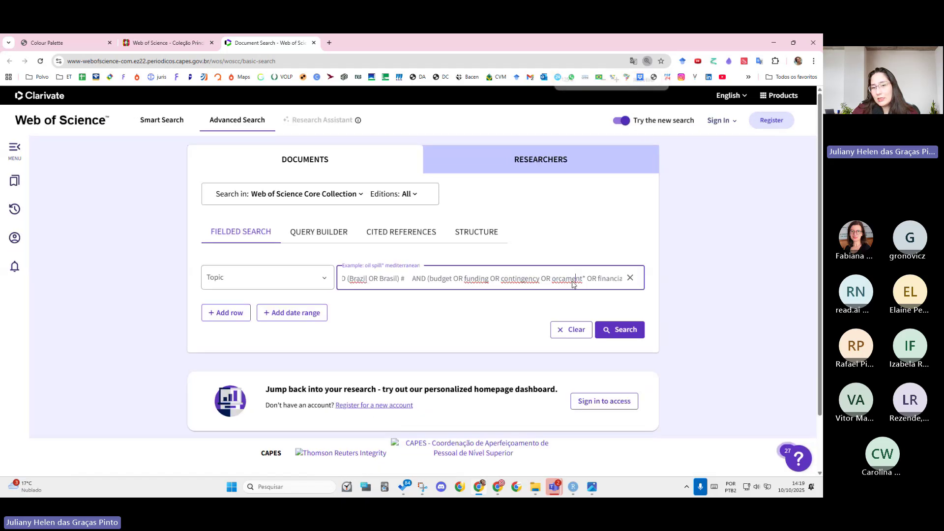
scroll(612, 331, "down", 3)
left_click_drag(588, 222, 798, 227)
left_click(497, 227)
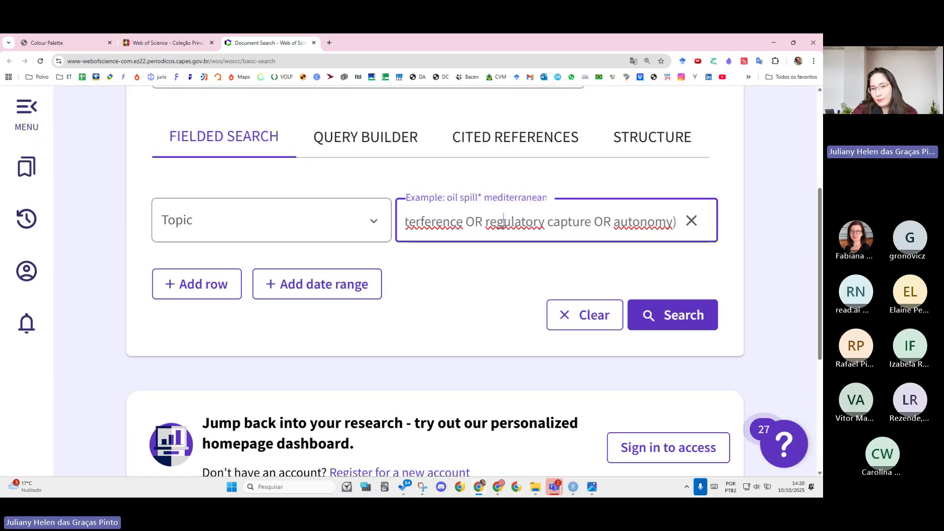
key("Left")
key("Left")
key("Left")
key("Left")
key("Left")
key("Left")
key("Left")
key("Left")
key("Left")
key("Left")
key("Left")
key("Left")
key("Left")
key("Left")
key("Left")
key("Left")
key("Left")
key("Left")
key("Left")
key("Left")
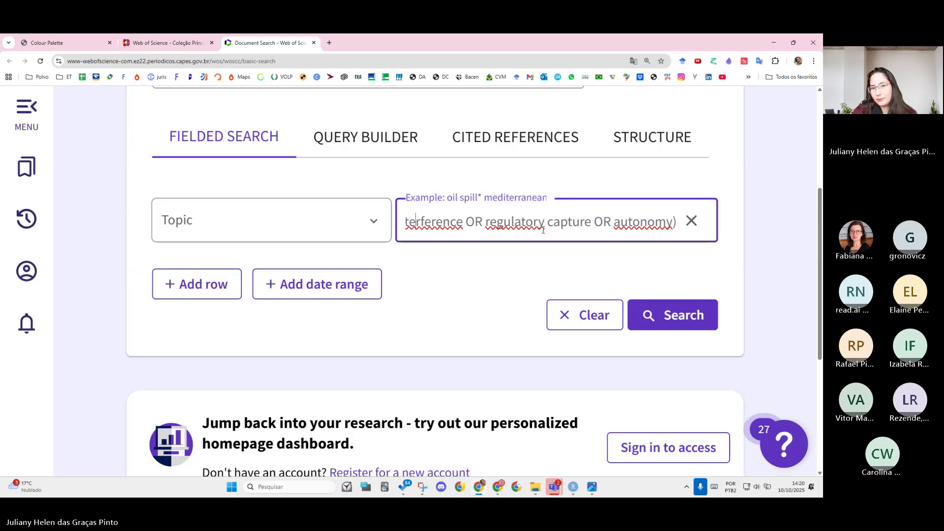
key("Left")
key("Left")
key("Left")
key("Left")
key("Left")
key("Left")
key("Left")
key("Left")
key("Left")
key("Left")
key("Left")
key("Left")
key("Left")
key("Left")
key("Left")
key("Left")
key("Left")
key("Left")
key("Left")
key("Left")
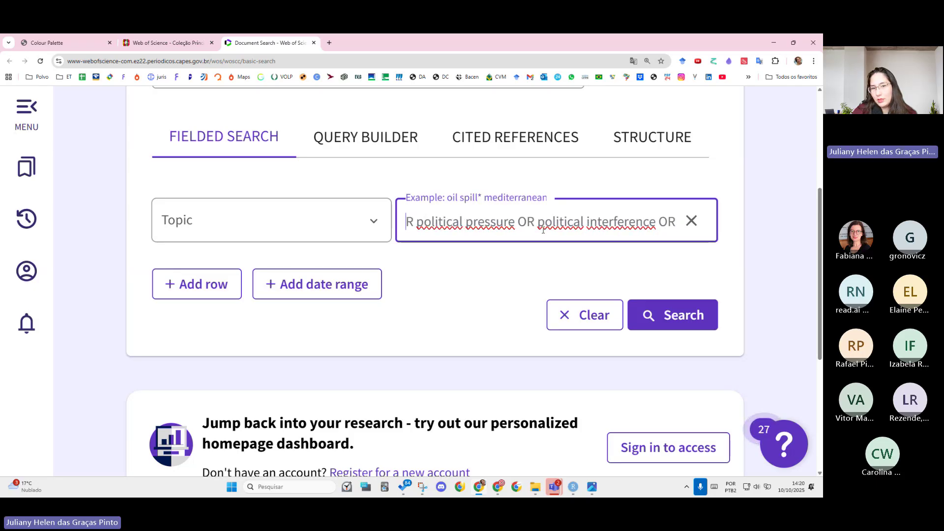
key("Left")
key("Left")
key("Left")
key("Left")
key("Left")
key("Left")
key("Left")
key("Left")
key("Left")
key("Left")
key("Left")
key("Left")
key("Left")
key("Left")
key("Left")
key("Left")
key("Left")
key("Left")
key("Left")
key("Left")
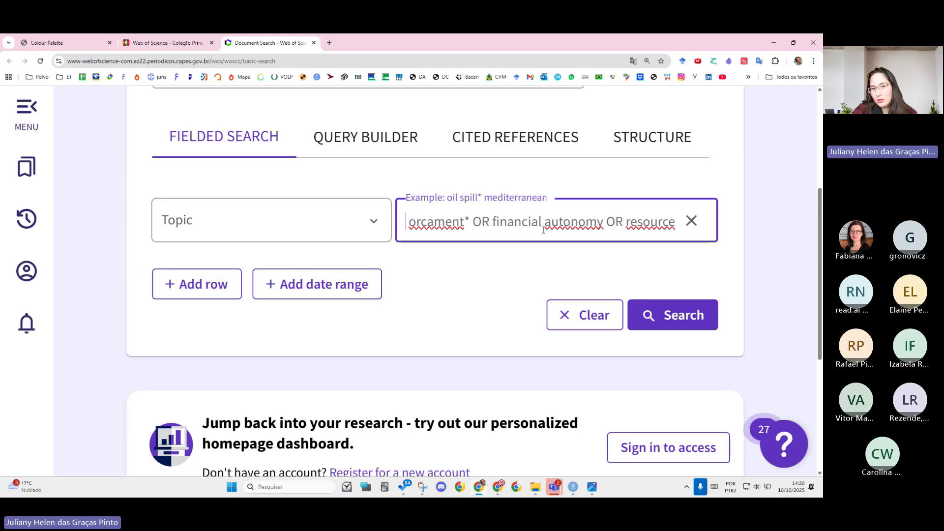
- Check the asterisk wildcard on orcament* and the OR operator preceding it in the Topic query
key("Right")
key("Right")
key("Right")
key("Right")
key("Right")
key("Right")
key("Right")
key("Right")
key("Right")
key("Right")
key("Right")
key("Right")
key("Right")
double_click(514, 221)
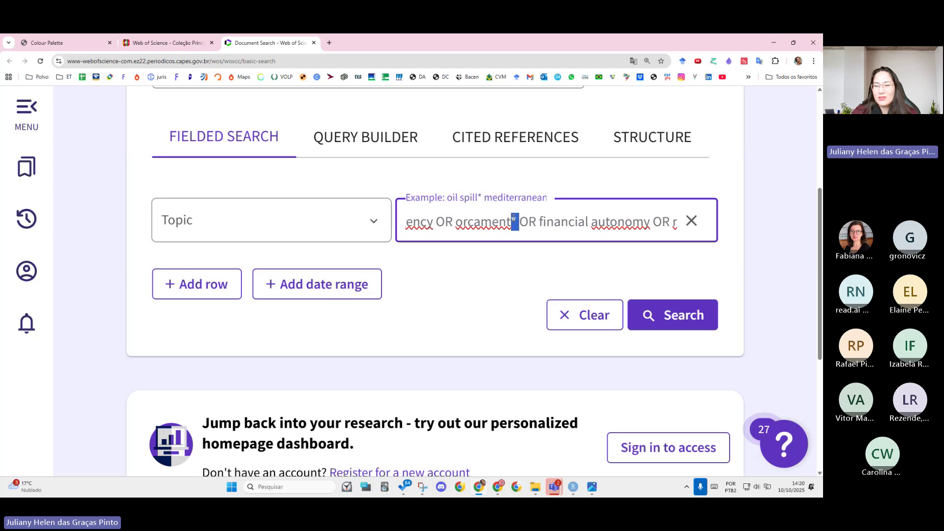
left_click(451, 223)
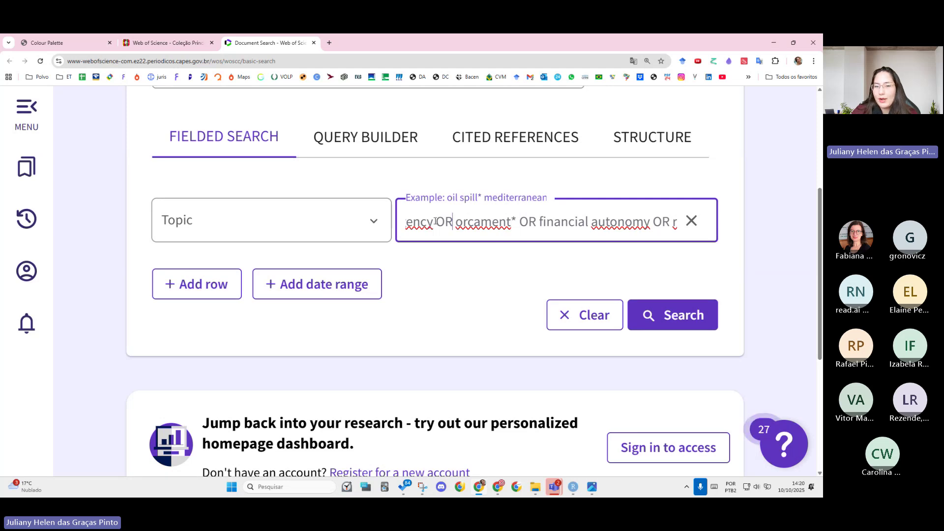
left_click_drag(453, 223, 395, 225)
left_click(451, 225)
left_click(446, 218)
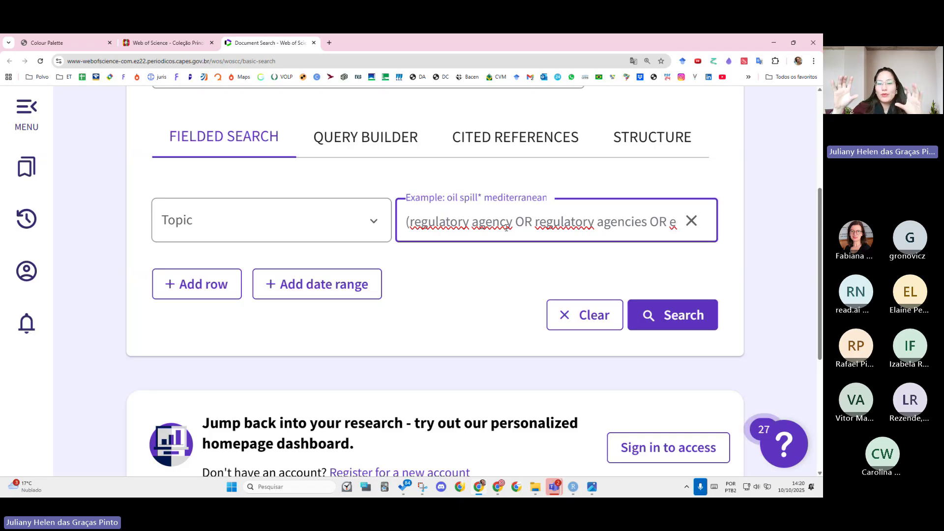
- Search Google in a new tab for "teoria dos conjuntos" and examine the Venn diagrams in the image results
left_click(330, 41)
type("teo")
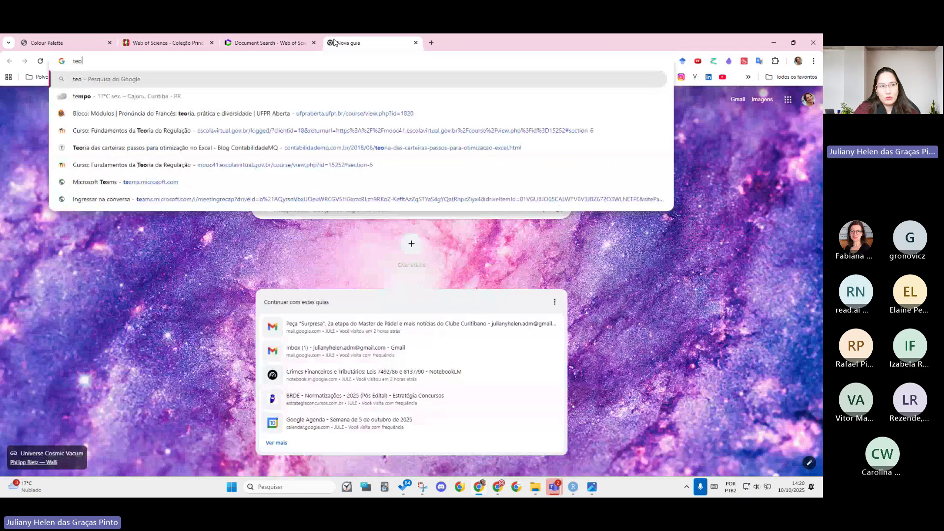
type("ria dos c")
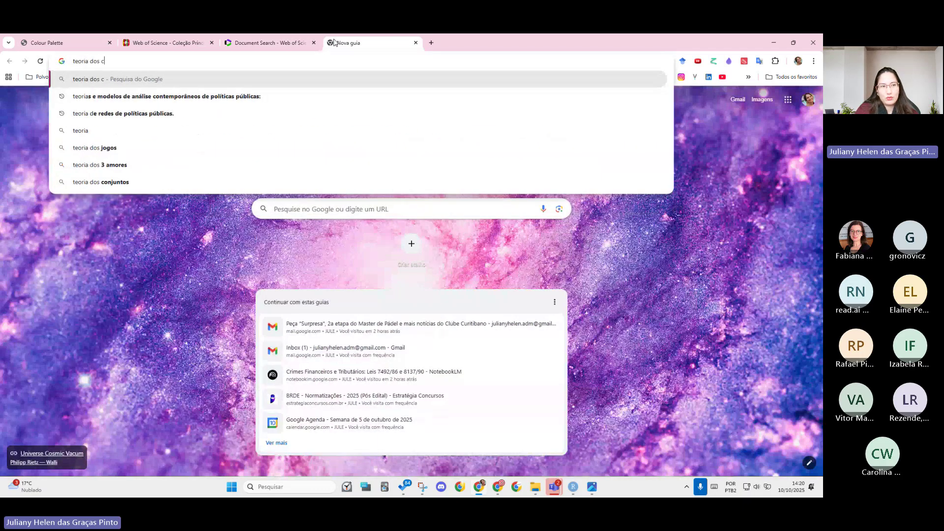
type("onjuntos")
key("Return")
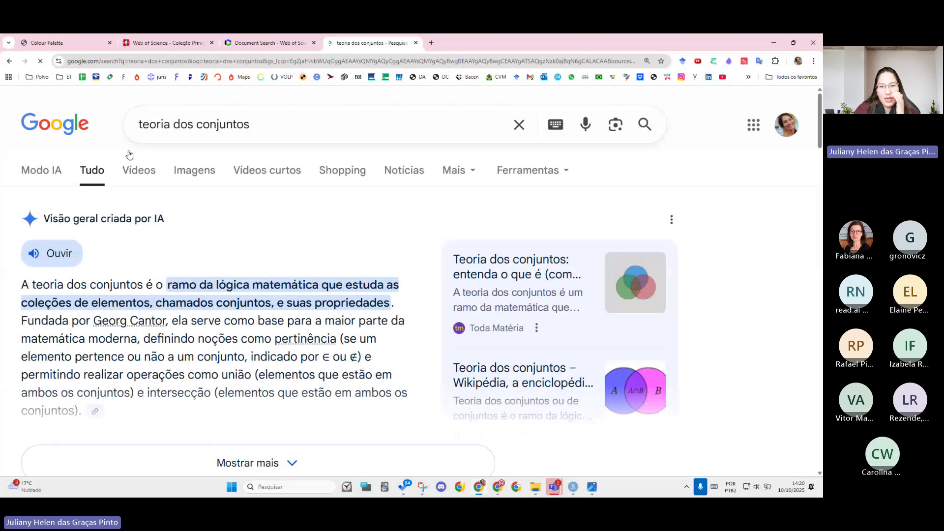
left_click(194, 171)
scroll(248, 250, "down", 1)
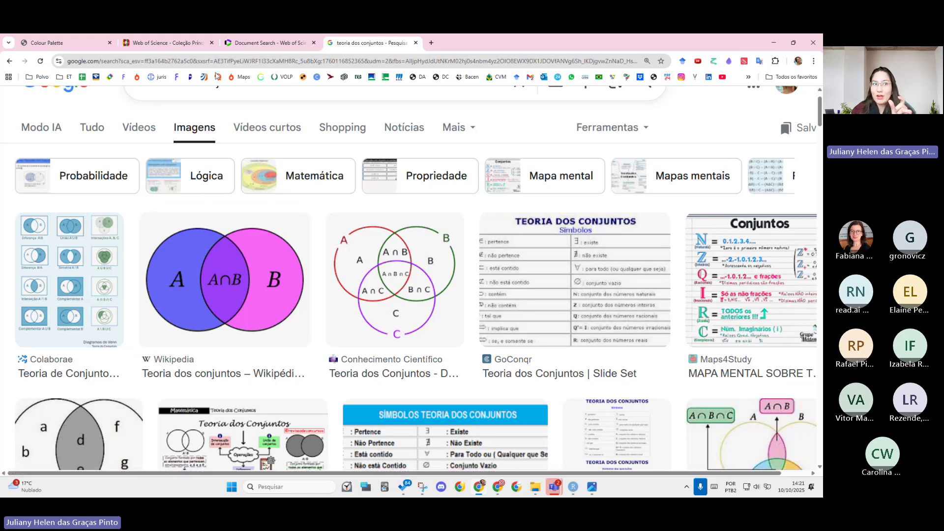
- Return to the Web of Science search and add a second row joined by And, searching the Title field
left_click(275, 38)
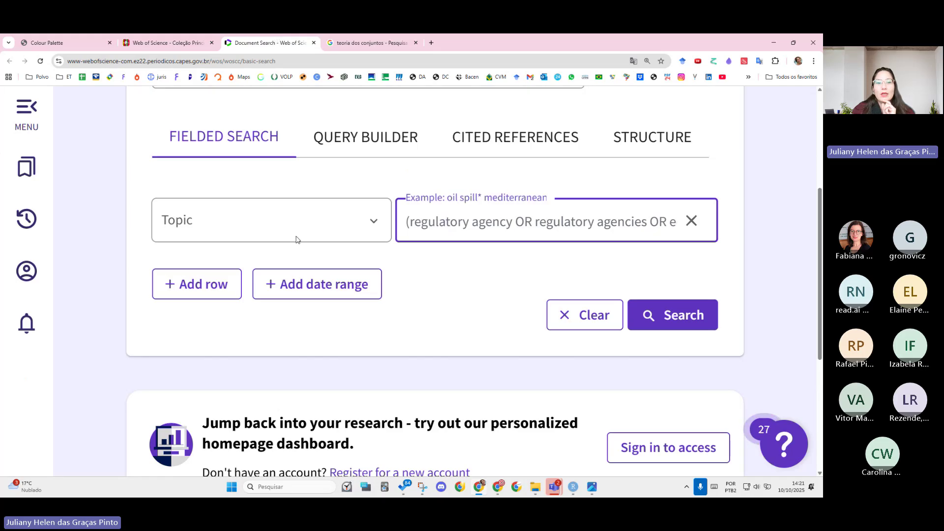
left_click(202, 292)
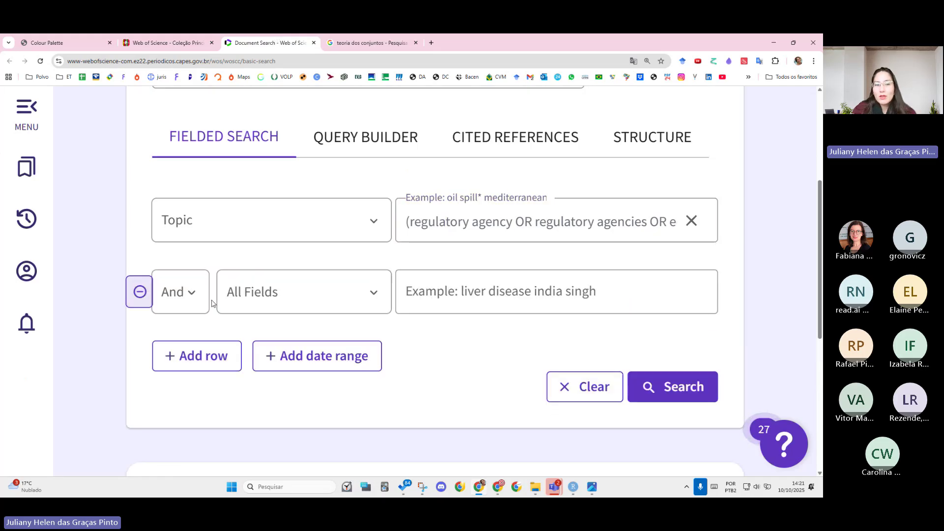
left_click(283, 298)
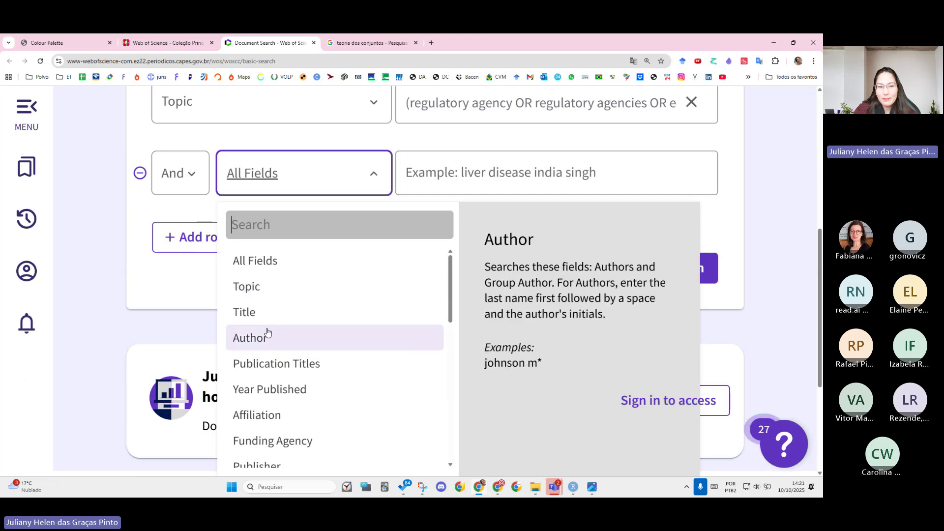
left_click(266, 314)
left_click(449, 172)
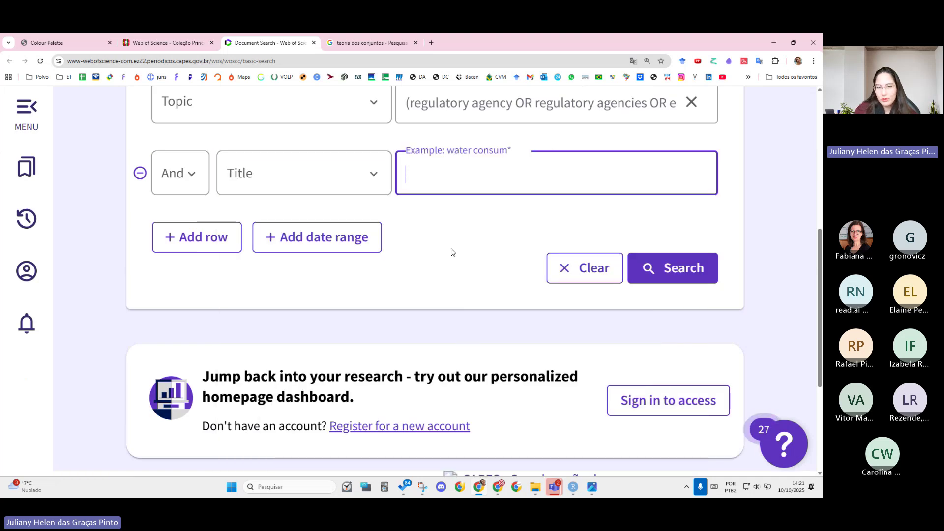
scroll(451, 251, "up", 3)
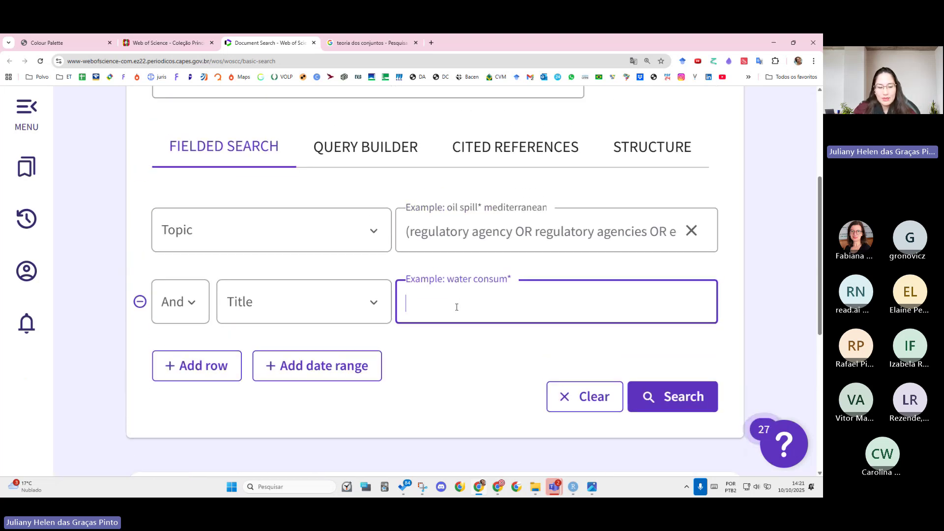
- Copy the TI query without its outer parentheses from the RStudio script and paste it into the Title row in Web of Science
key("alt+Tab")
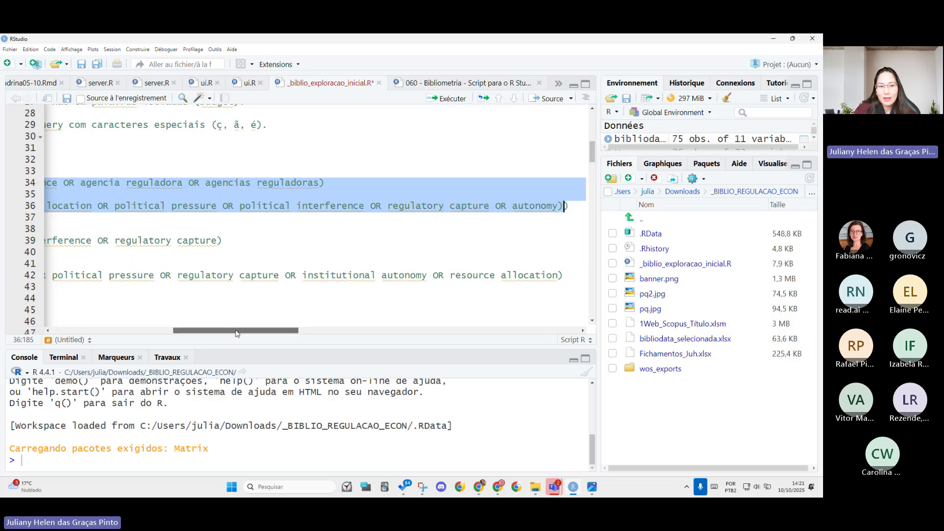
left_click_drag(235, 330, 114, 331)
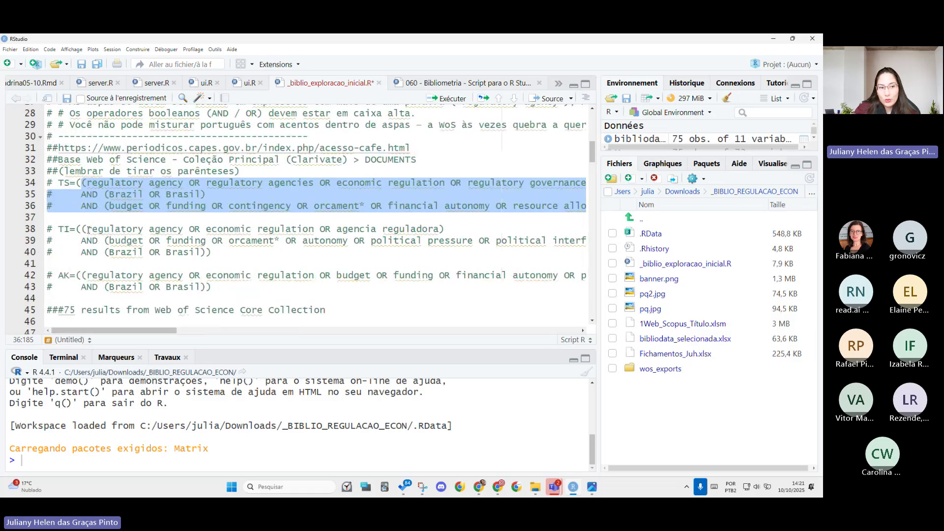
left_click_drag(82, 229, 206, 252)
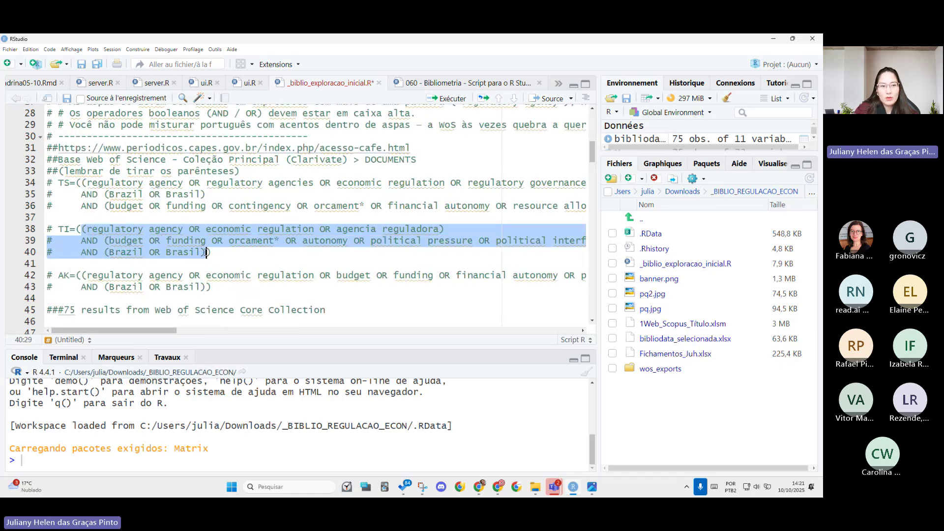
key("ctrl+c")
key("alt+Tab")
key("ctrl+v")
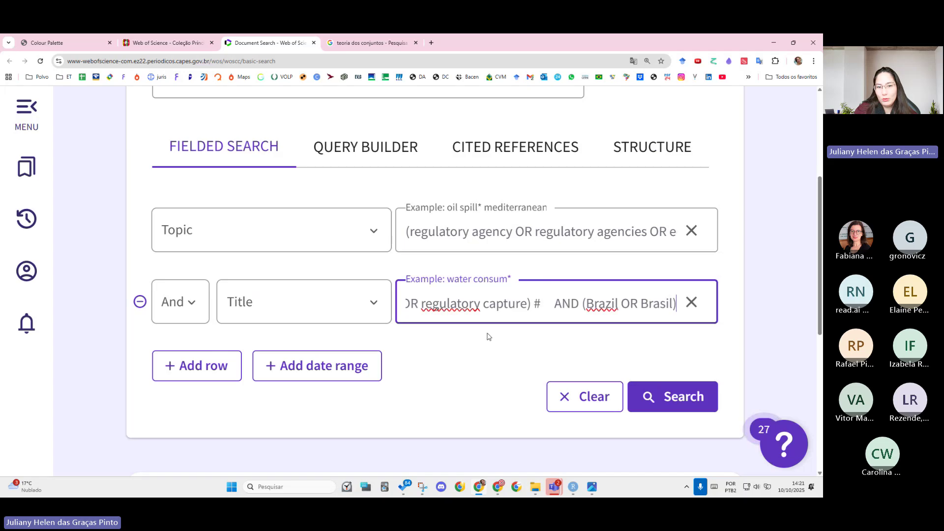
- Add a third search row, select the AK query without its outer parentheses in the RStudio script for copying, and return to Web of Science
left_click(193, 366)
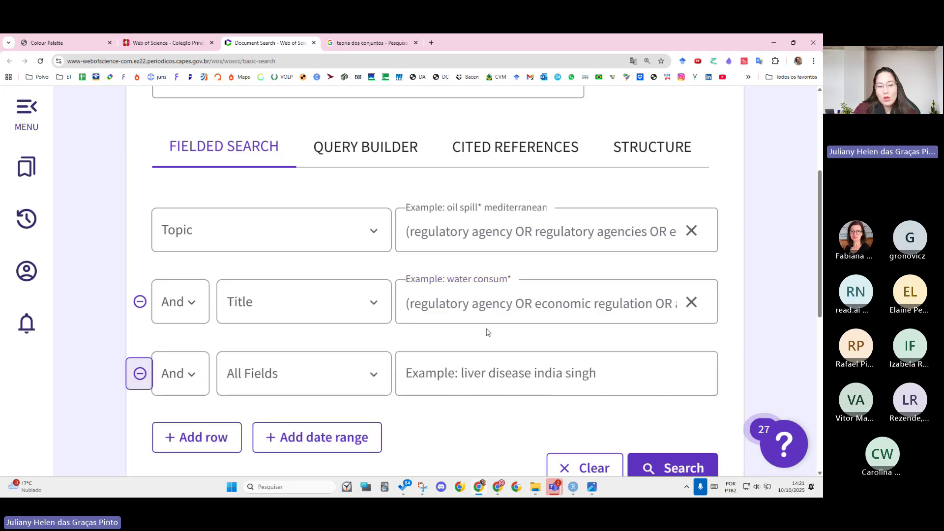
key("alt+Tab")
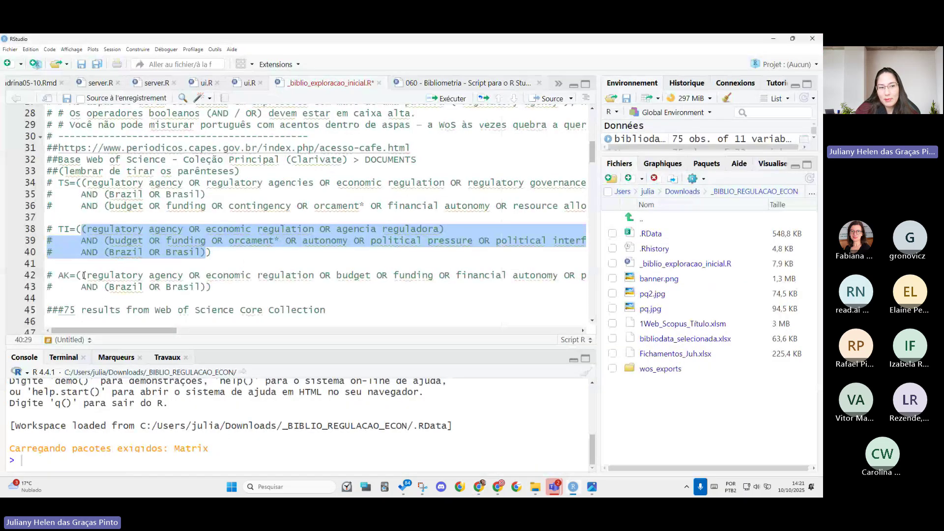
left_click_drag(83, 275, 207, 287)
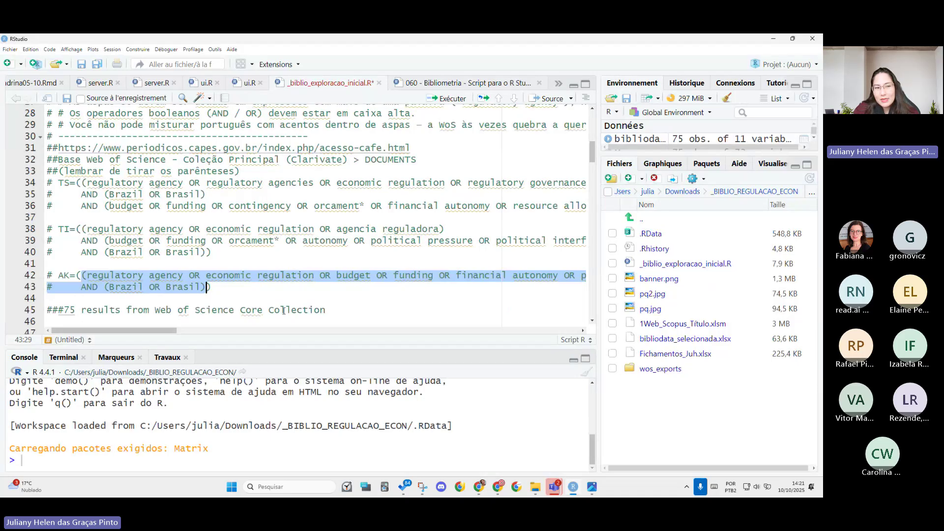
key("alt+Tab")
- Keep the third row joined by And, set its field to Author Keywords, and paste the AK query
left_click(182, 375)
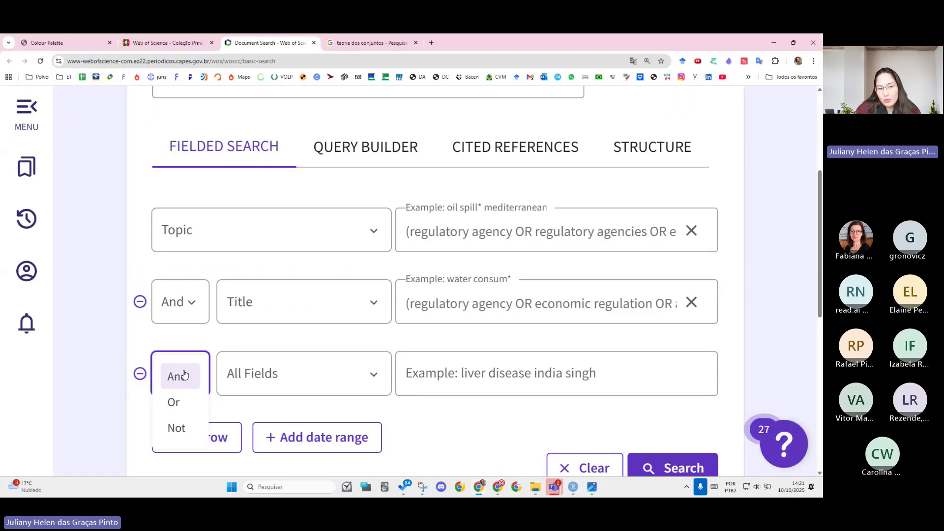
left_click(274, 373)
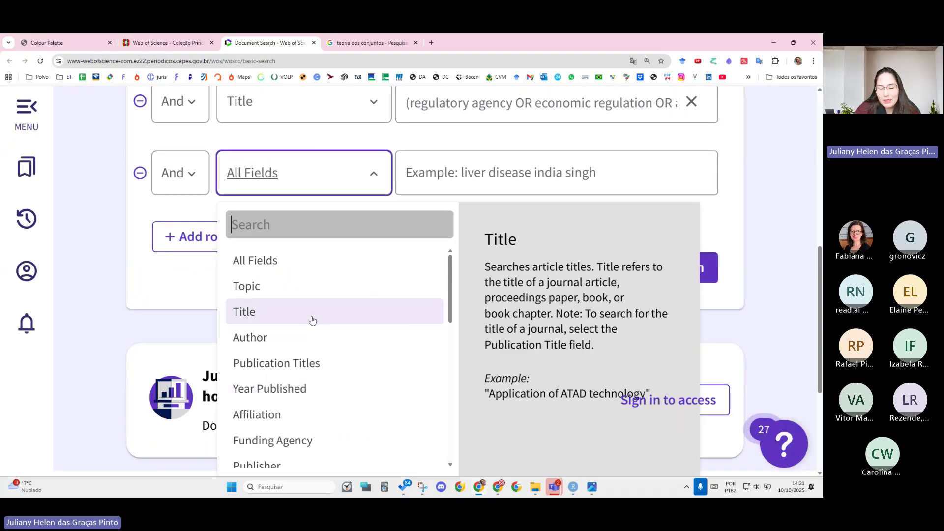
scroll(311, 330, "down", 1)
scroll(290, 403, "up", 1)
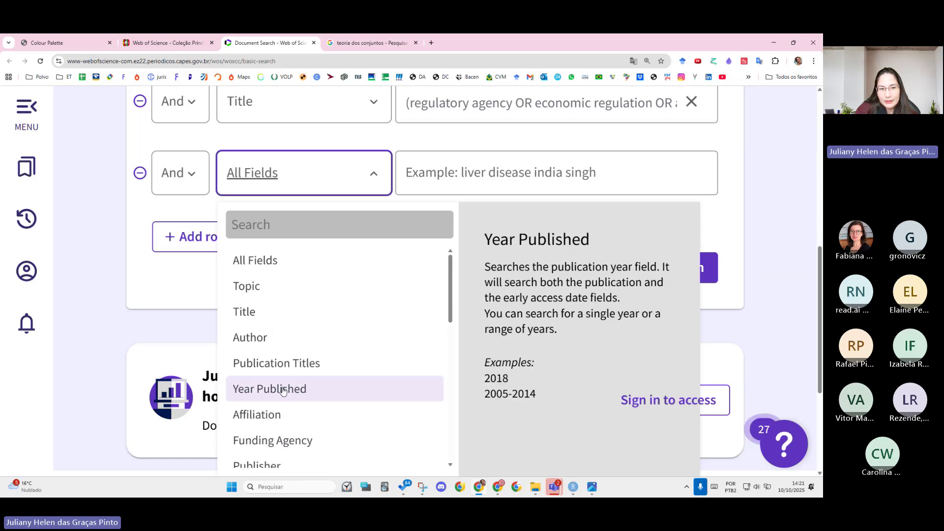
scroll(282, 391, "up", 1)
scroll(320, 330, "down", 2)
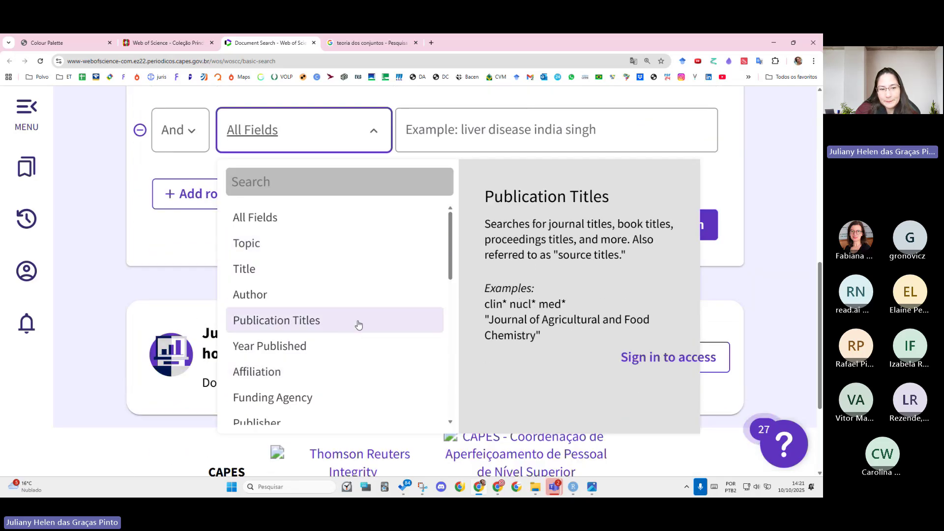
scroll(349, 328, "down", 5)
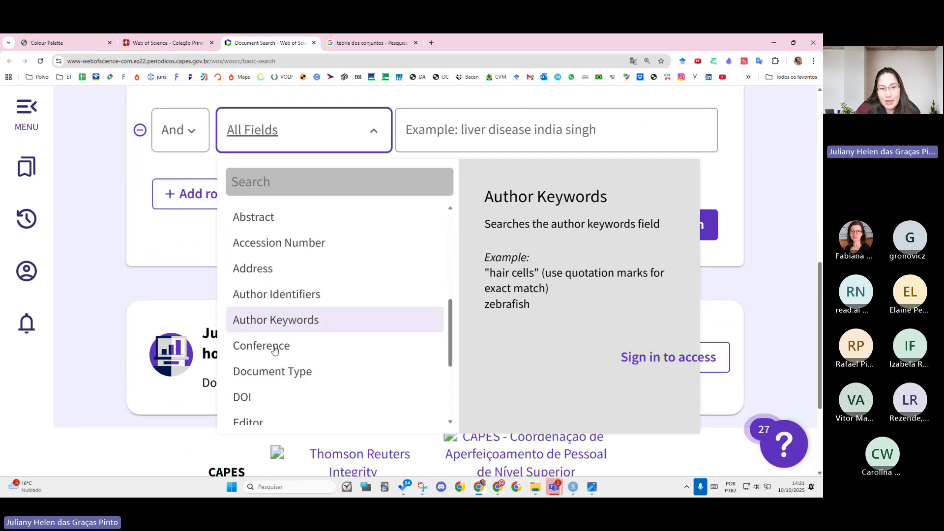
scroll(276, 344, "down", 2)
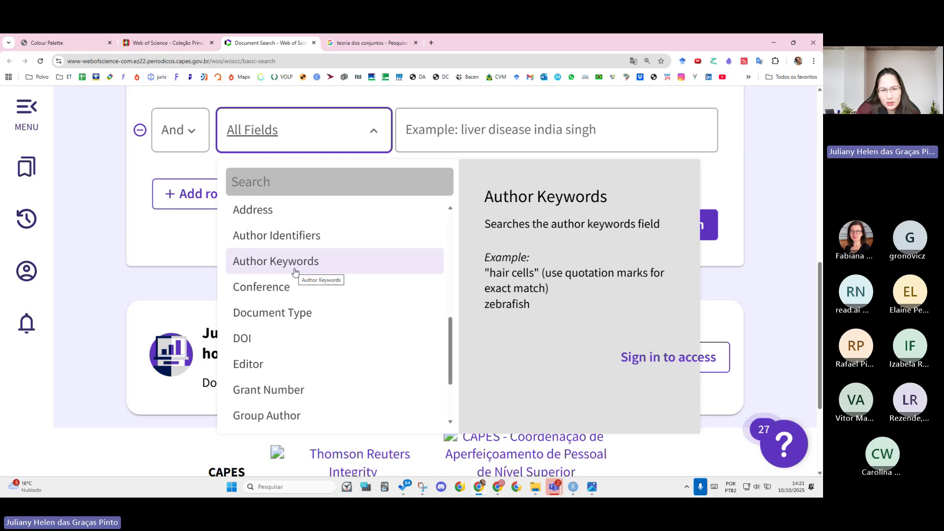
left_click(295, 261)
key("ctrl+v")
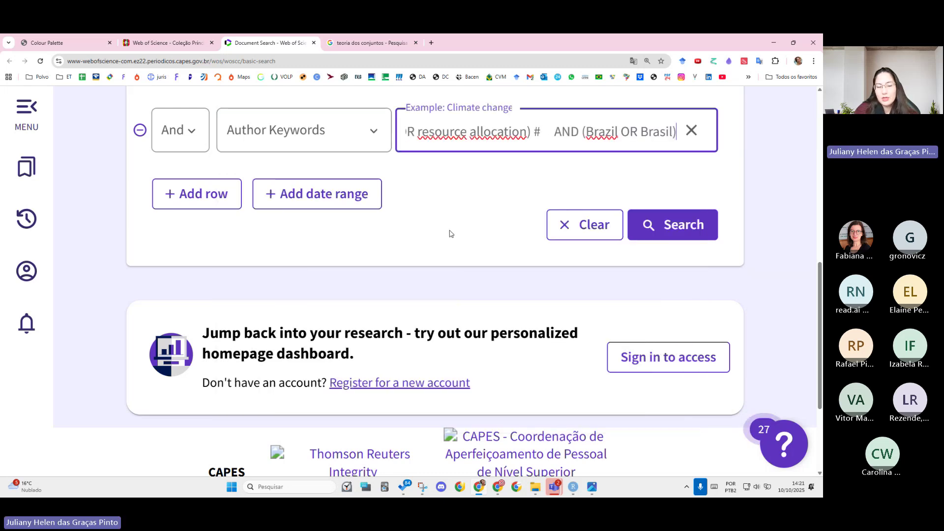
scroll(452, 234, "up", 3)
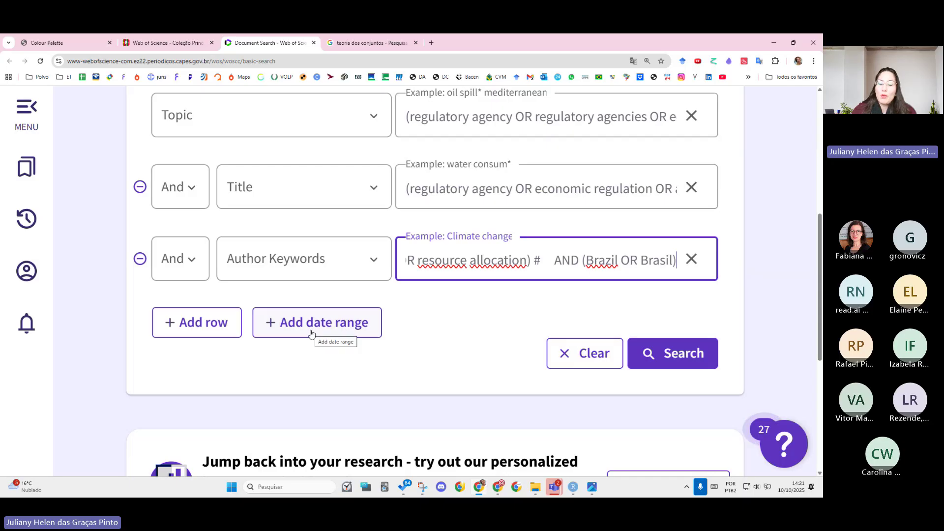
- Add a Publication Date range of Last 5 years to the three-row query and run the search
left_click(310, 333)
scroll(299, 173, "down", 1)
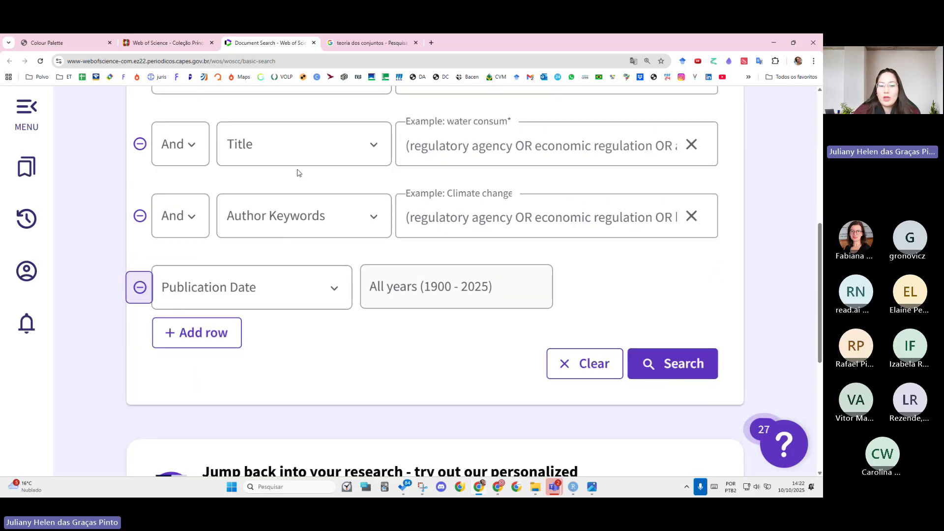
left_click(254, 295)
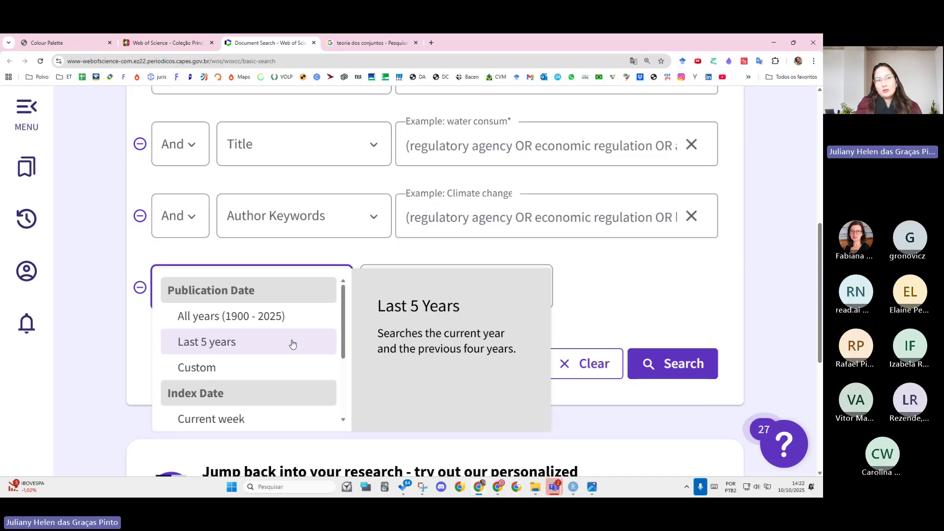
left_click(292, 344)
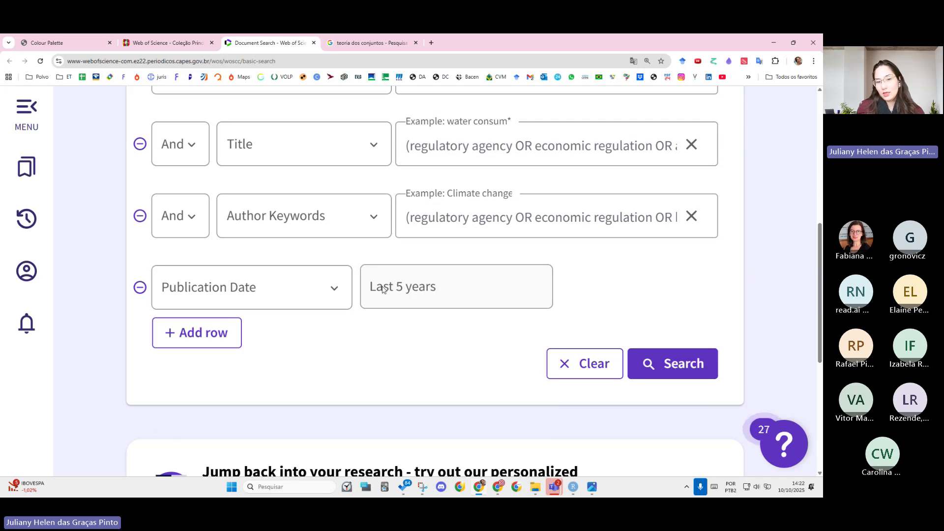
left_click_drag(377, 288, 452, 284)
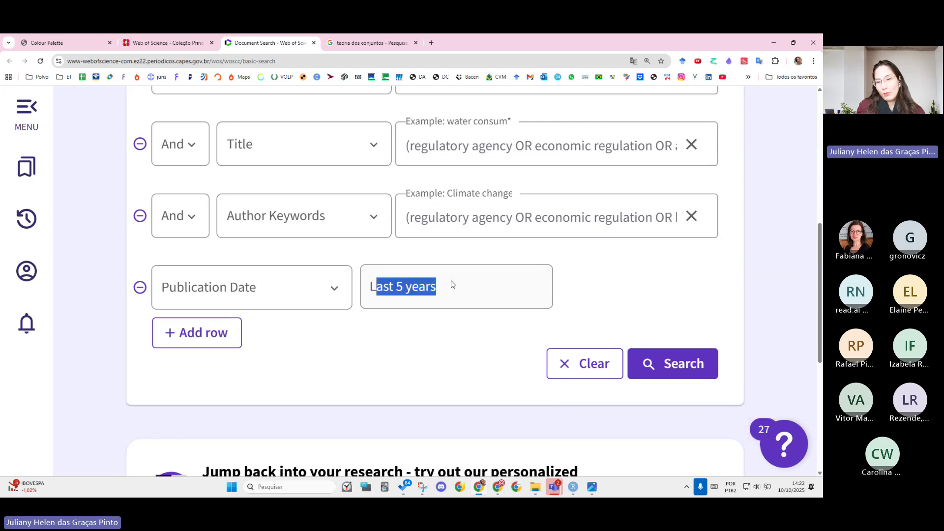
left_click(682, 375)
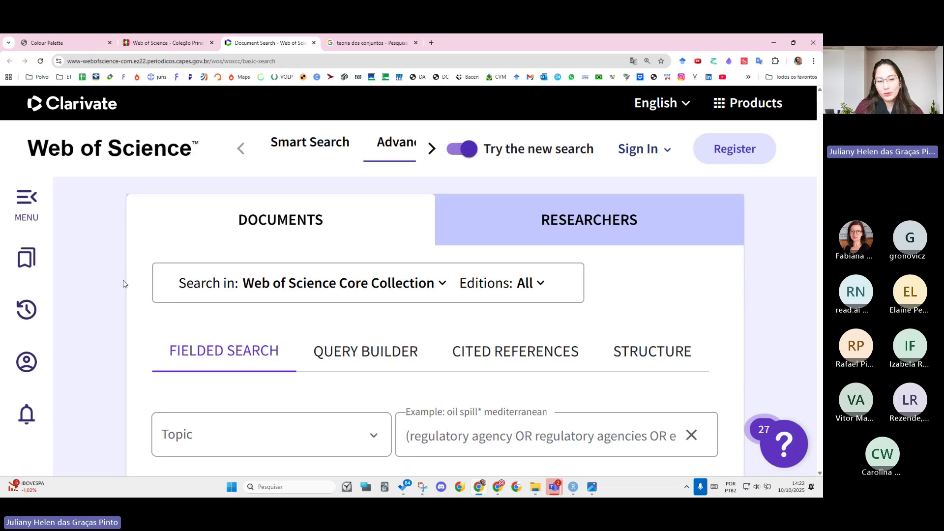
- Examine the search error message above the query rows and check the Topic query against it
key("ctrl+minus")
key("ctrl+minus")
key("ctrl+minus")
key("ctrl+minus")
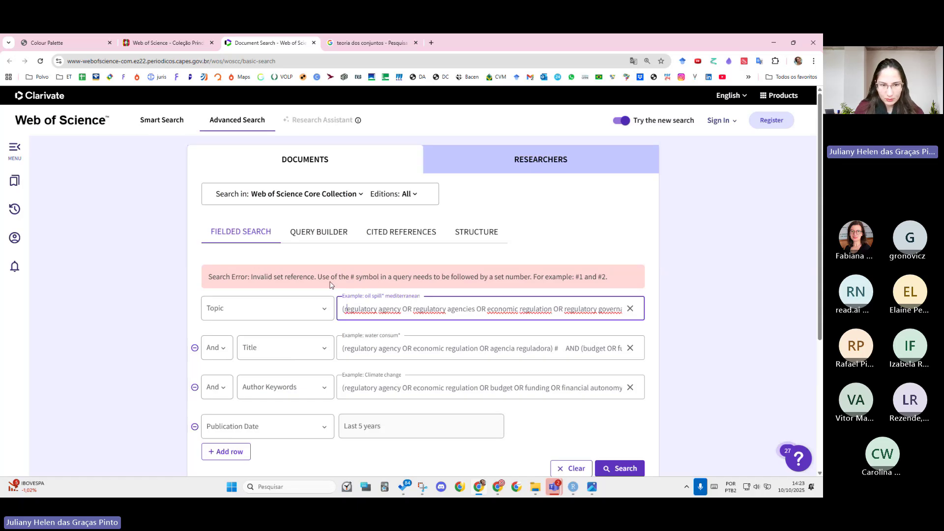
left_click_drag(355, 277, 597, 276)
scroll(687, 280, "down", 2)
left_click(509, 231)
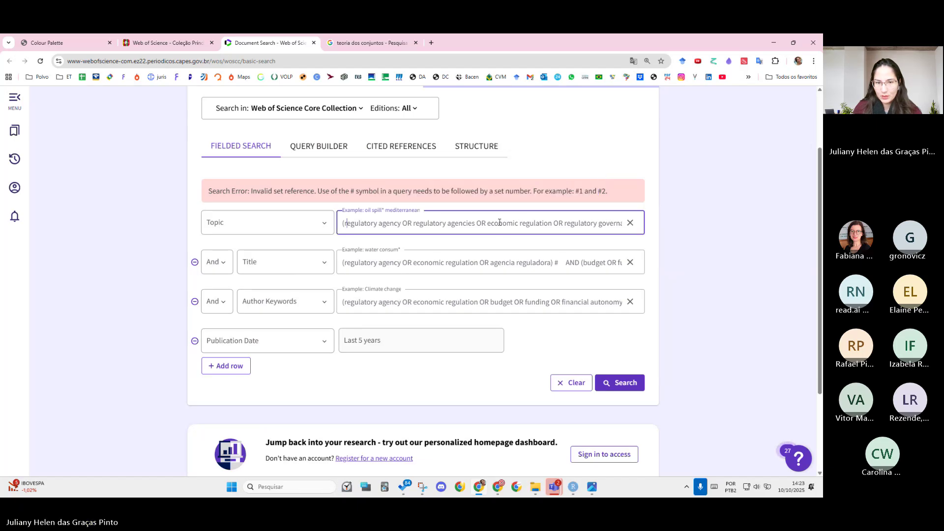
key("ctrl+a")
- Delete the # symbol and the extra spaces before AND in the Title query
left_click(455, 263)
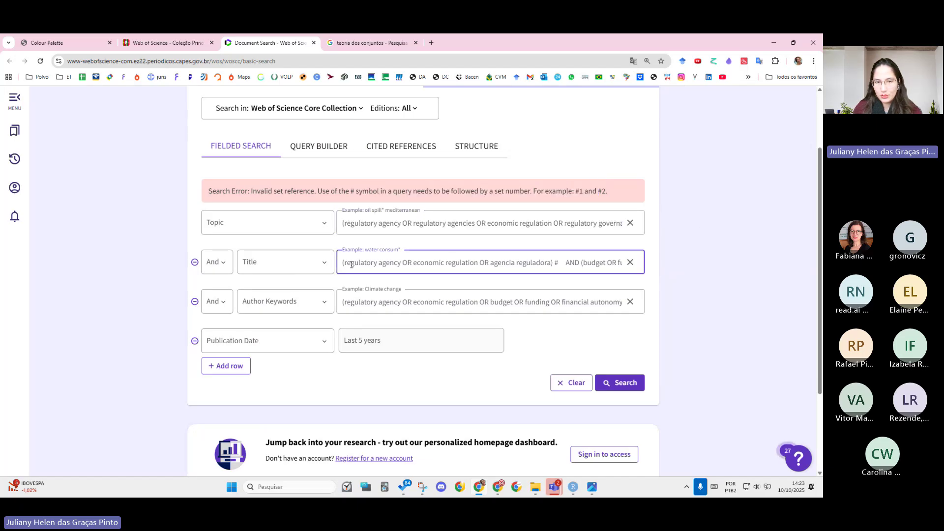
mouse_move(352, 264)
left_mouse_down()
mouse_move(624, 268)
mouse_move(621, 288)
mouse_move(541, 266)
mouse_move(570, 263)
mouse_move(557, 261)
mouse_move(345, 264)
left_mouse_up()
key("BackSpace")
left_click_drag(554, 263, 563, 265)
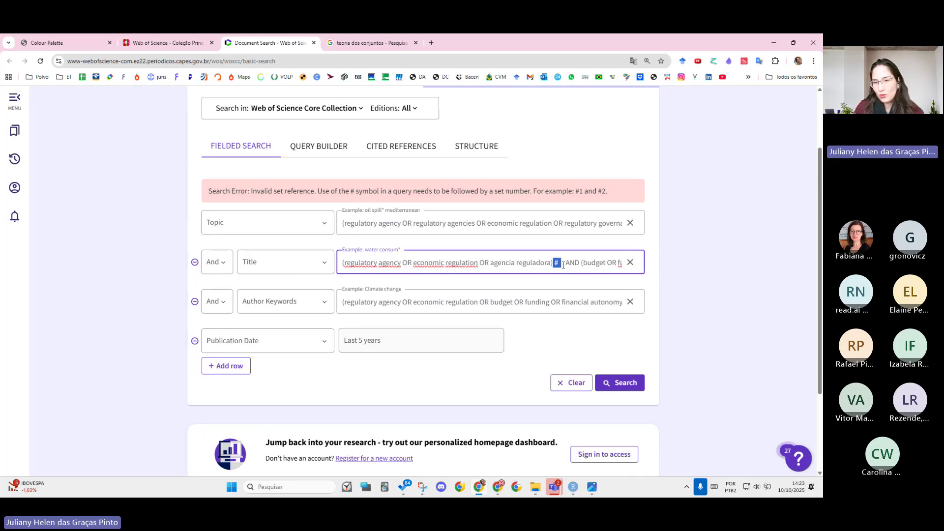
key("BackSpace")
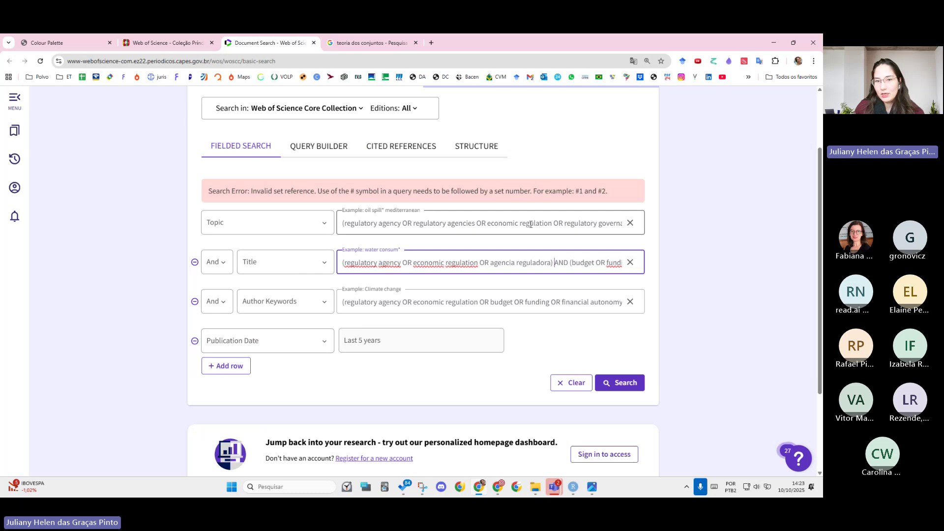
- Delete the # symbols and surplus spaces after "agencias reguladoras)" and "(Brazil OR Brasil)" in the Topic query
left_click_drag(530, 225, 591, 223)
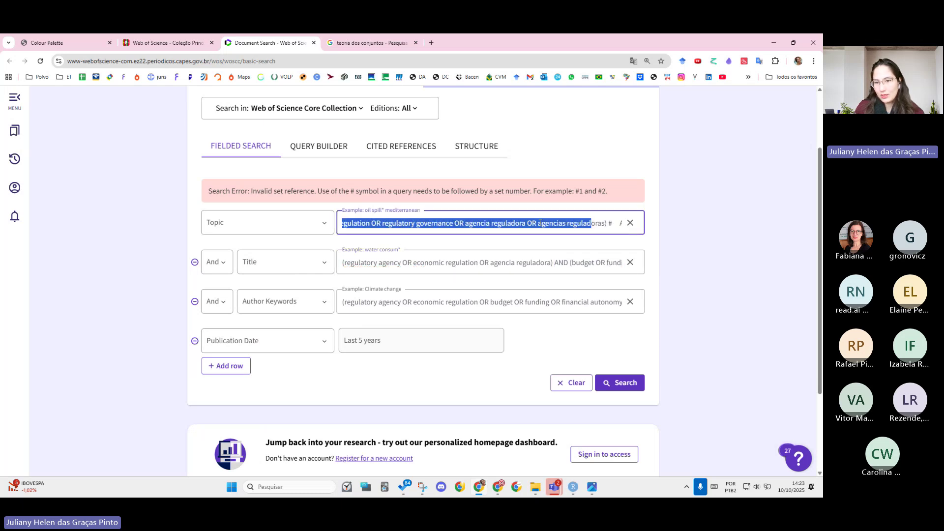
left_click(608, 225)
key("BackSpace")
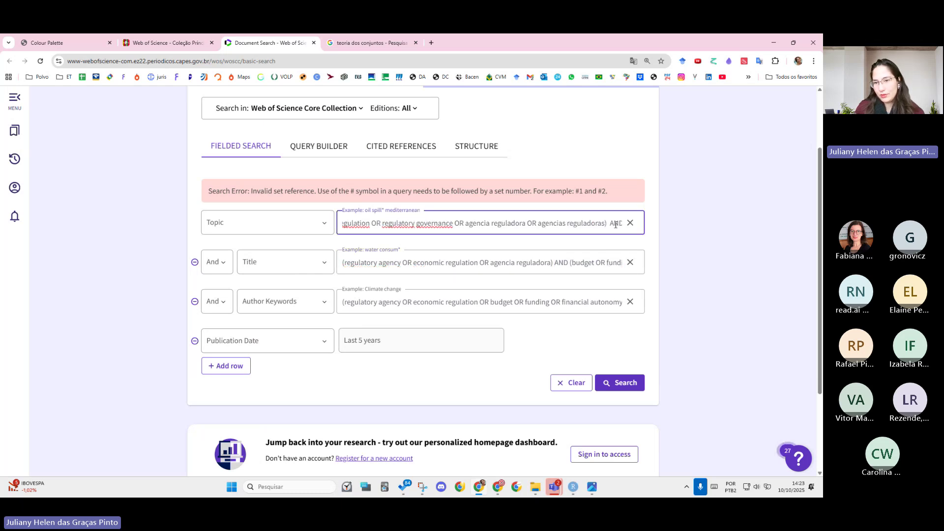
key("BackSpace")
key("End")
left_click_drag(448, 224, 543, 224)
left_click(583, 224)
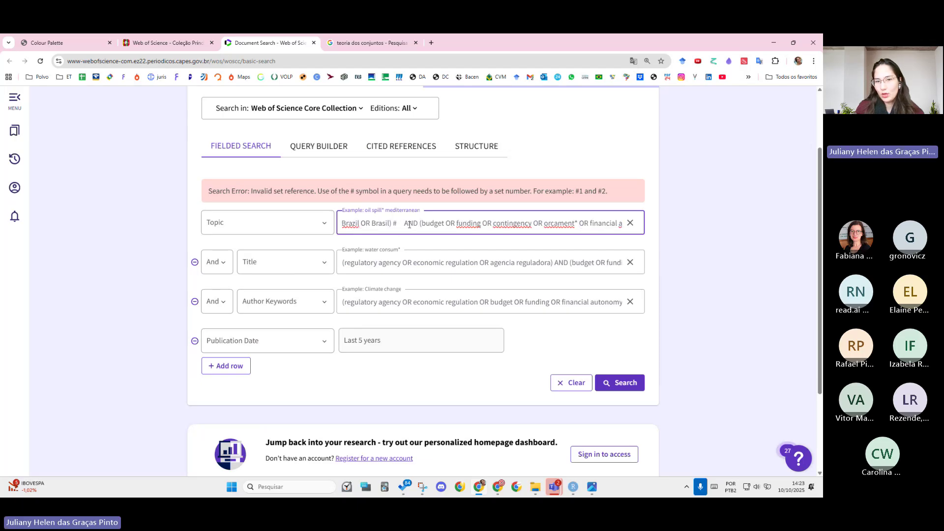
left_click_drag(403, 224, 392, 224)
key("BackSpace")
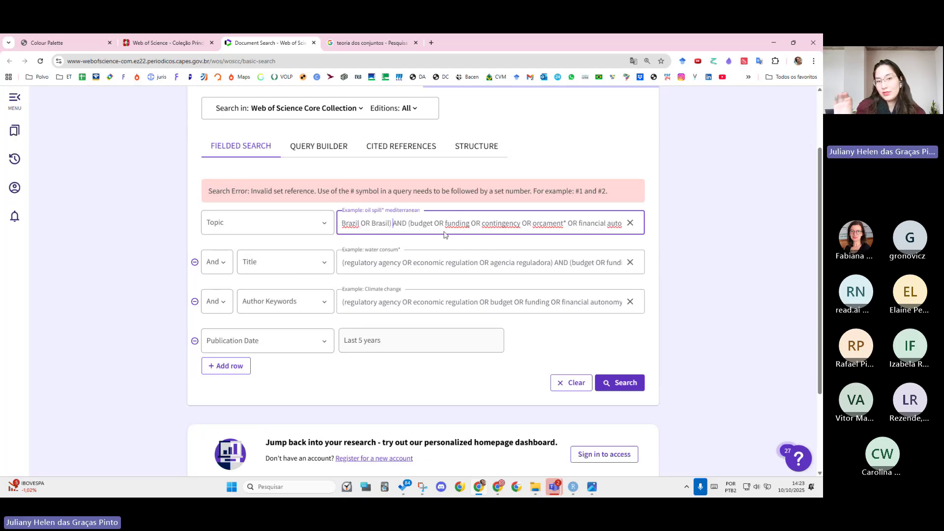
- Delete the # symbol before "AND (Brazil OR Brasil)" in the Author Keywords query and run the search again
mouse_move(545, 302)
left_mouse_down()
mouse_move(429, 310)
mouse_move(617, 302)
mouse_move(543, 302)
left_mouse_up()
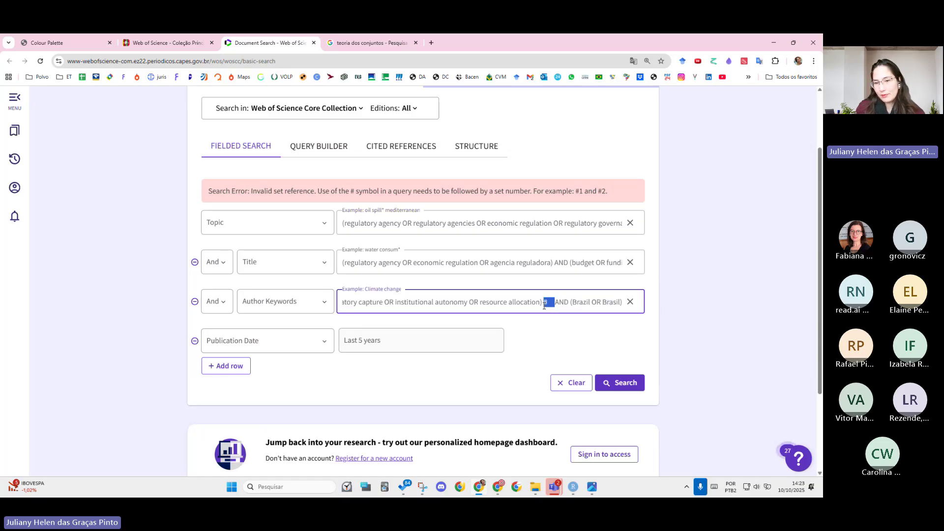
key("BackSpace")
left_click(621, 382)
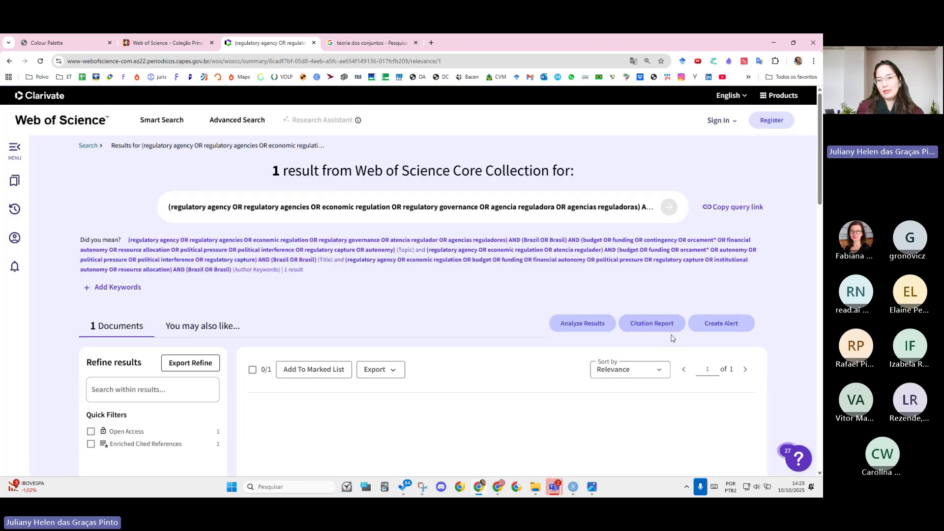
- Examine the search results page, including the result total, the suggested query and the listed article
scroll(413, 206, "down", 2)
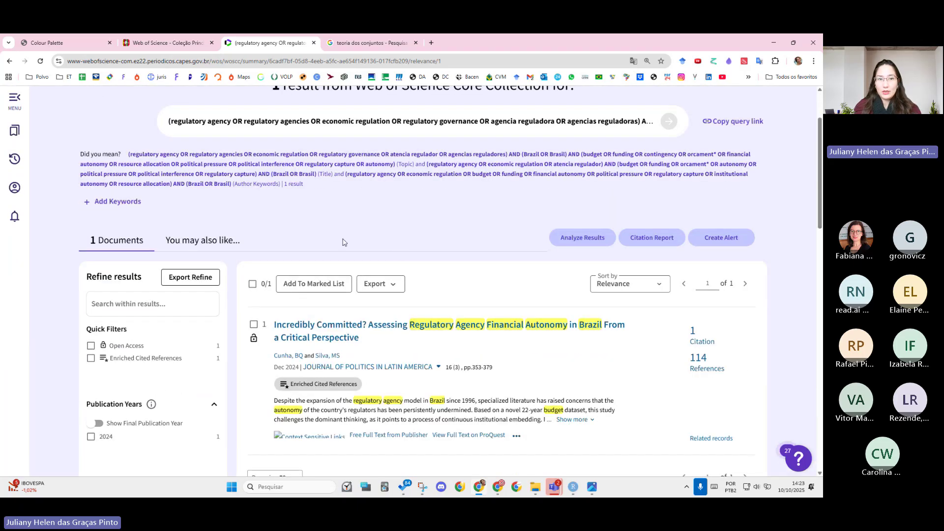
scroll(342, 242, "down", 3)
scroll(340, 304, "up", 5)
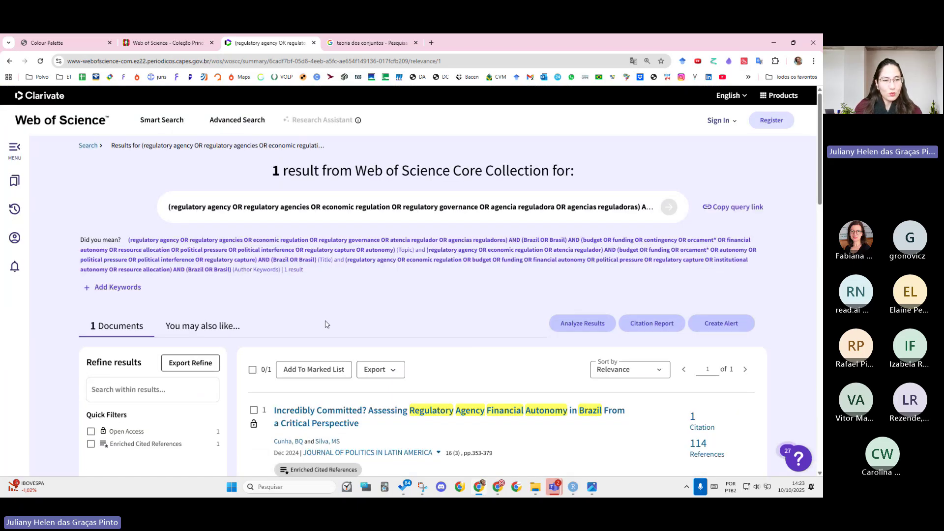
scroll(340, 305, "down", 3)
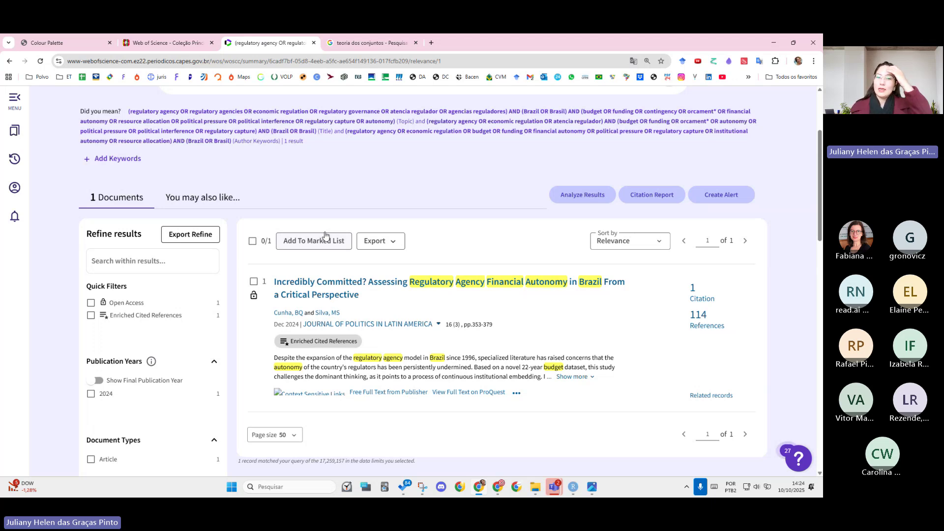
scroll(425, 237, "up", 3)
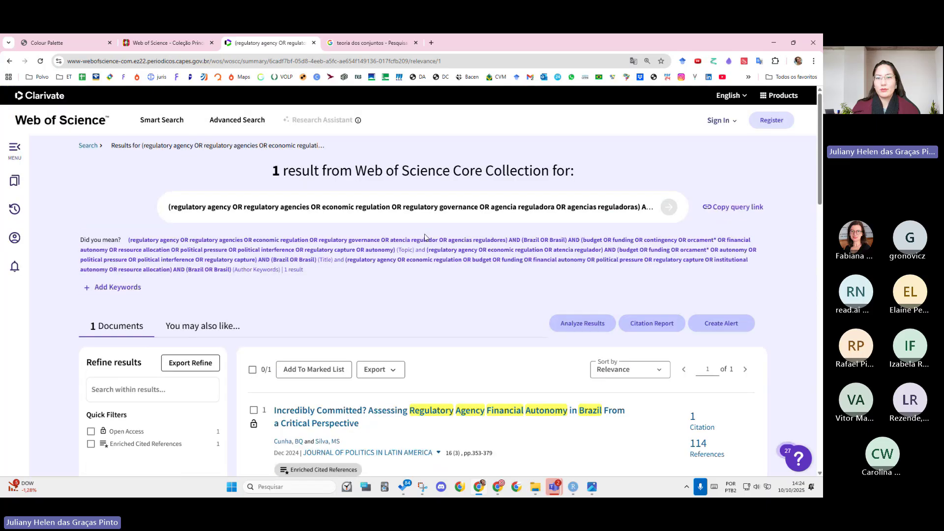
left_click_drag(374, 170, 282, 170)
scroll(417, 263, "down", 1)
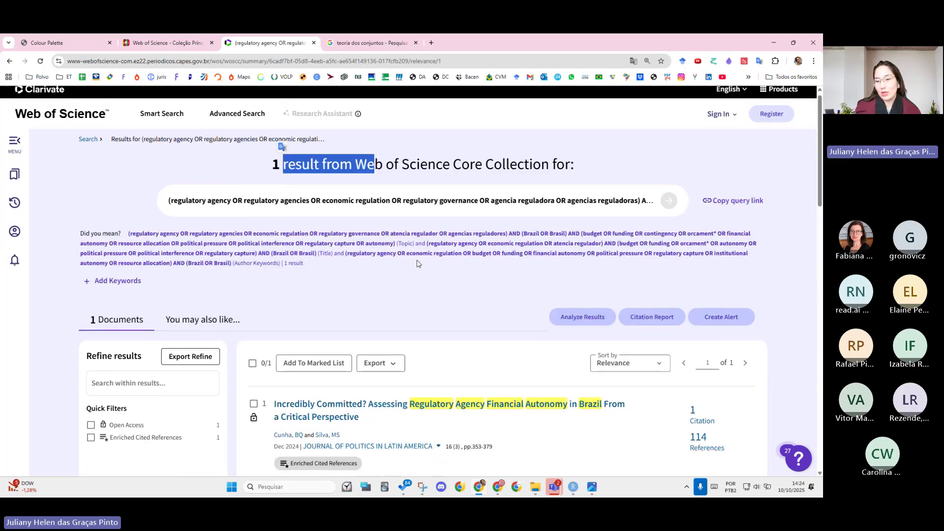
scroll(417, 263, "down", 3)
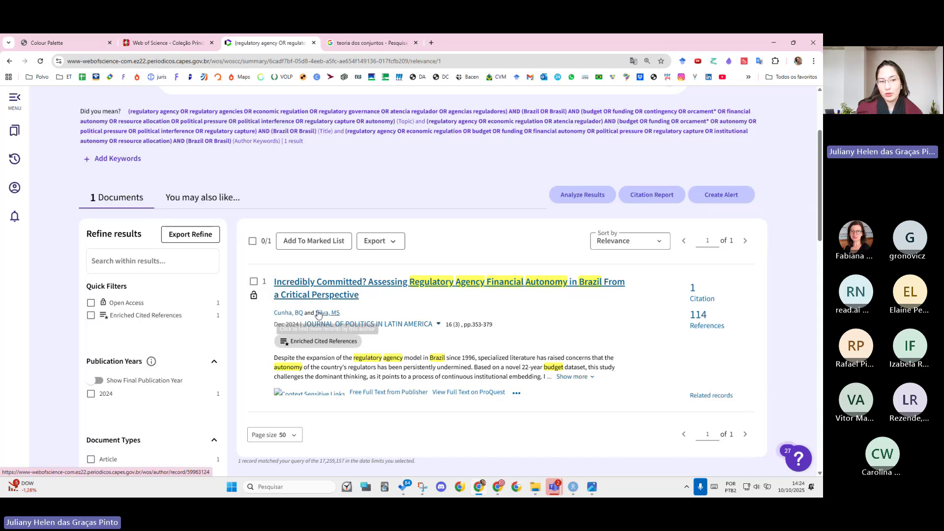
- Open the full record of "Incredibly Committed? Assessing Regulatory Agency Financial Autonomy in Brazil" and review its abstract, keywords, citations and journal information
left_click(432, 282)
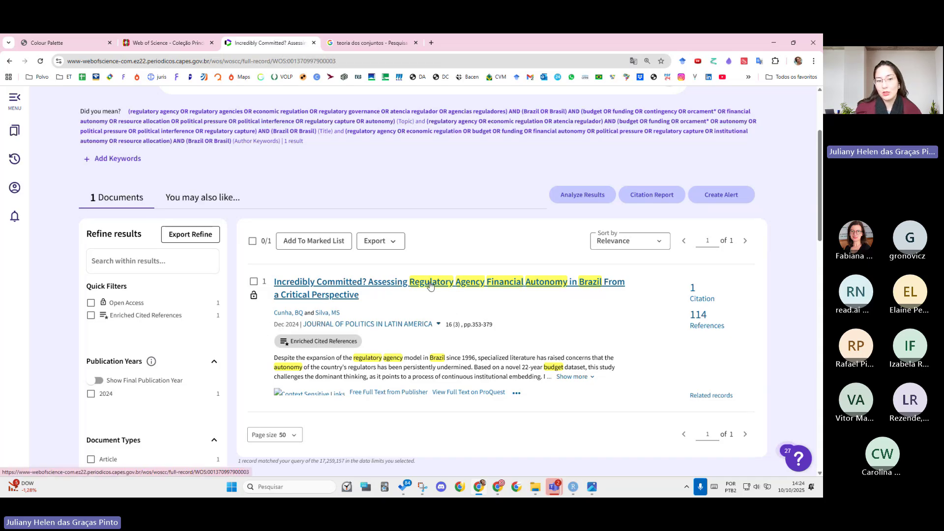
scroll(397, 322, "down", 3)
scroll(397, 322, "down", 1)
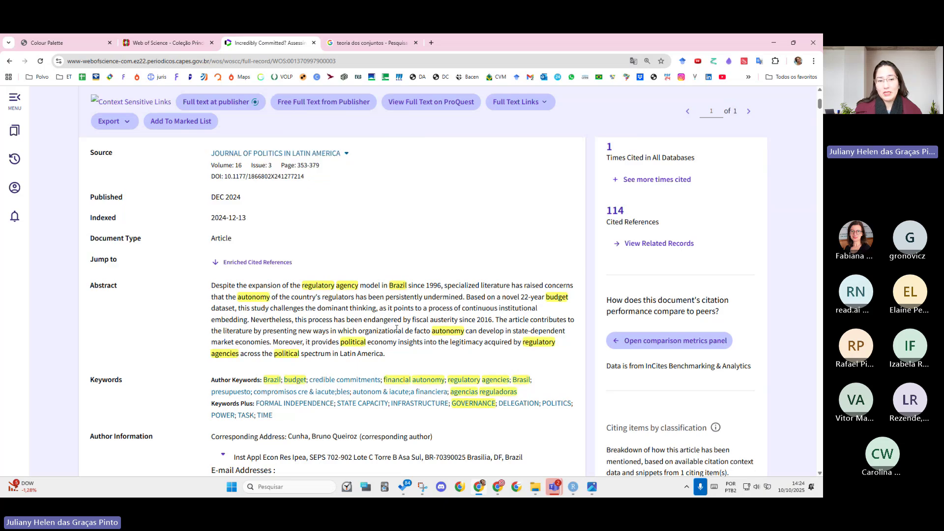
scroll(436, 320, "down", 3)
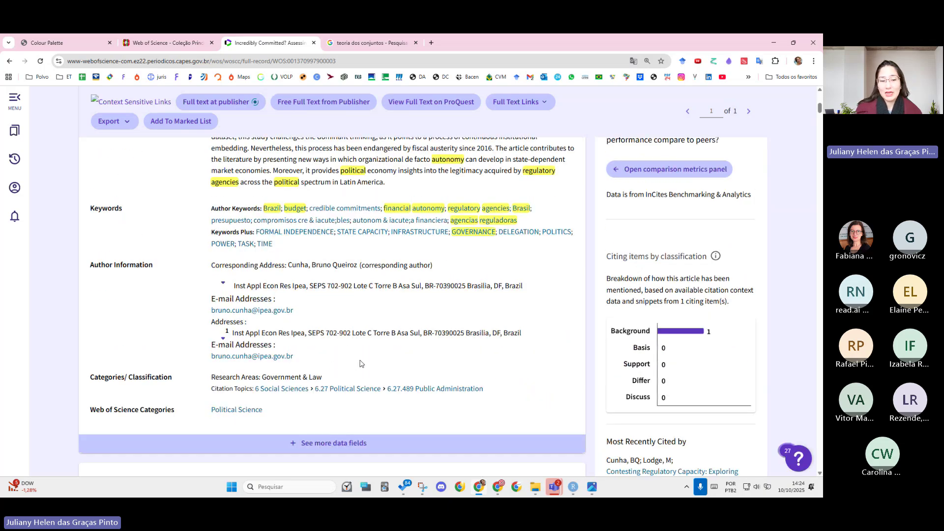
scroll(432, 408, "up", 5)
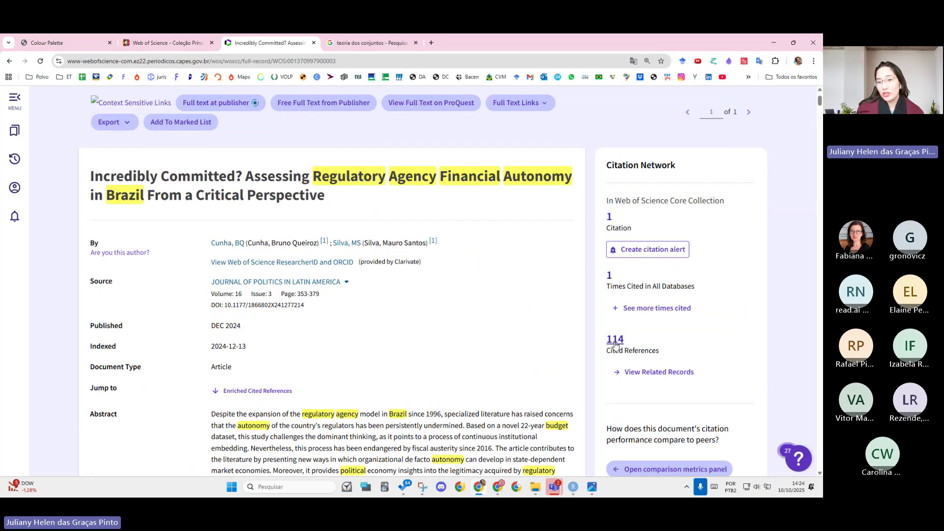
scroll(393, 319, "up", 1)
scroll(381, 339, "down", 3)
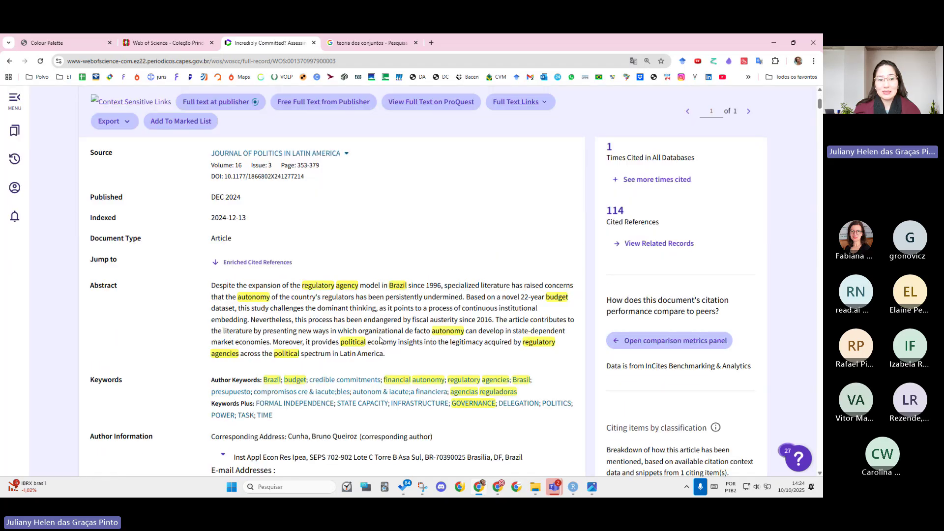
scroll(381, 339, "down", 7)
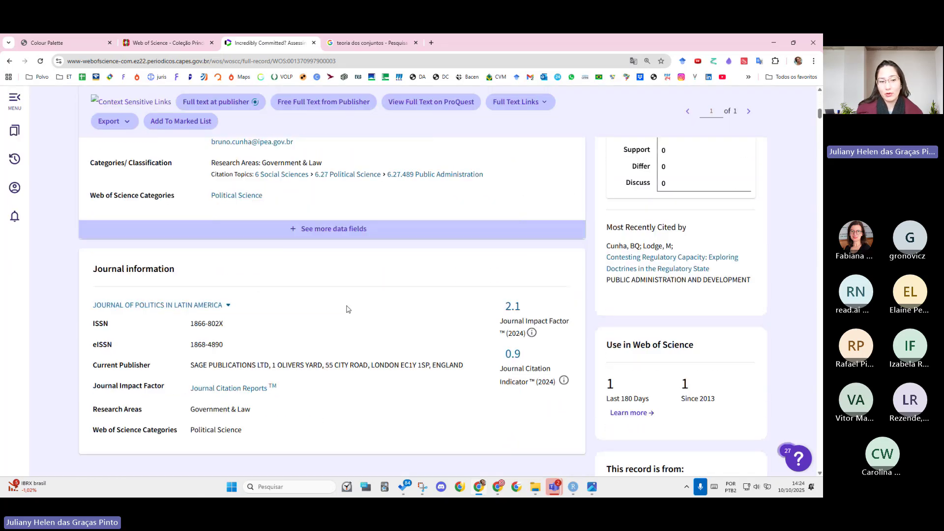
- View the journal impact details for Journal of Politics in Latin America and examine its impact factor, citation indicator, rank and quartile
left_click(228, 306)
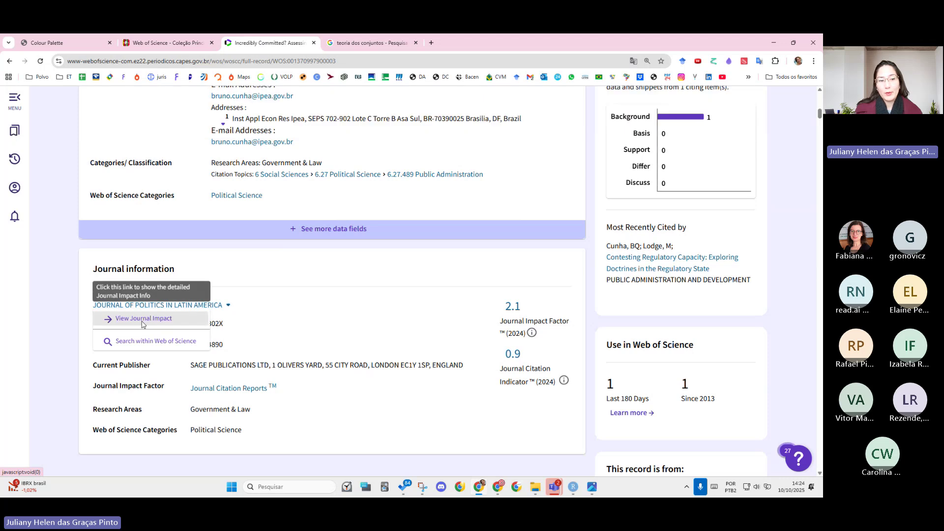
left_click(142, 323)
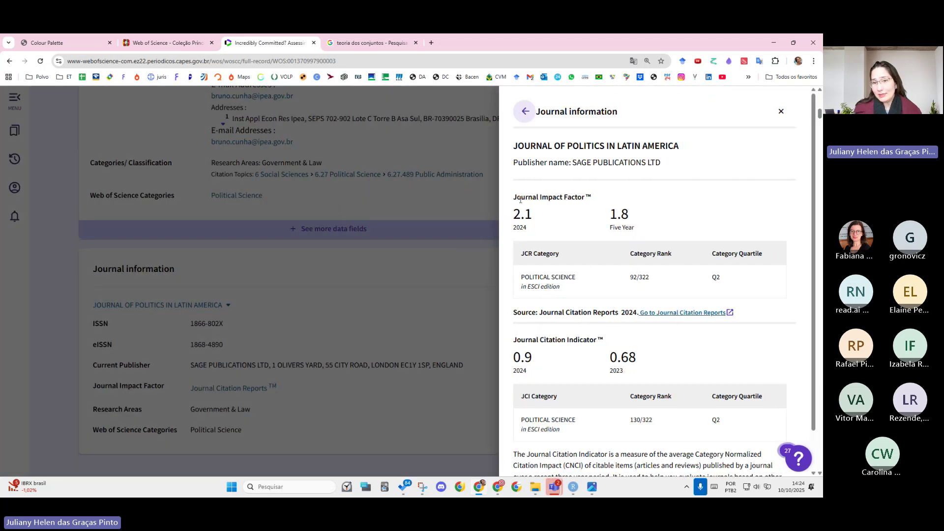
left_click_drag(522, 199, 541, 199)
scroll(558, 307, "down", 1)
left_click_drag(553, 297, 603, 296)
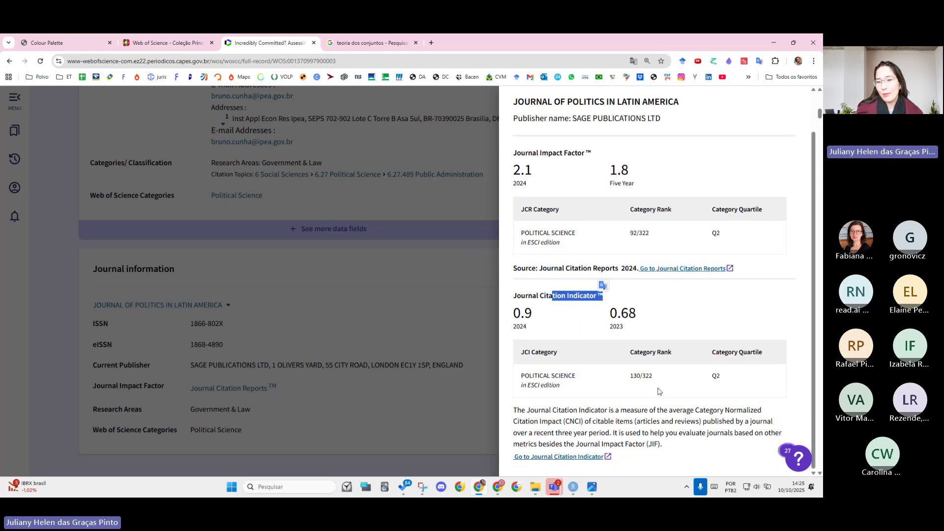
left_click_drag(659, 392, 615, 376)
left_click(721, 378)
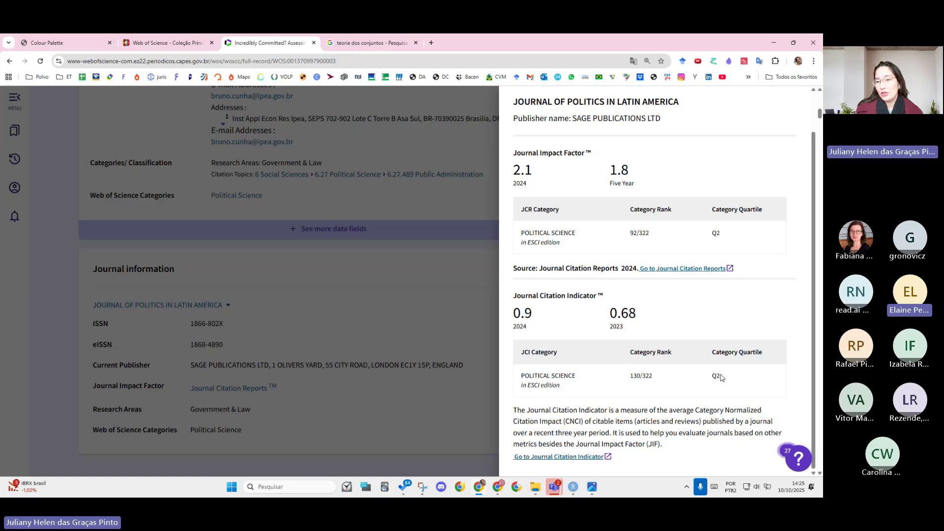
- Open the journal's profile in Journal Citation Reports and review its Journal Impact Factor trend and contributing items
left_click(697, 270)
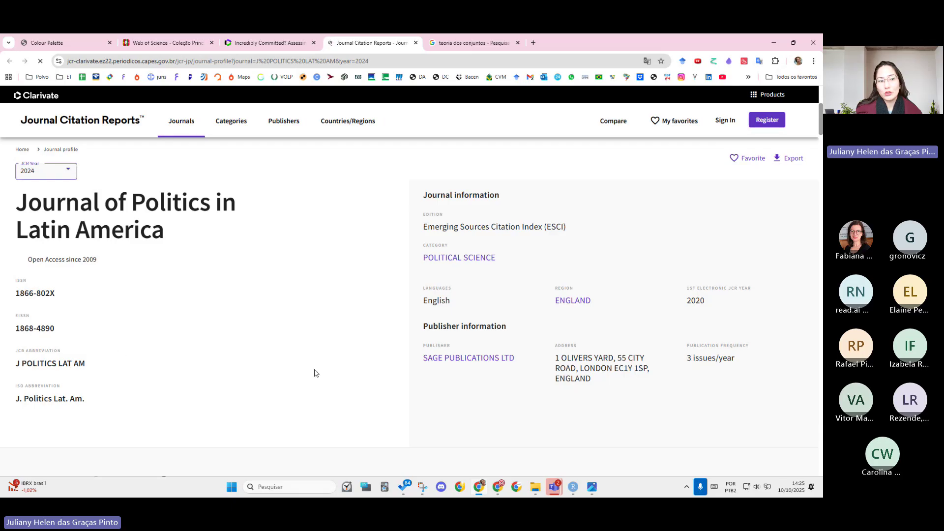
scroll(472, 344, "down", 8)
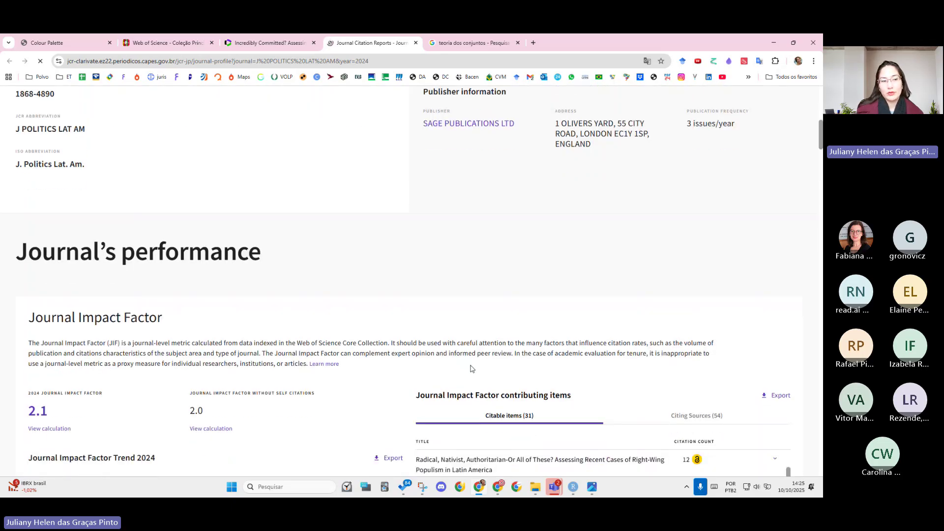
scroll(209, 344, "down", 3)
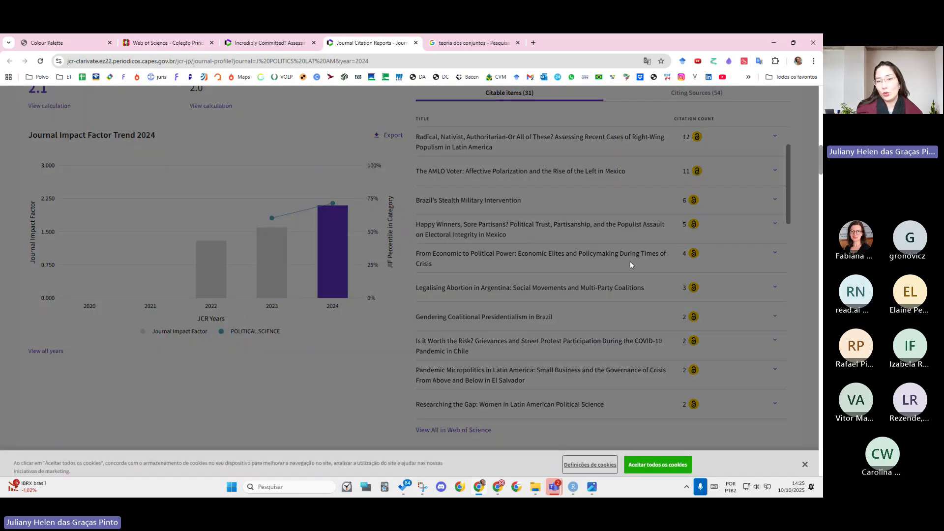
- Return to the article's full record, close the journal impact details, and review its cited references chart and list
left_click(265, 39)
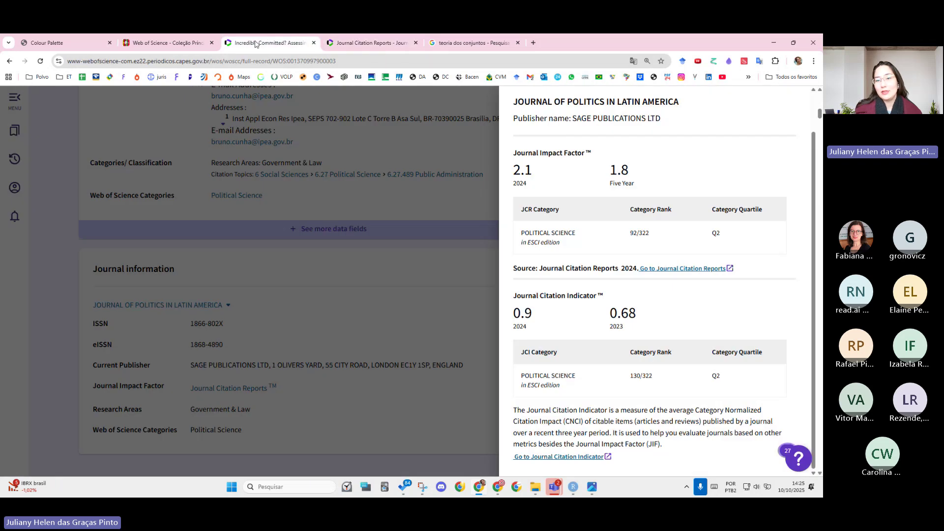
left_click(407, 181)
scroll(441, 313, "down", 12)
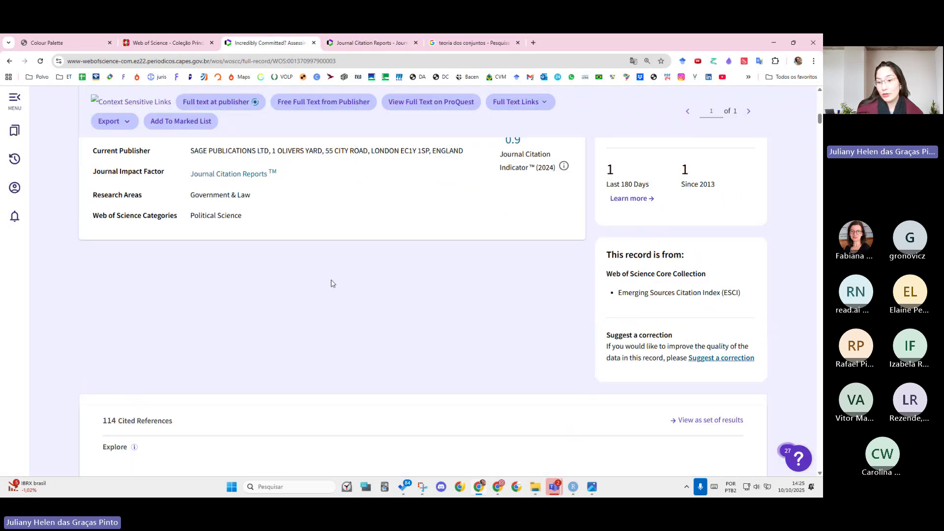
scroll(280, 306, "up", 4)
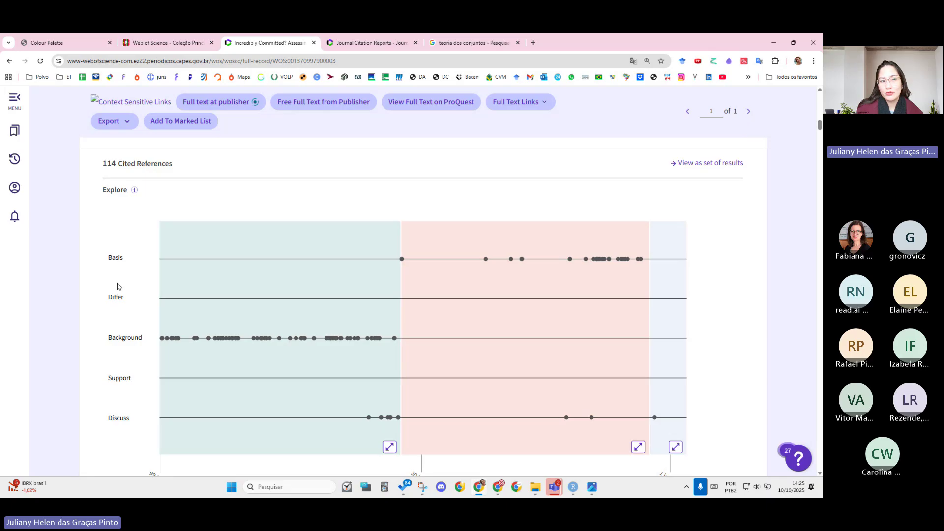
scroll(99, 280, "down", 6)
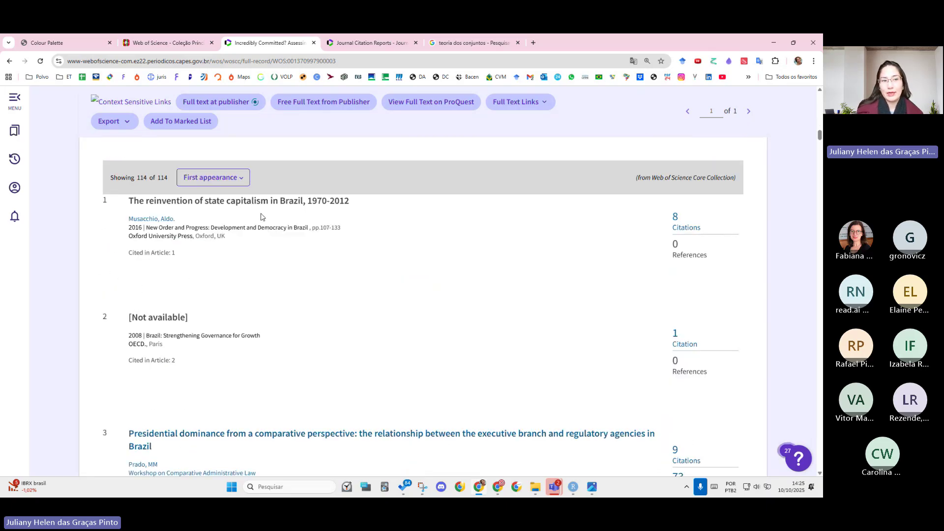
scroll(271, 236, "down", 12)
scroll(269, 298, "down", 20)
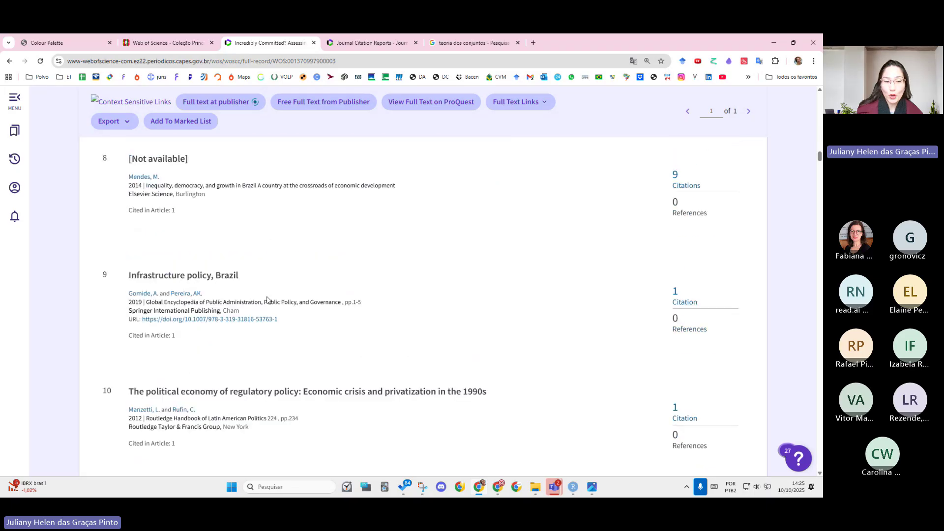
scroll(94, 302, "down", 5)
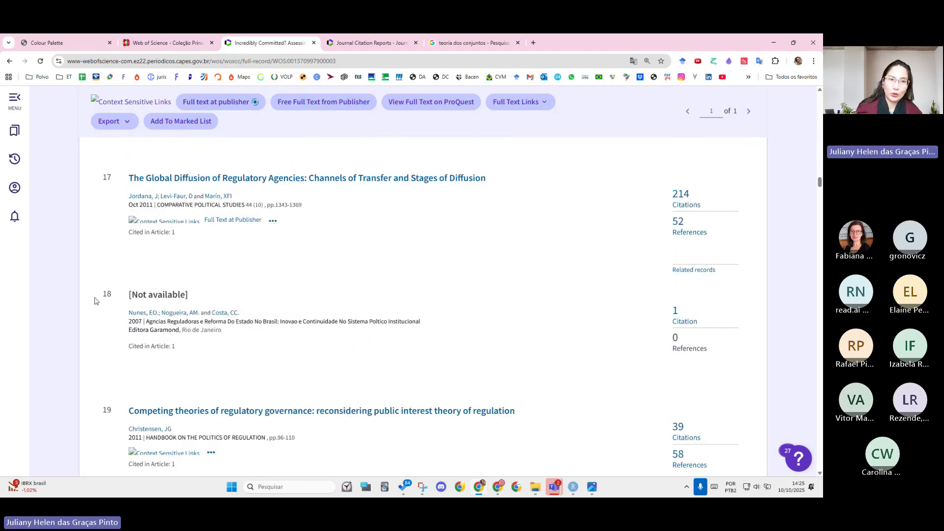
- Return to the fielded search form and copy the quoted TS query on line 47 of the R script in RStudio
left_click(9, 61)
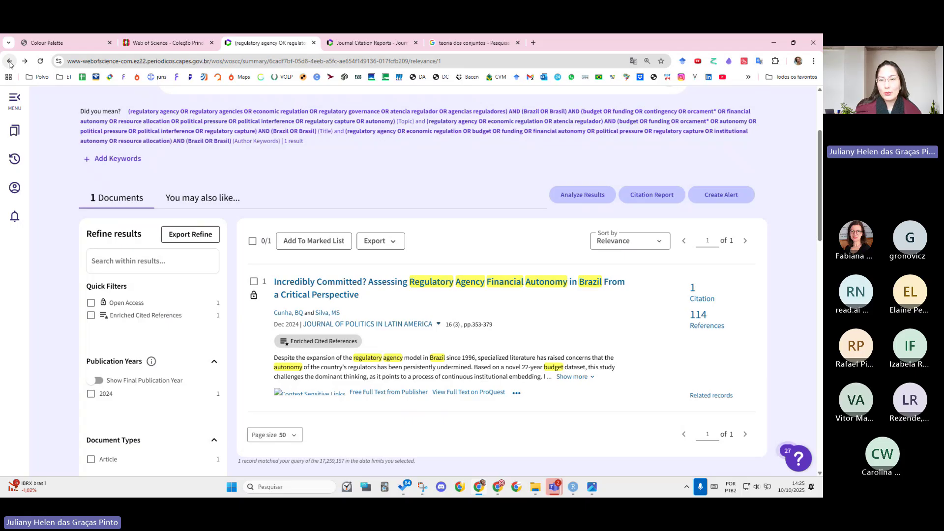
left_click(9, 62)
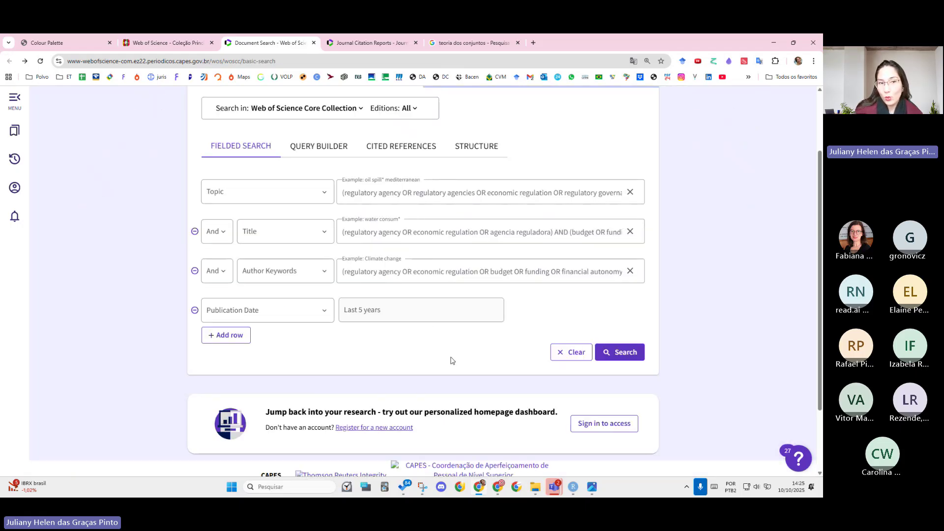
key("alt+Tab")
scroll(138, 116, "down", 3)
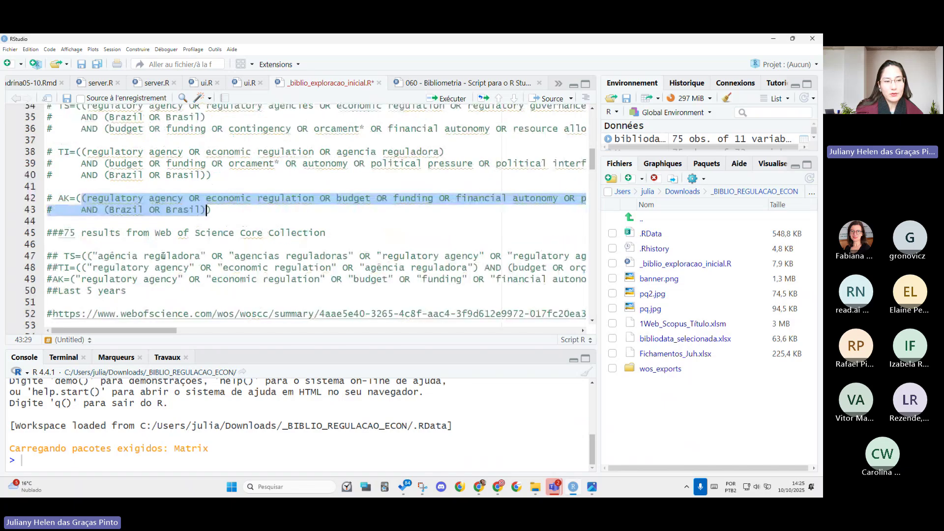
left_click(184, 241)
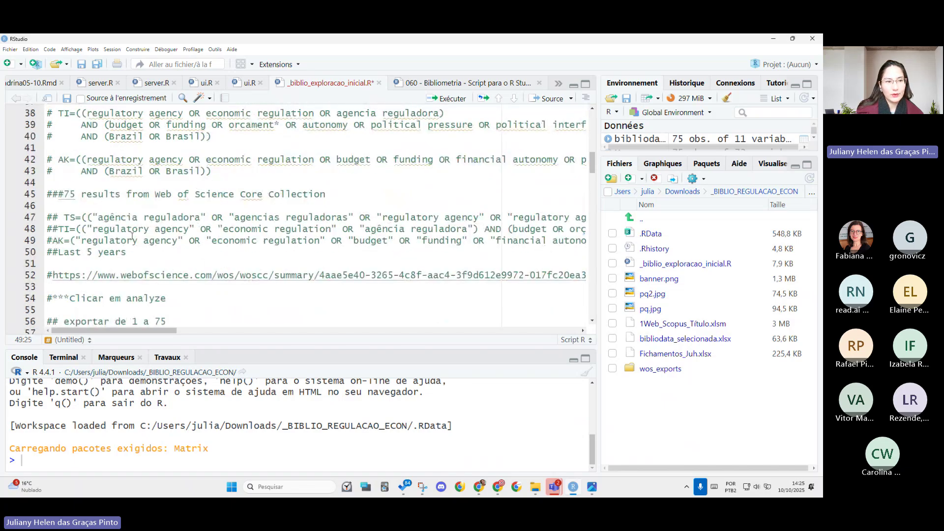
scroll(133, 245, "up", 2)
scroll(134, 262, "down", 2)
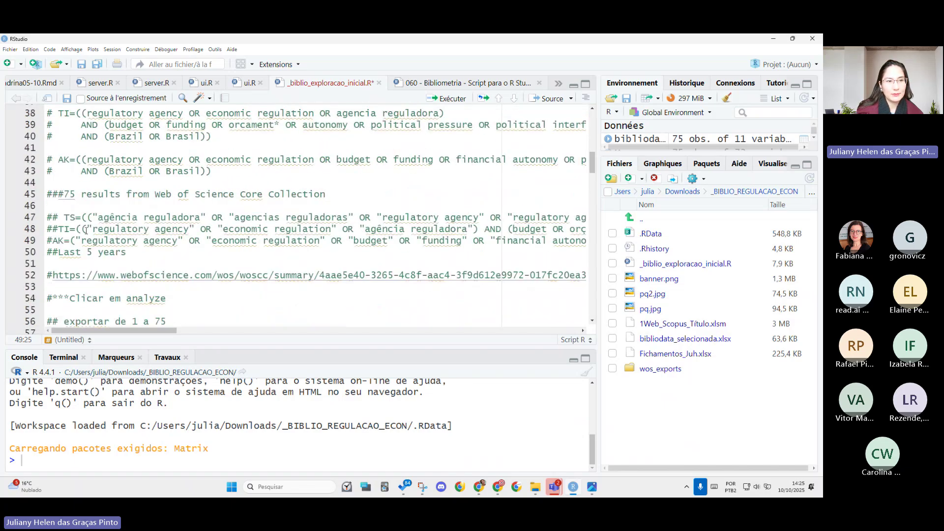
mouse_move(83, 217)
left_mouse_down()
mouse_move(633, 219)
mouse_move(72, 228)
mouse_move(88, 218)
left_mouse_up()
key("ctrl+c")
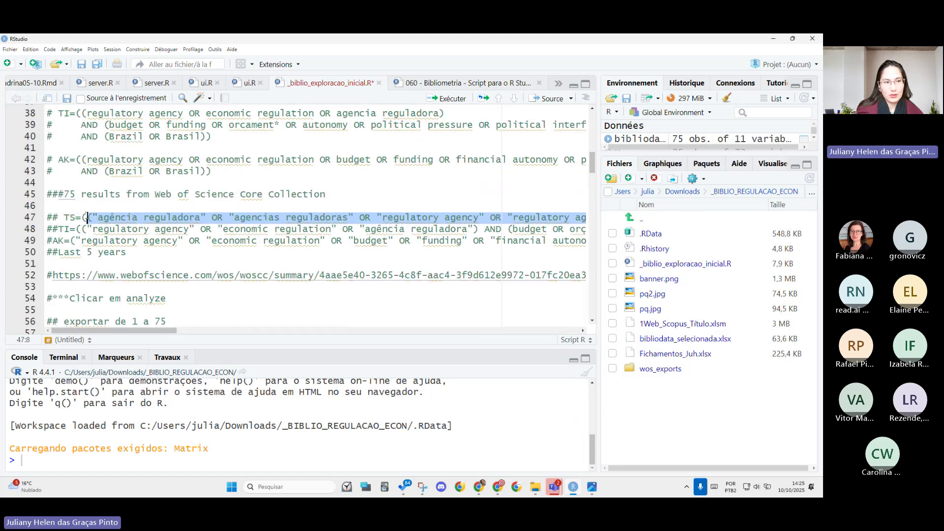
- Back in the browser, replace the Topic query with the copied TS query using quoted terms
key("alt+Tab")
left_click(390, 194)
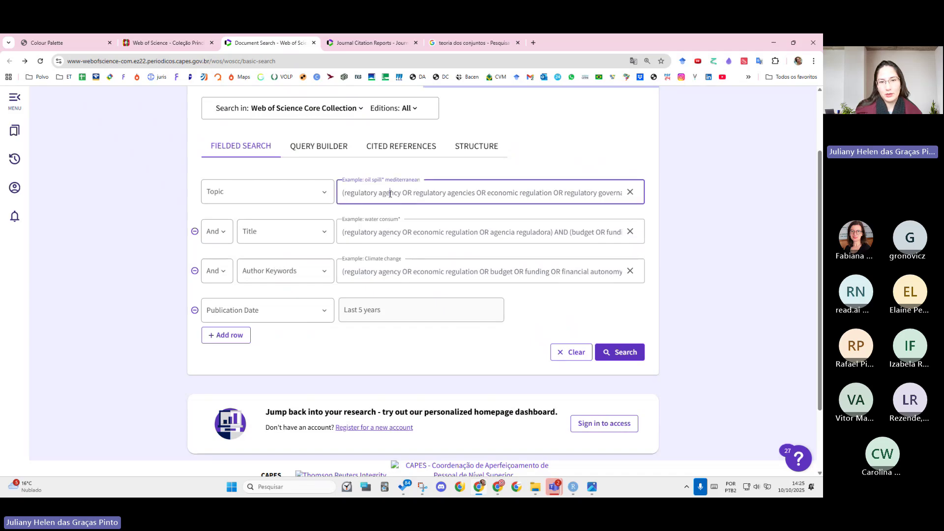
key("ctrl+a")
key("ctrl+v")
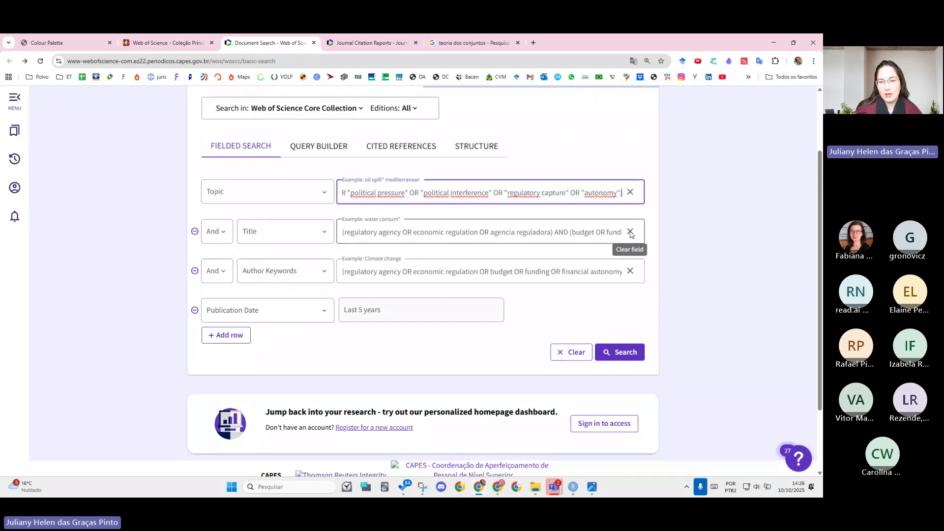
- Remove the Title and Author Keywords rows and run the search with only the Topic query and the last 5 years
left_click(630, 231)
left_click(195, 232)
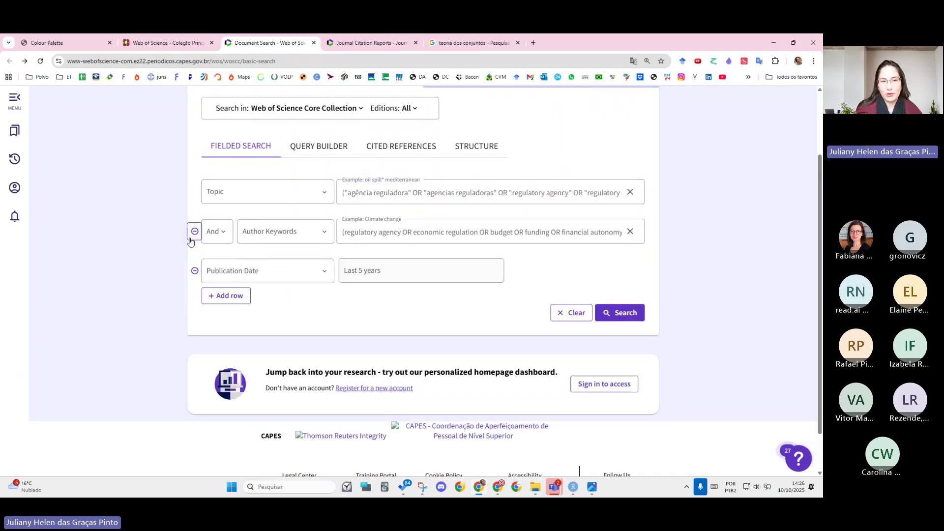
left_click(192, 236)
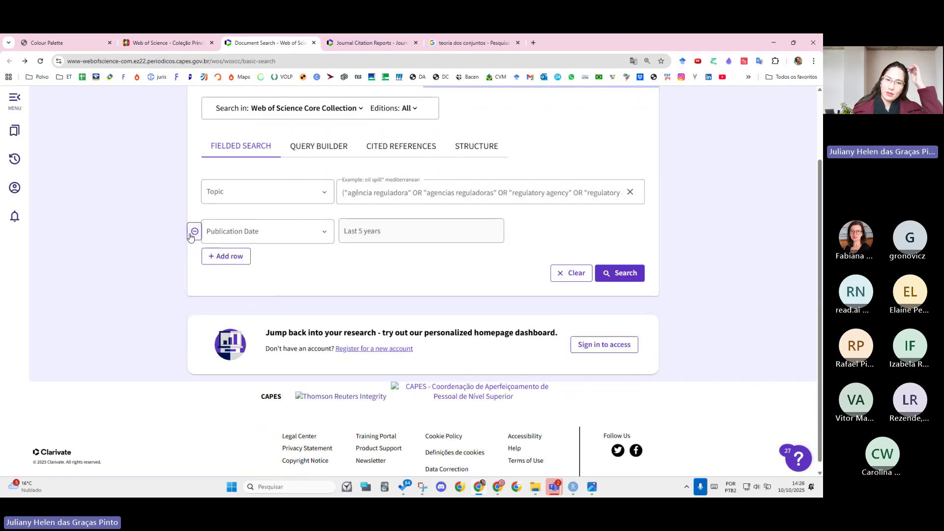
left_click(631, 283)
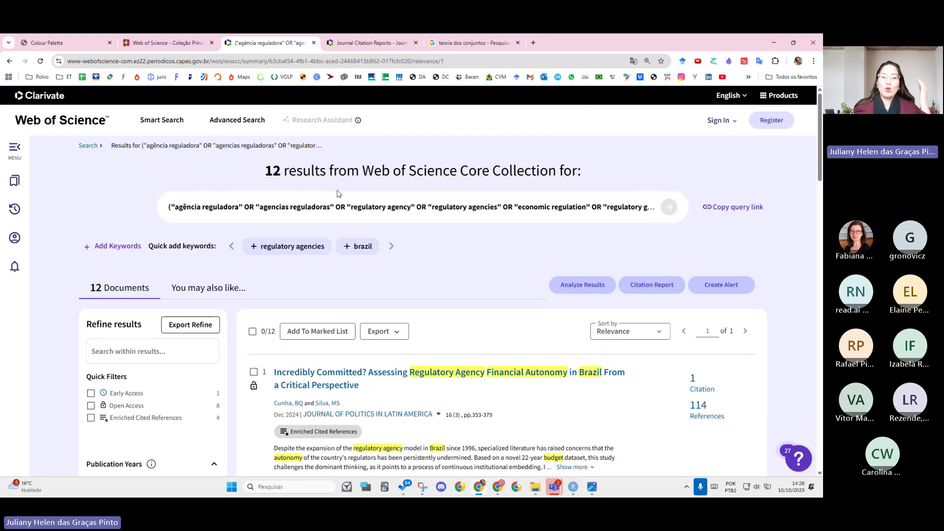
- Examine the Topic search results, including the listed articles, their citations and the available refinement filters
scroll(374, 196, "down", 3)
scroll(502, 178, "down", 4)
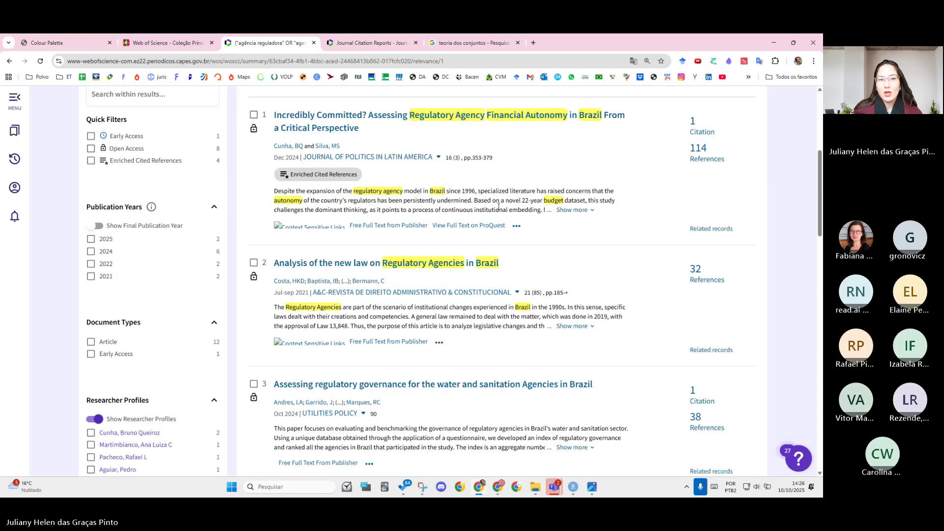
scroll(662, 270, "up", 4)
scroll(662, 270, "down", 6)
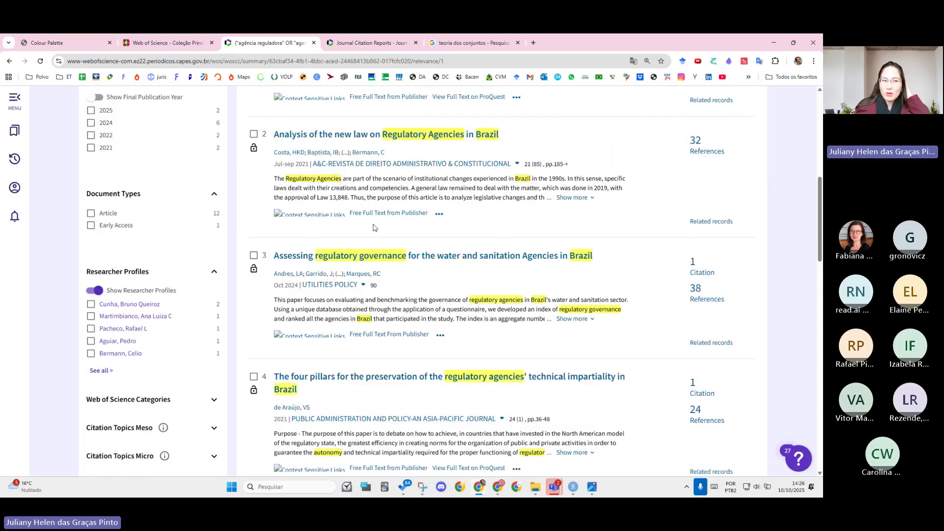
scroll(151, 236, "up", 2)
scroll(122, 208, "up", 2)
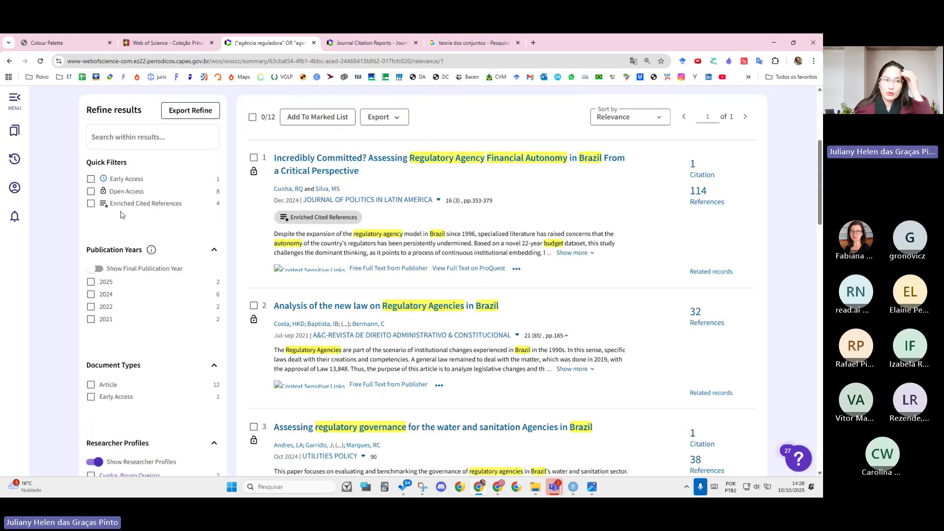
scroll(133, 315, "down", 9)
scroll(149, 284, "down", 1)
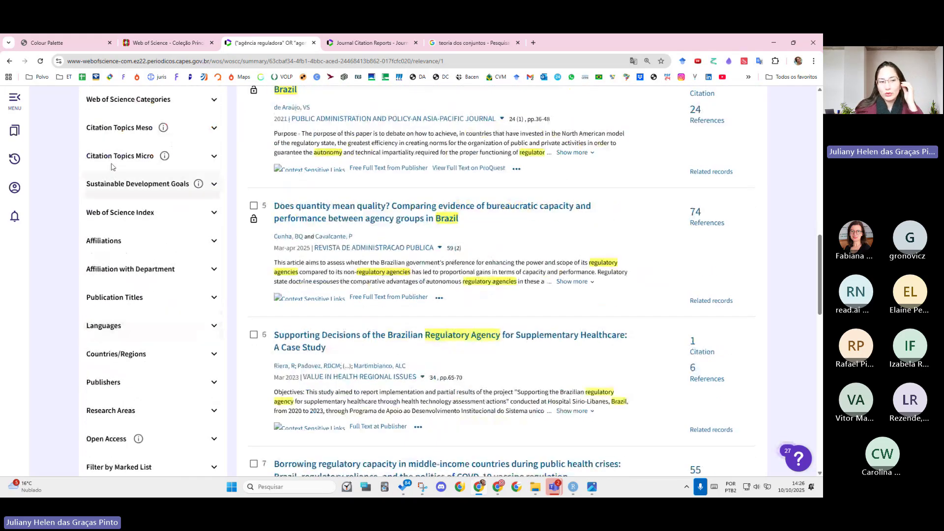
scroll(135, 416, "down", 4)
scroll(135, 416, "down", 4)
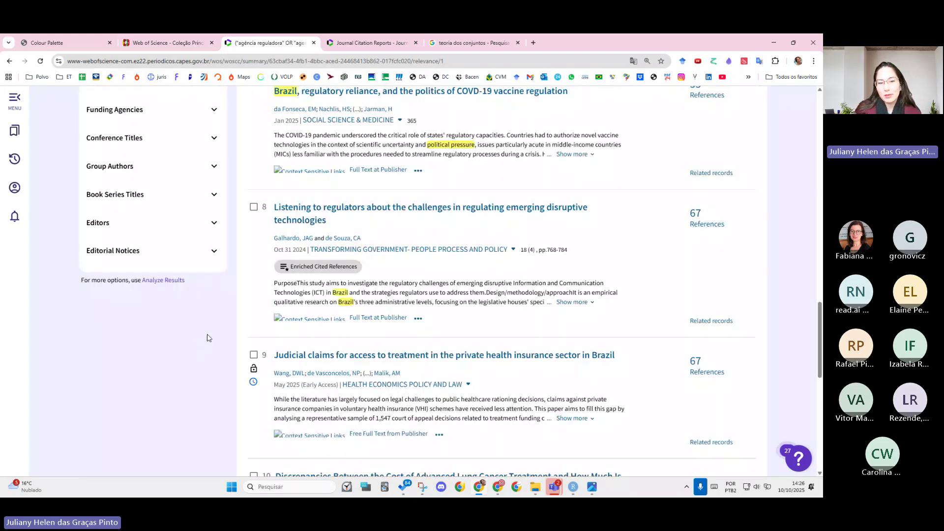
scroll(638, 344, "up", 17)
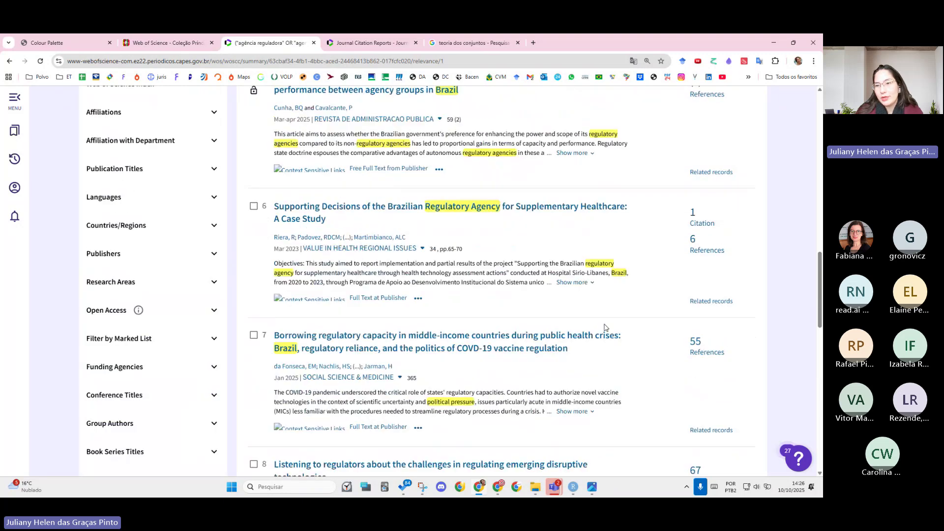
scroll(638, 339, "up", 4)
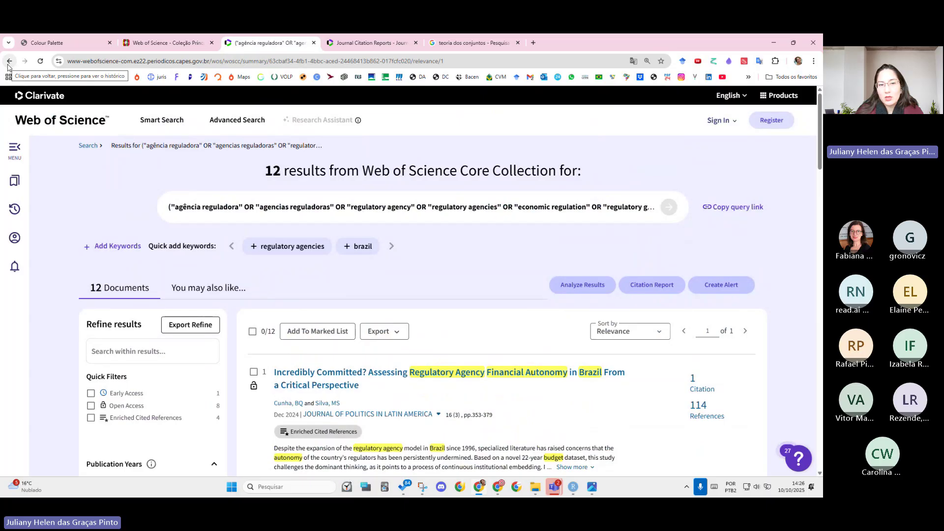
- Return to the search form and copy the quoted TI query on line 48 of the R script in RStudio
left_click(8, 61)
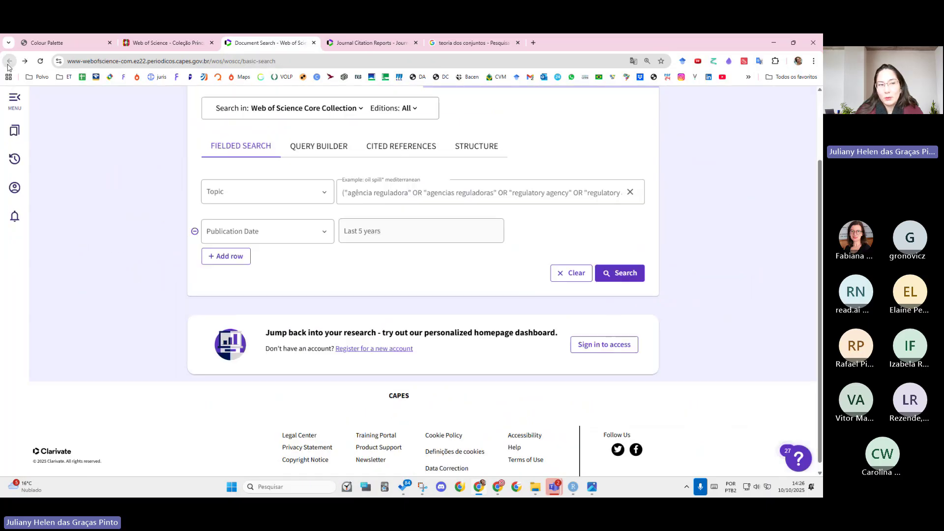
key("alt+Tab")
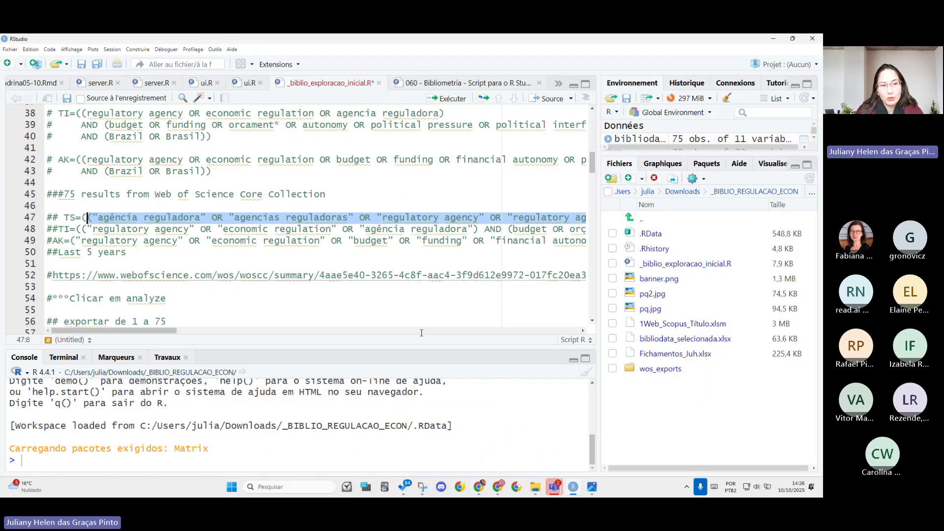
key("alt+Tab")
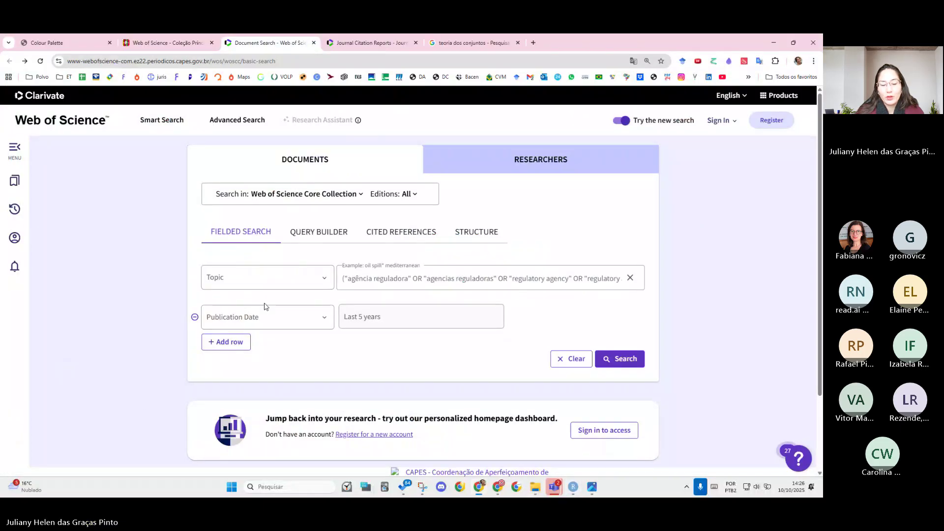
key("alt+Tab")
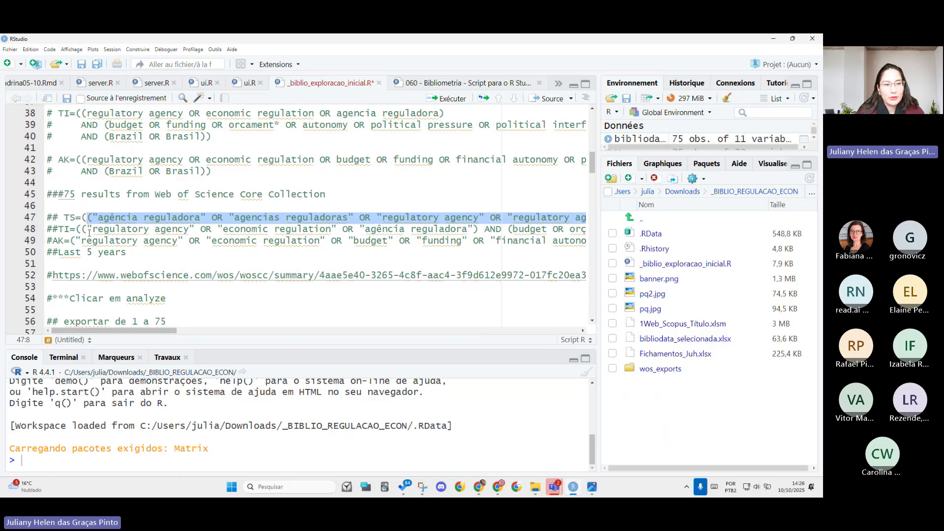
left_click_drag(88, 229, 559, 231)
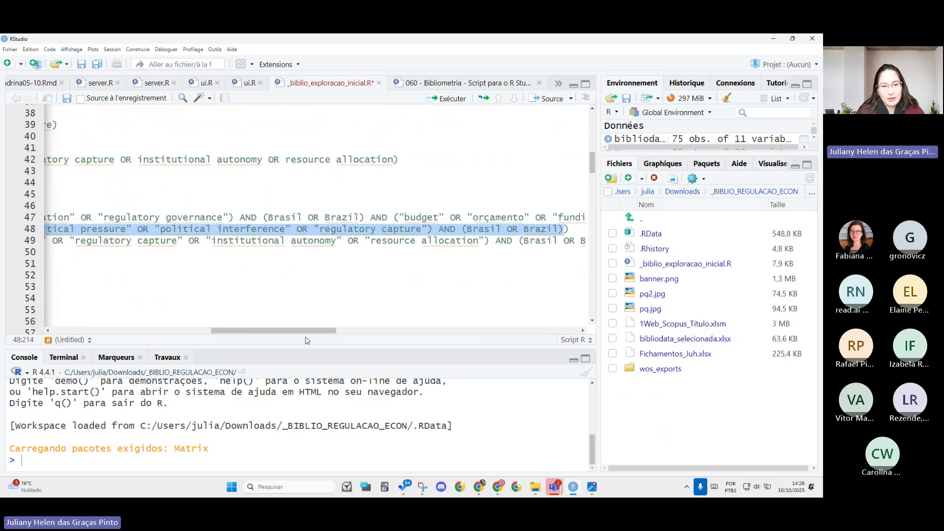
- Add a search row in the browser form with the Or operator and Title field, and paste the copied TI query into it
key("alt+Tab")
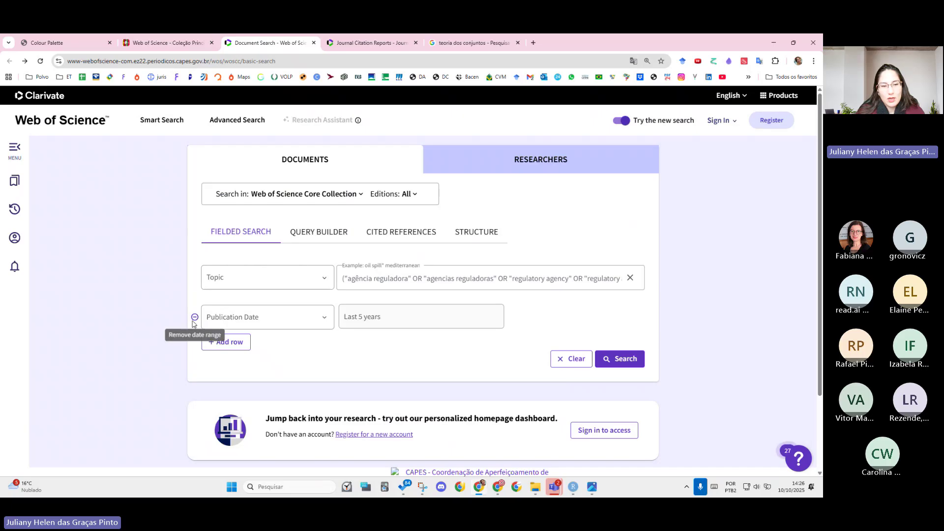
left_click(226, 343)
left_click(215, 319)
left_click(213, 333)
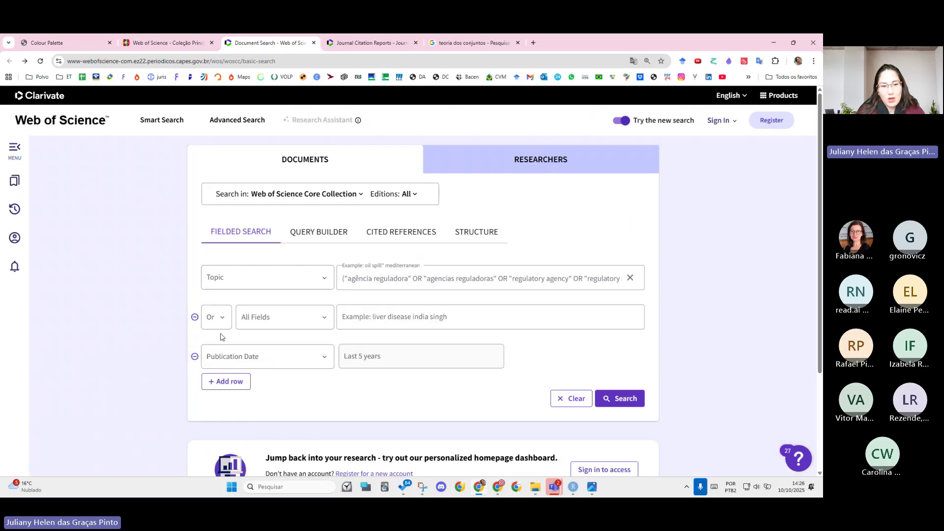
left_click(375, 315)
left_click(282, 319)
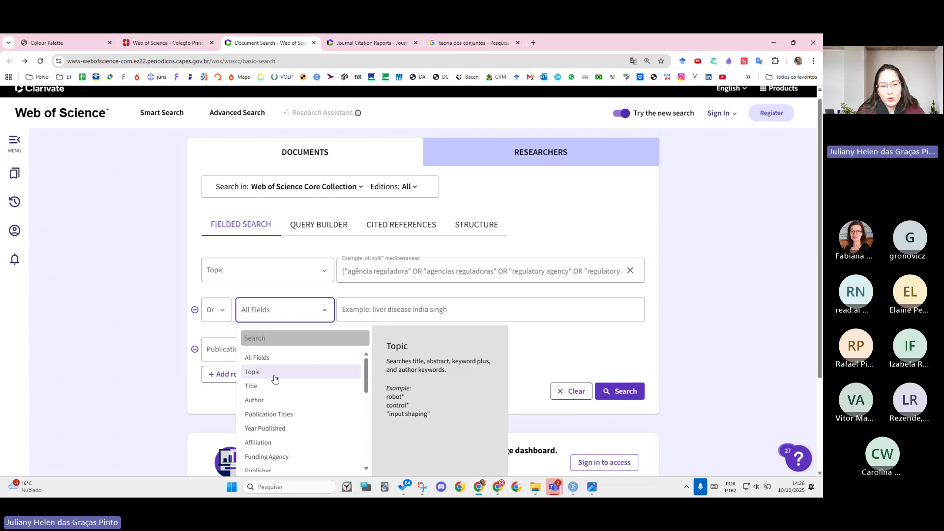
left_click(295, 385)
left_click(363, 310)
key("ctrl+v")
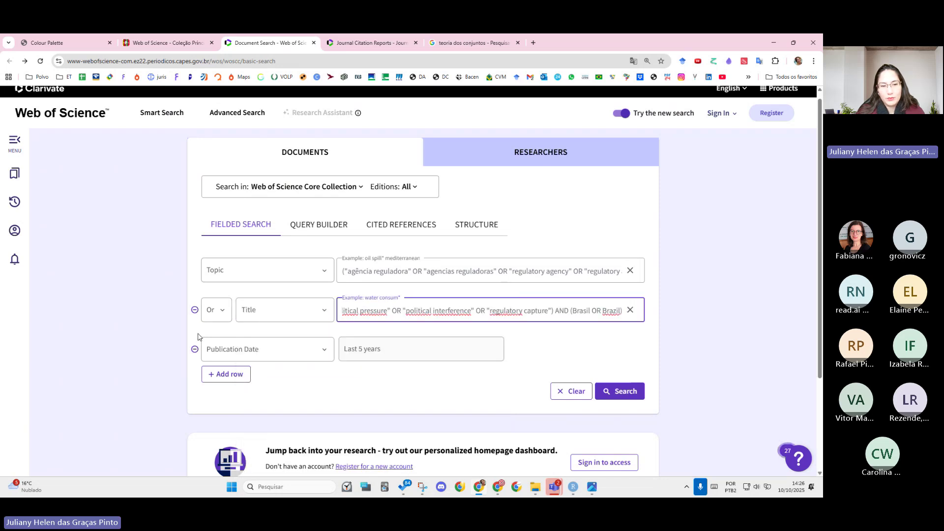
- Add another search row with the Or operator and copy the quoted AK query on line 49 of the R script in RStudio
left_click(223, 375)
left_click(213, 354)
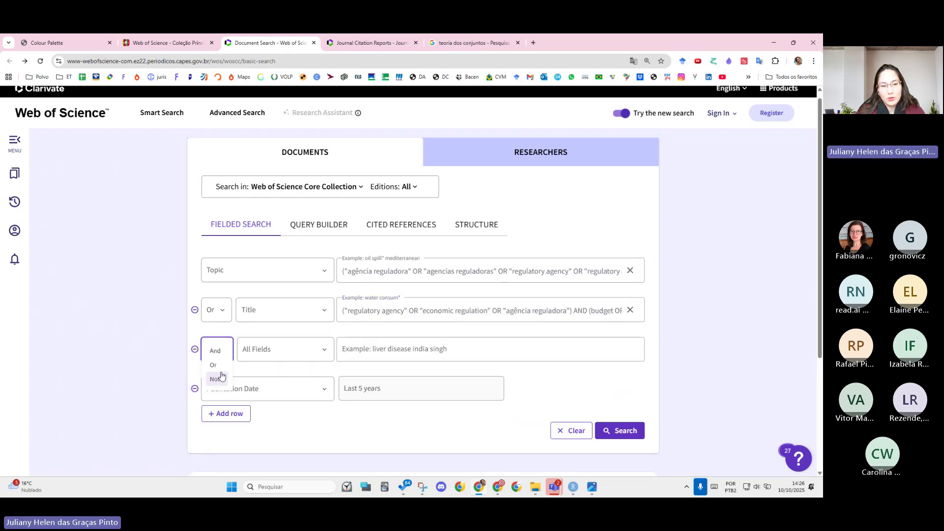
left_click(212, 376)
key("alt+Tab")
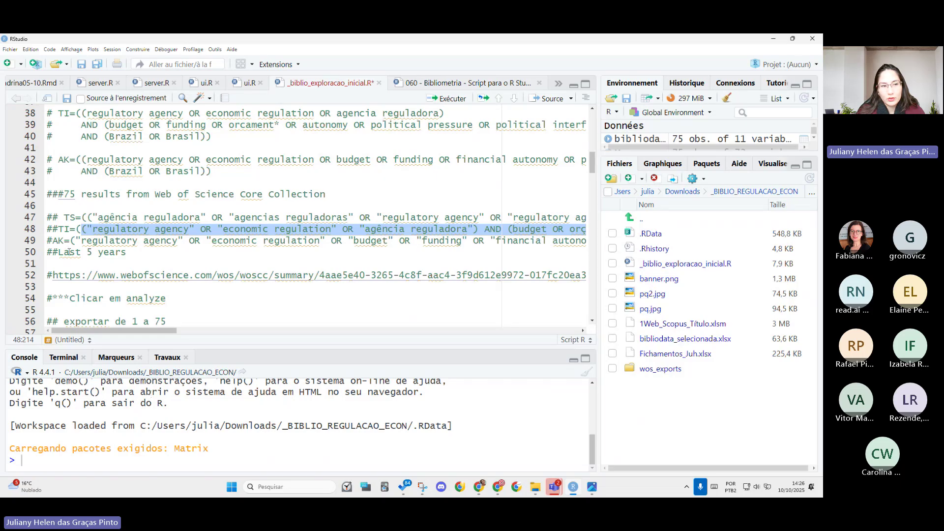
left_click_drag(75, 240, 566, 241)
key("alt+Tab")
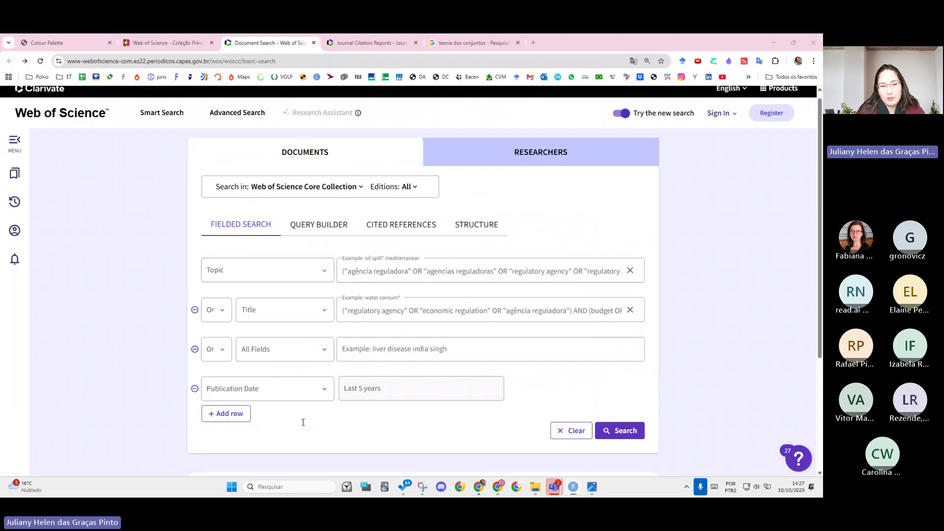
- Set the new row's field to Keyword Plus in the browser form and paste the copied AK query into it
left_click(394, 350)
left_click(278, 354)
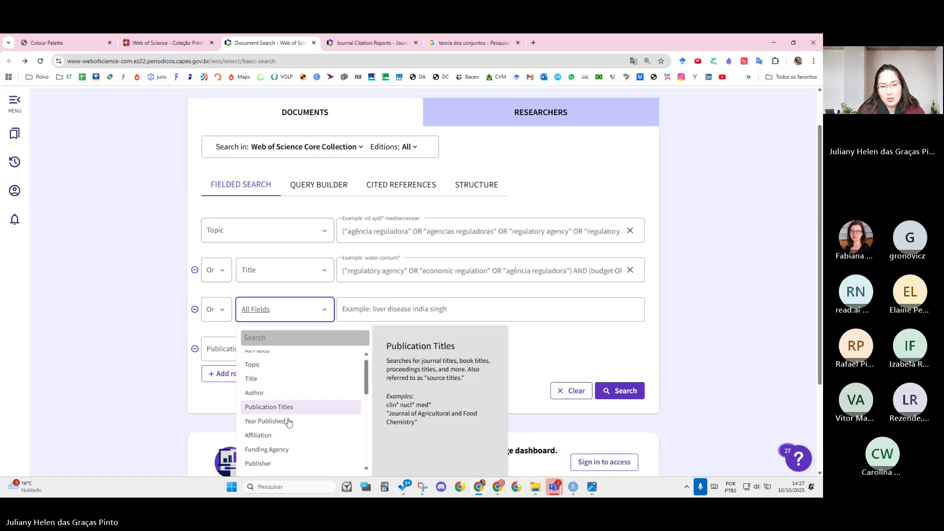
scroll(295, 428, "down", 8)
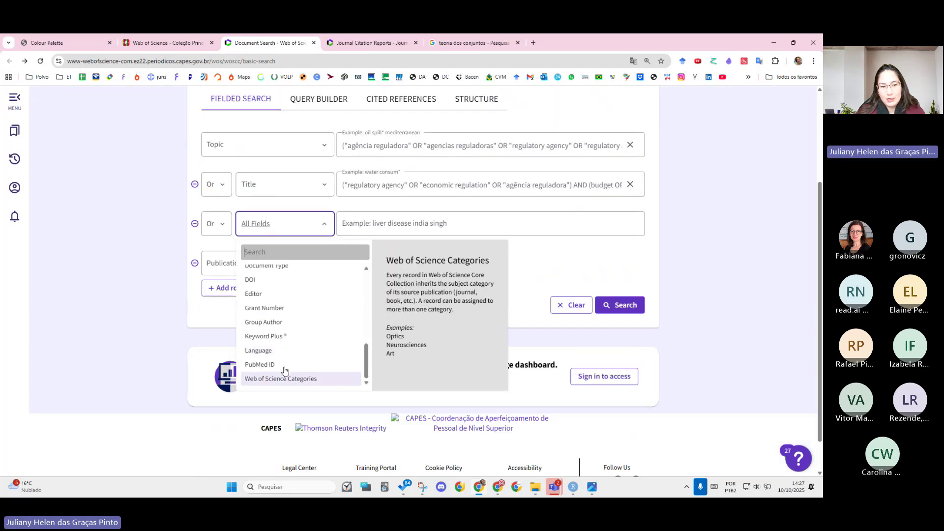
left_click(284, 336)
left_click(399, 226)
key("ctrl+v")
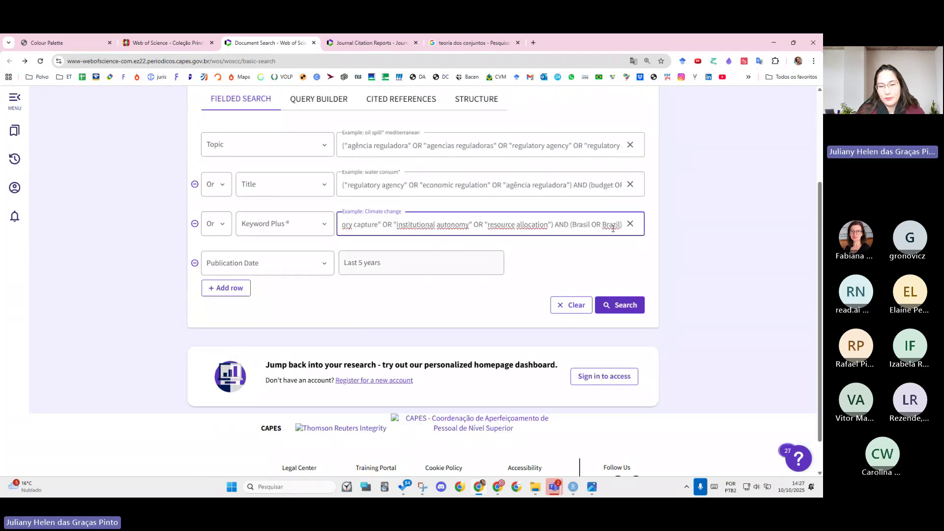
- Run the combined search, check the start and end of the Keyword Plus query for misplaced parentheses, and run the search again
key("ctrl+a")
left_click(621, 309)
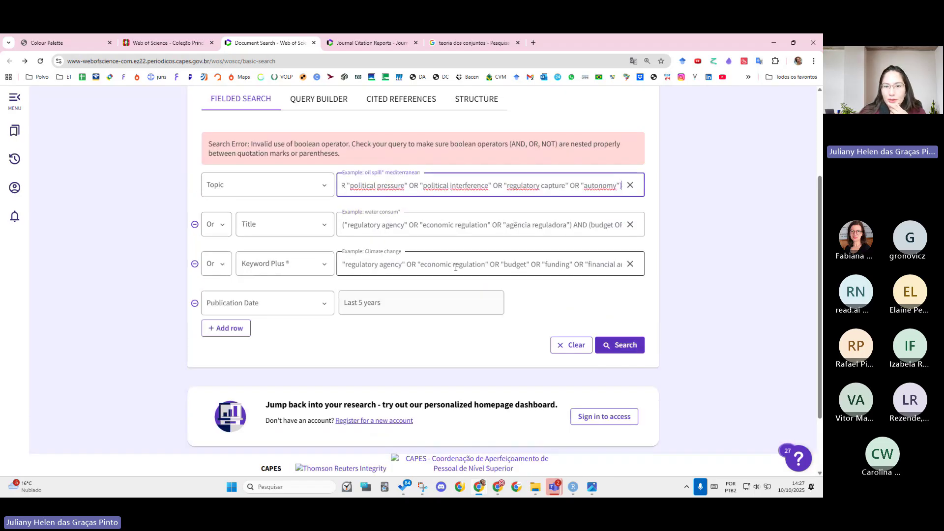
left_click_drag(399, 264, 284, 273)
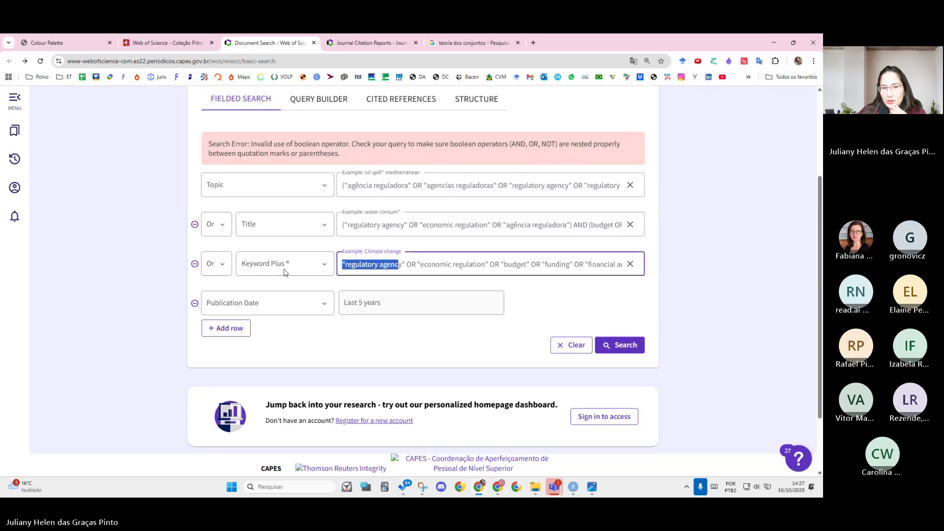
left_click(360, 265)
key("End")
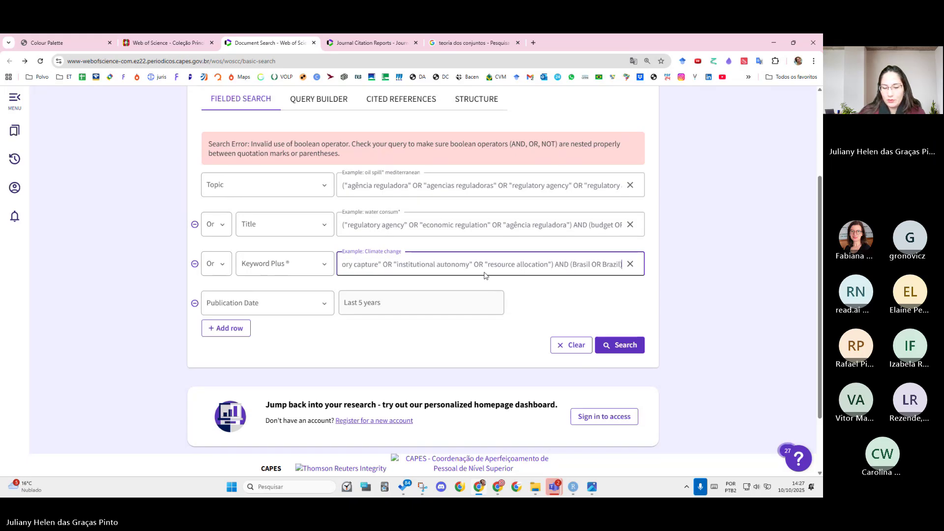
left_click(635, 344)
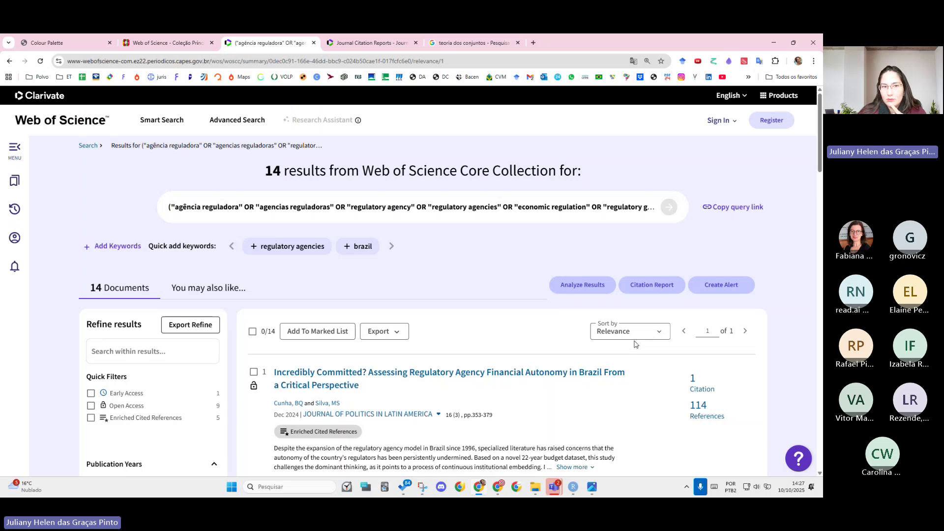
- Compare the combined search results with the results note on line 45 and the queries around it in the R script in RStudio
scroll(511, 229, "down", 3)
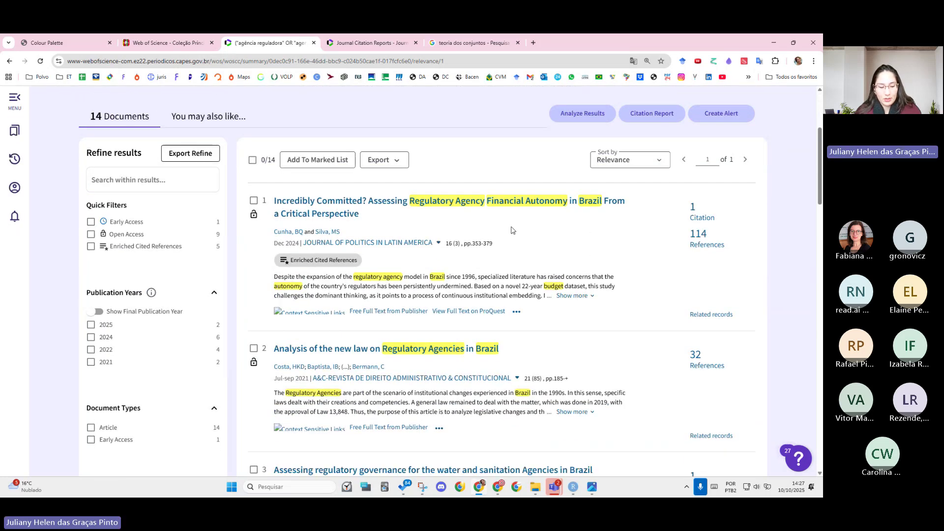
key("alt+Tab")
left_click_drag(241, 332, 68, 332)
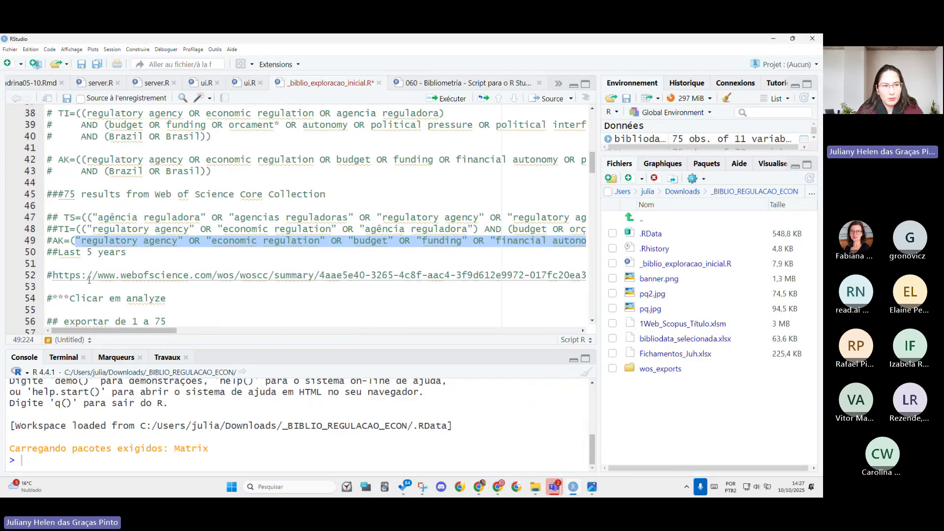
scroll(95, 245, "up", 2)
left_click_drag(69, 233, 298, 233)
scroll(438, 230, "up", 4)
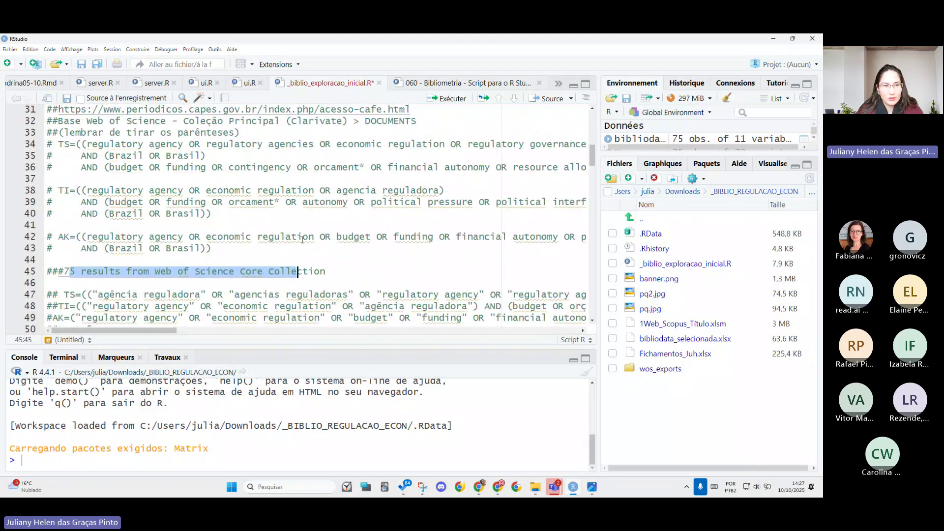
scroll(437, 229, "down", 6)
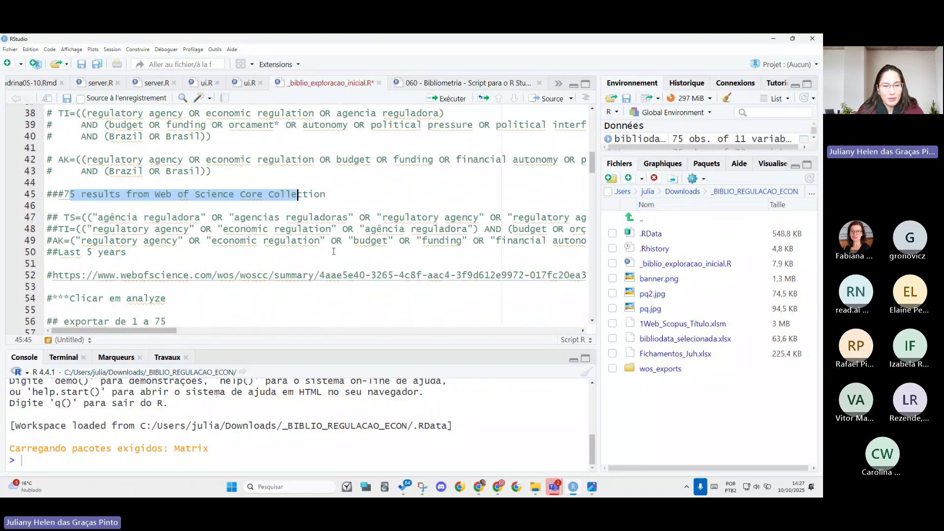
- Return to the browser and examine the combined search results, including the listed articles, their highlighted terms and the refinement filters
key("alt+Tab")
scroll(333, 254, "up", 2)
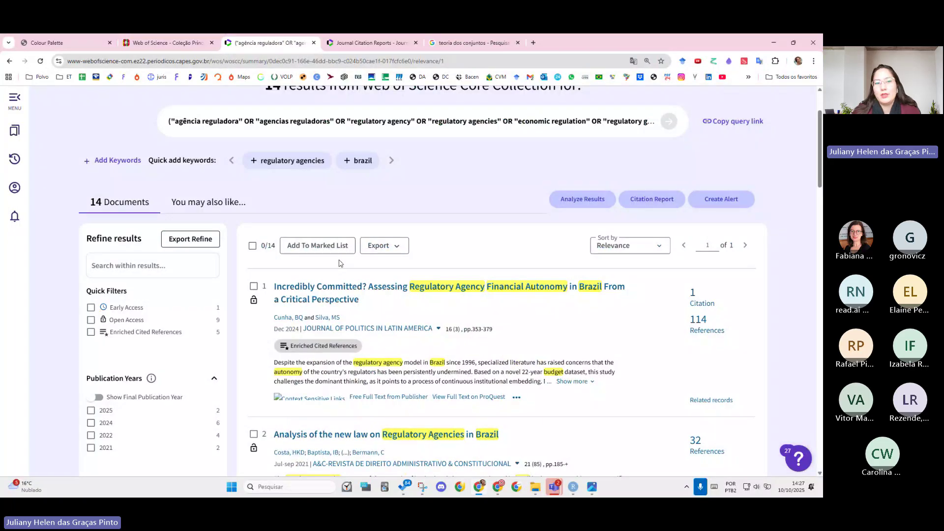
scroll(384, 216, "up", 1)
scroll(516, 246, "up", 1)
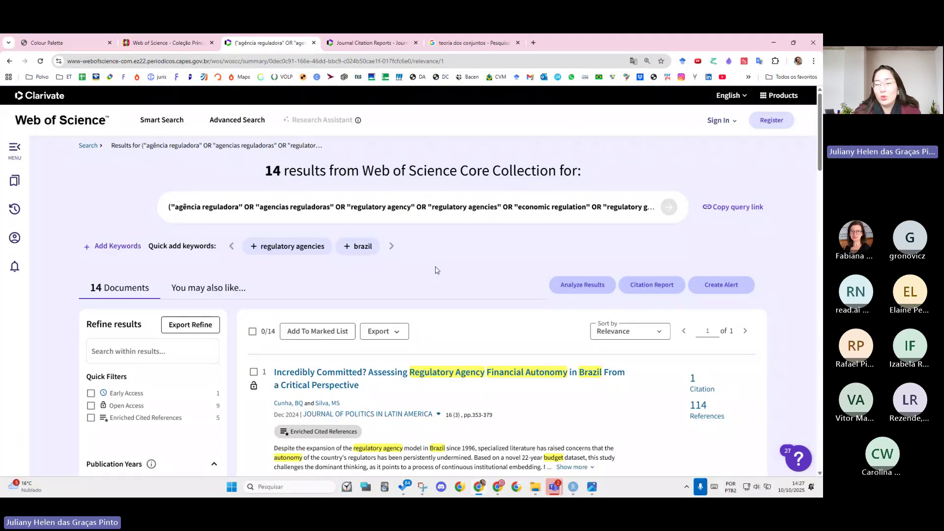
scroll(486, 248, "down", 1)
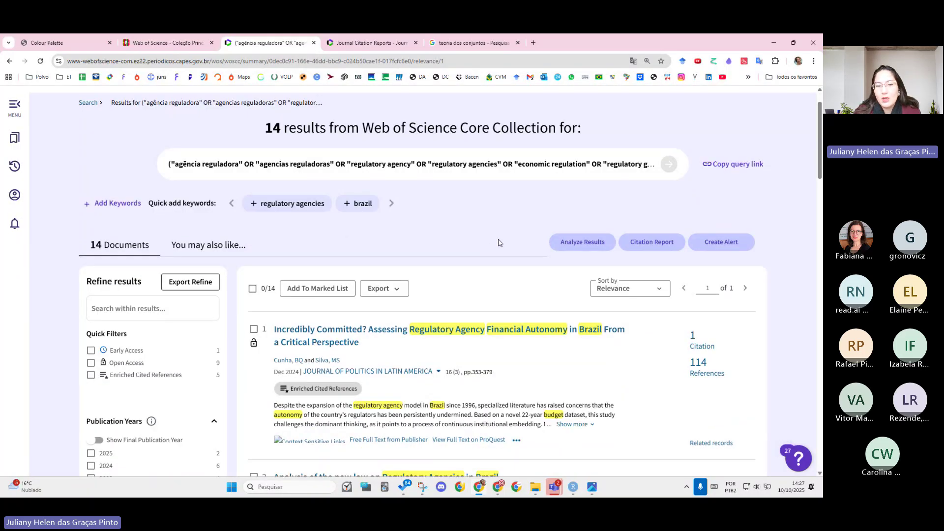
scroll(498, 243, "down", 1)
scroll(413, 365, "down", 2)
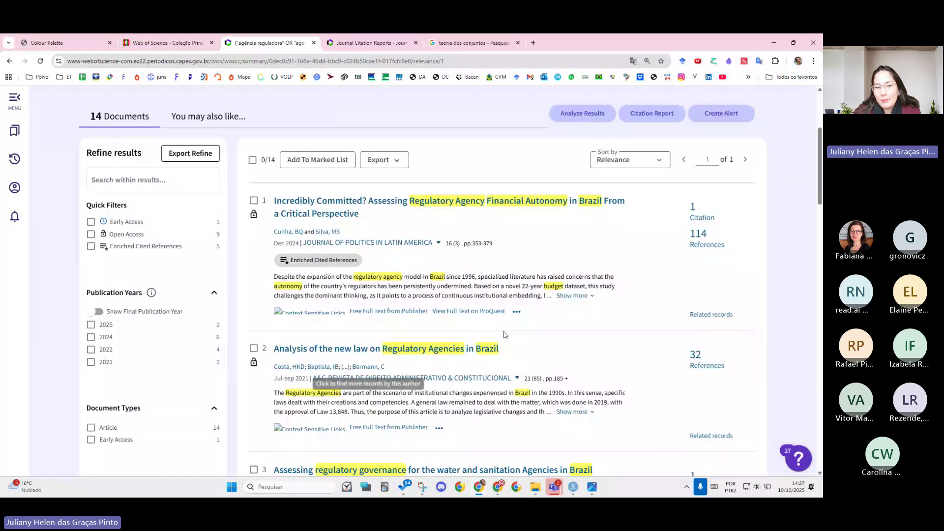
scroll(504, 335, "down", 4)
scroll(538, 384, "up", 8)
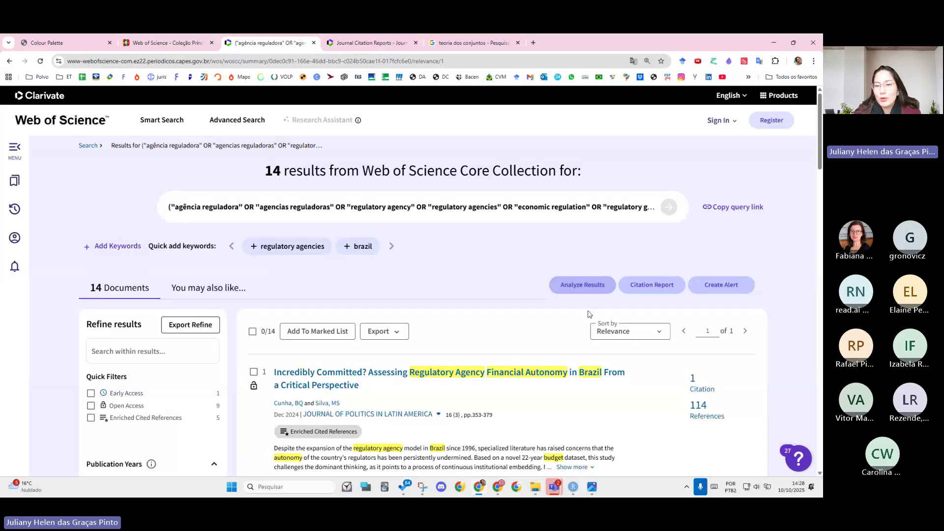
- Open the results analysis and examine the Web of Science Categories treemap and the category table with record counts
scroll(487, 290, "down", 2)
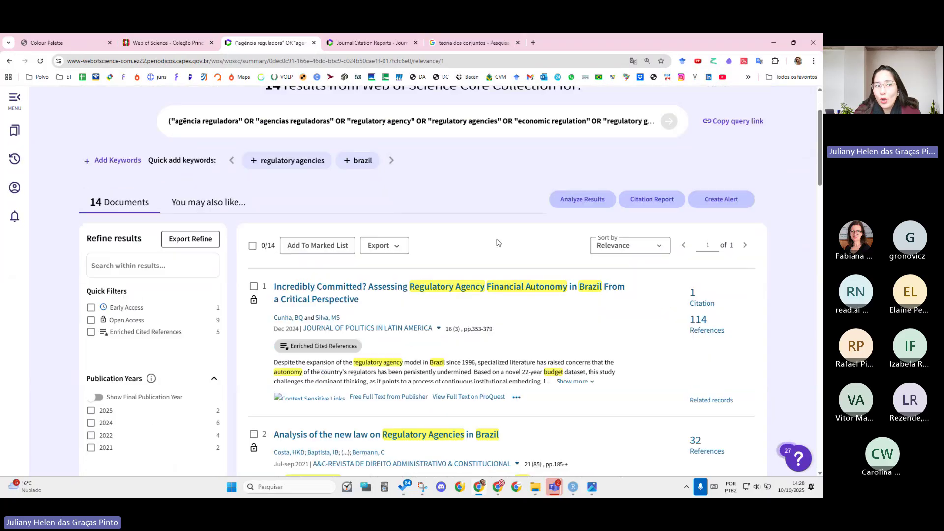
left_click(575, 202)
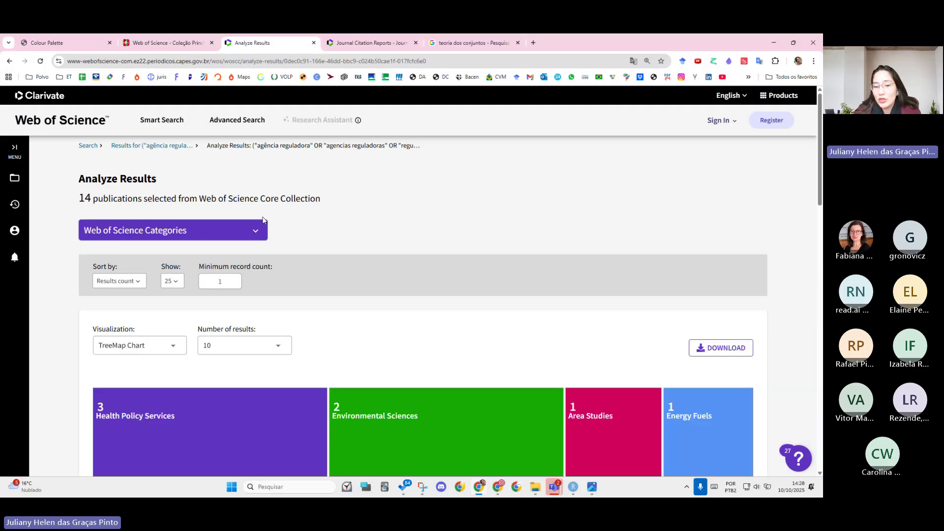
scroll(42, 222, "down", 4)
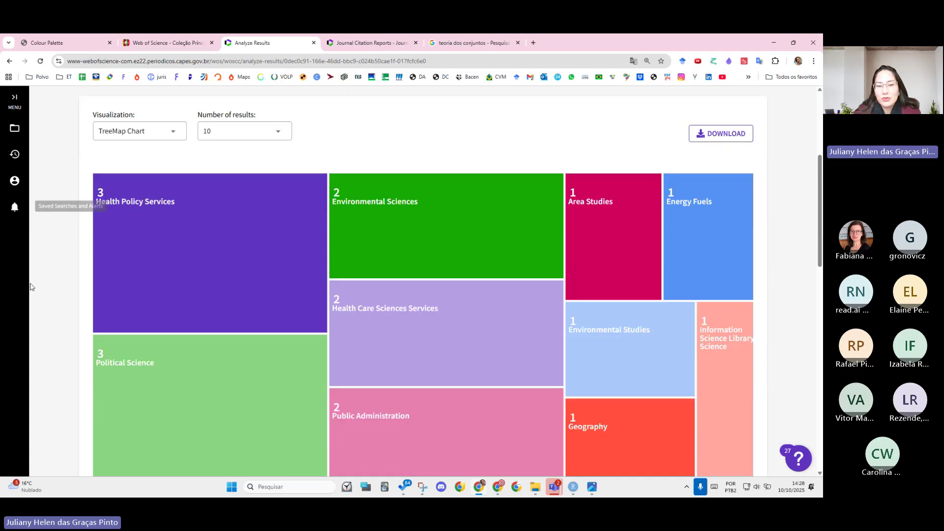
mouse_move(278, 241)
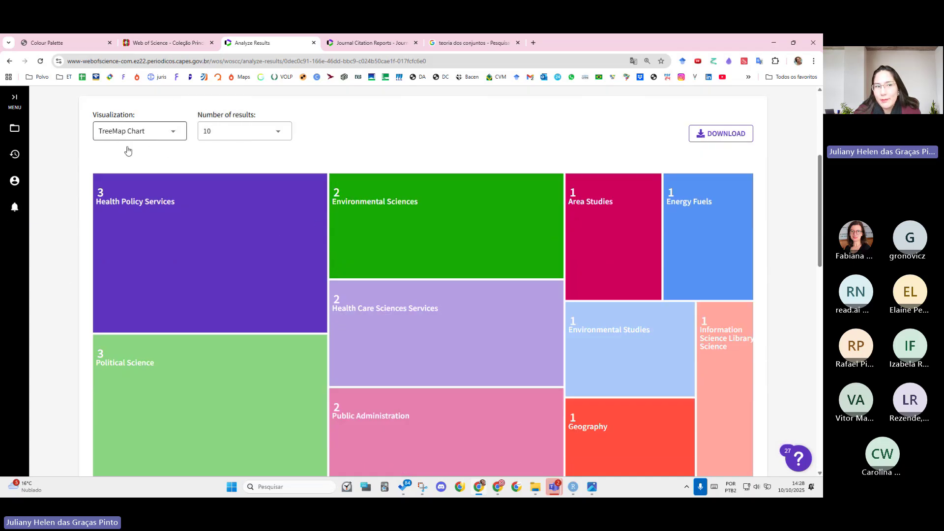
scroll(541, 221, "down", 2)
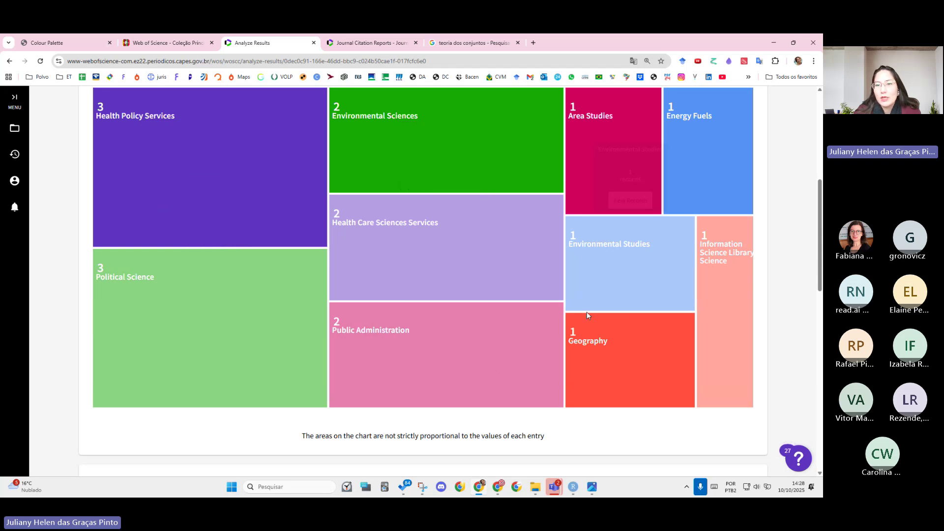
scroll(586, 312, "up", 1)
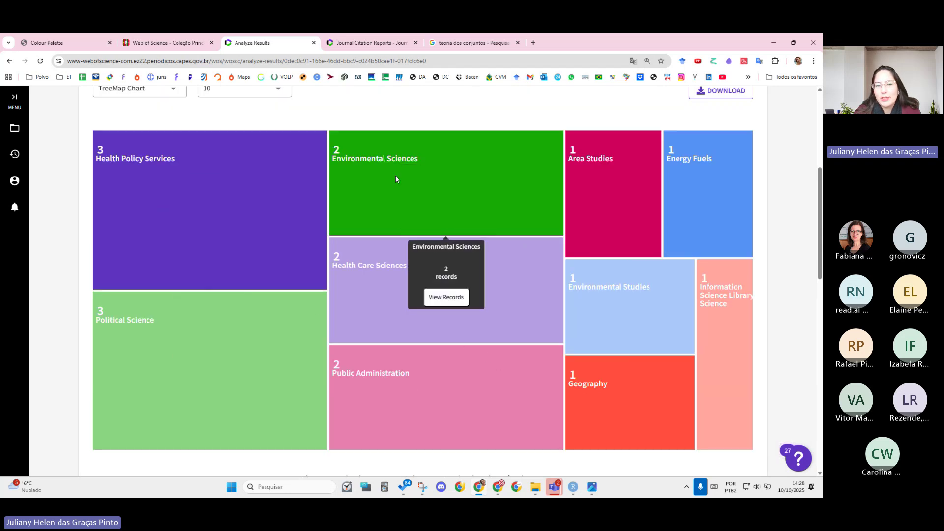
scroll(493, 252, "down", 7)
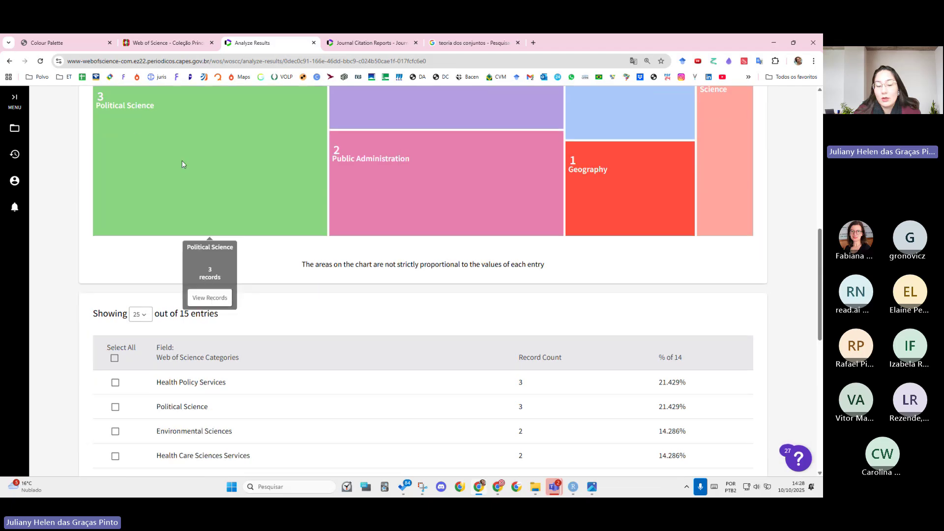
scroll(434, 263, "up", 7)
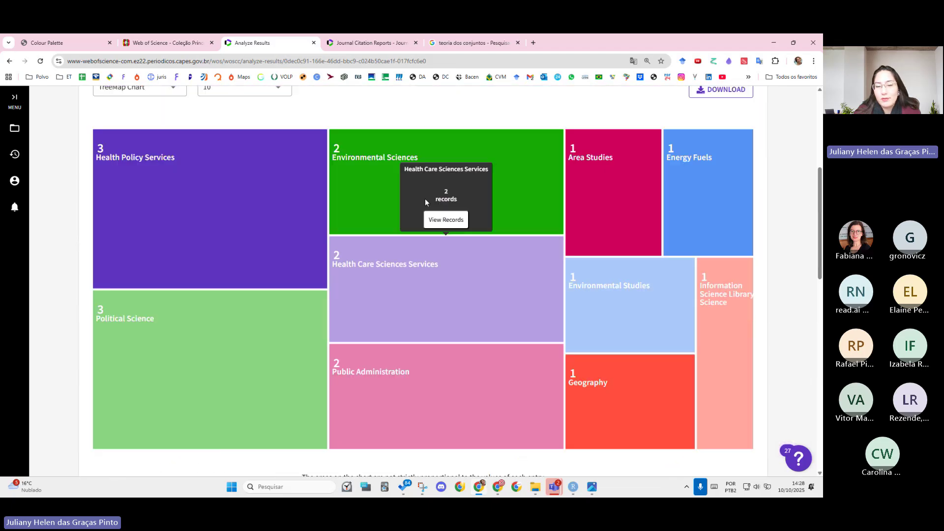
scroll(412, 210, "down", 8)
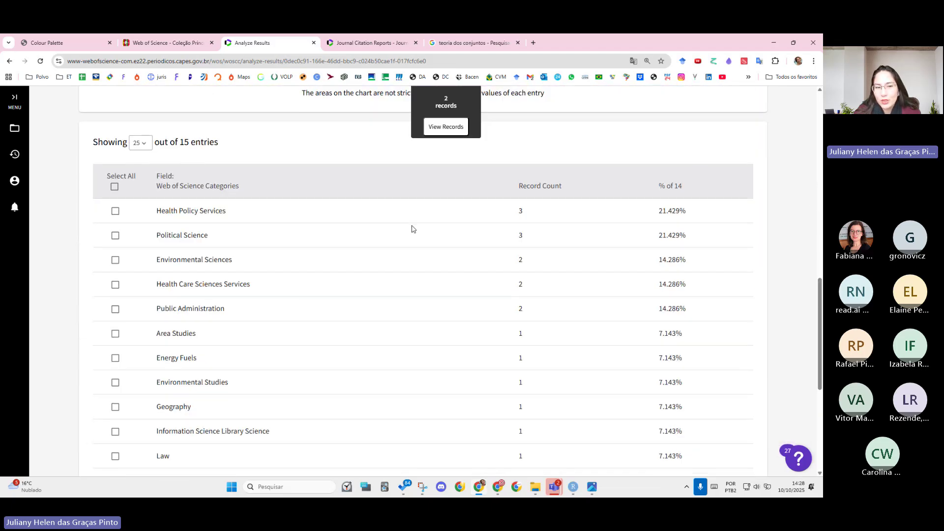
scroll(222, 223, "down", 6)
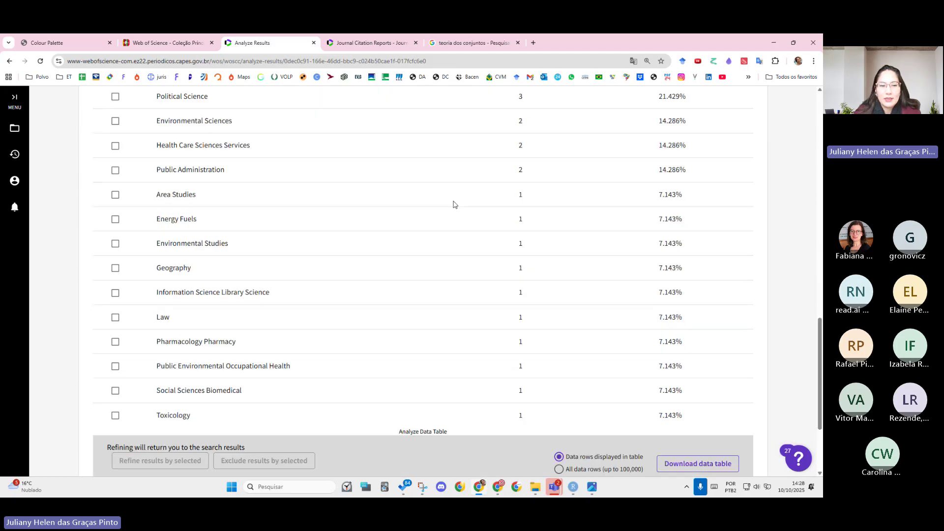
scroll(596, 272, "up", 13)
scroll(639, 280, "up", 6)
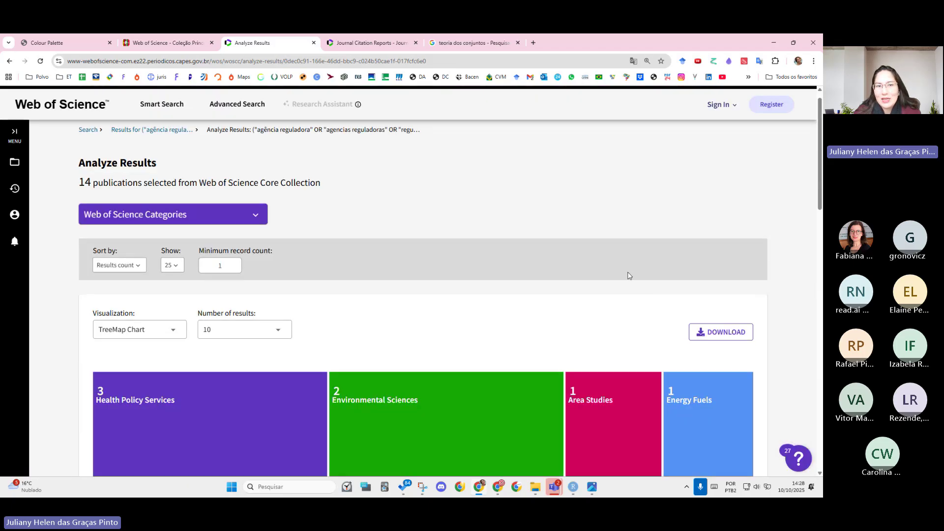
- Analyze the results by Final Publication Year and examine the bar chart
left_click(165, 228)
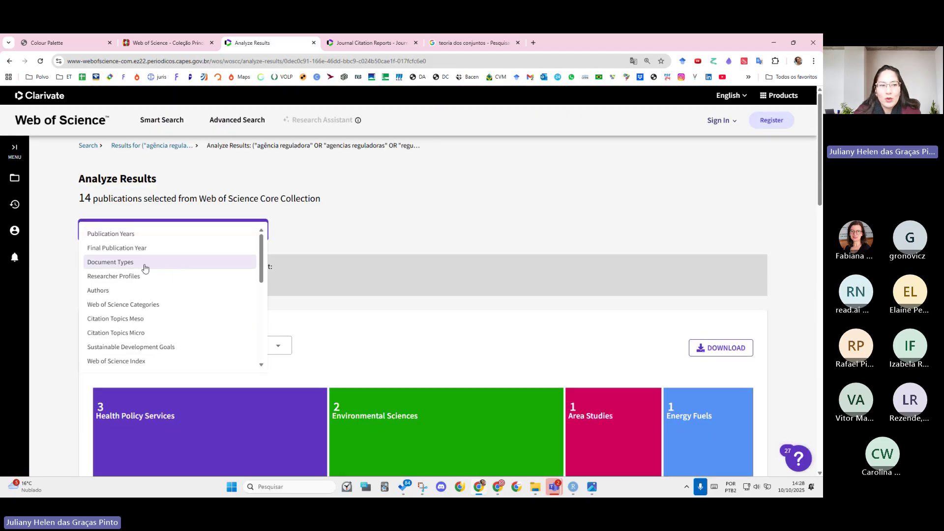
left_click(142, 248)
scroll(459, 227, "down", 3)
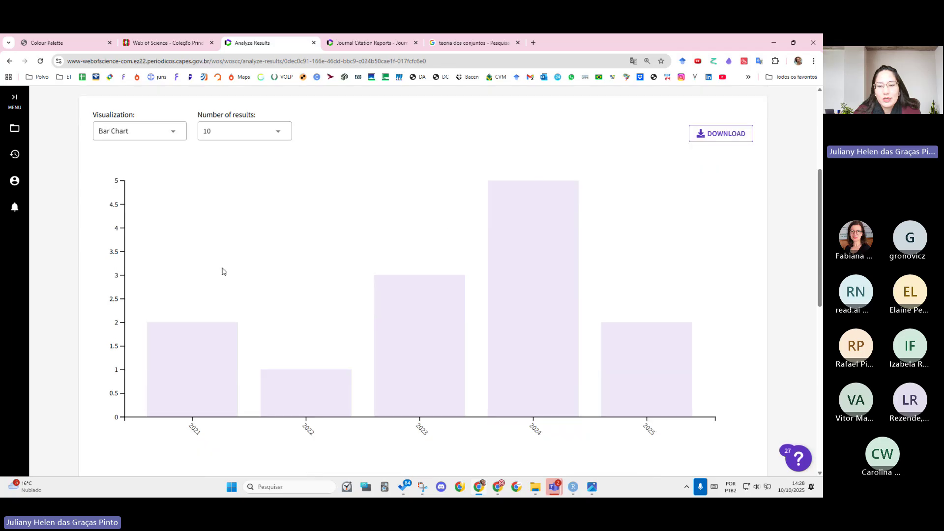
scroll(222, 270, "up", 4)
- Switch the results analysis to Authors and view the resulting treemap
left_click(143, 189)
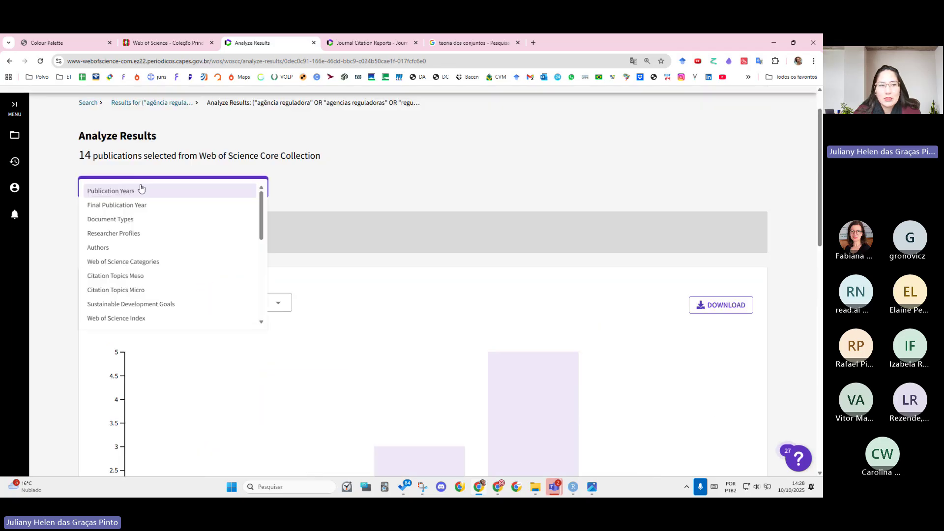
left_click(129, 247)
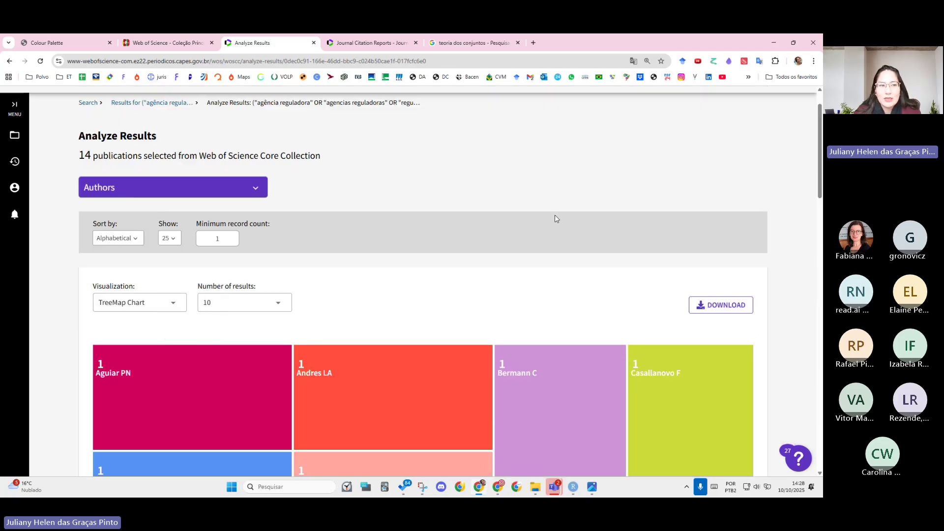
scroll(554, 217, "up", 1)
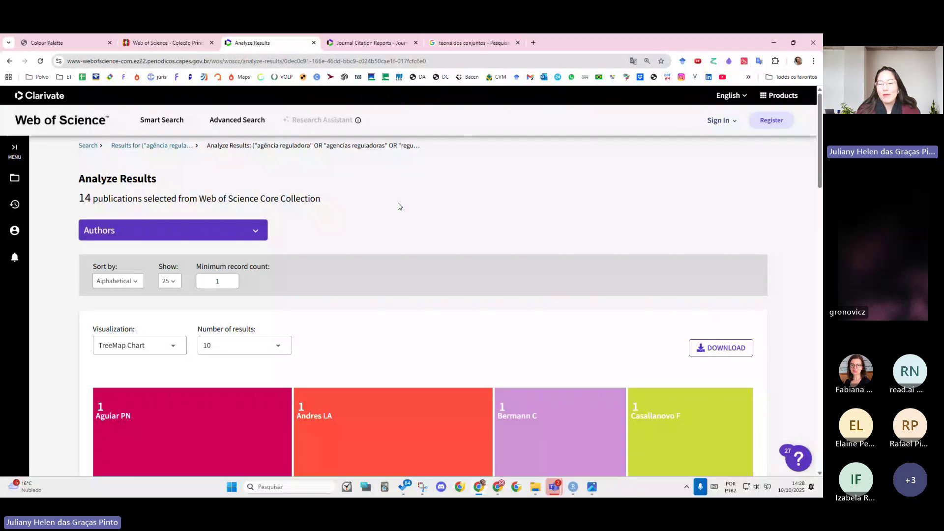
- Analyze the results by Citation Topics Meso, examine the treemap, and return to the results list
left_click(156, 235)
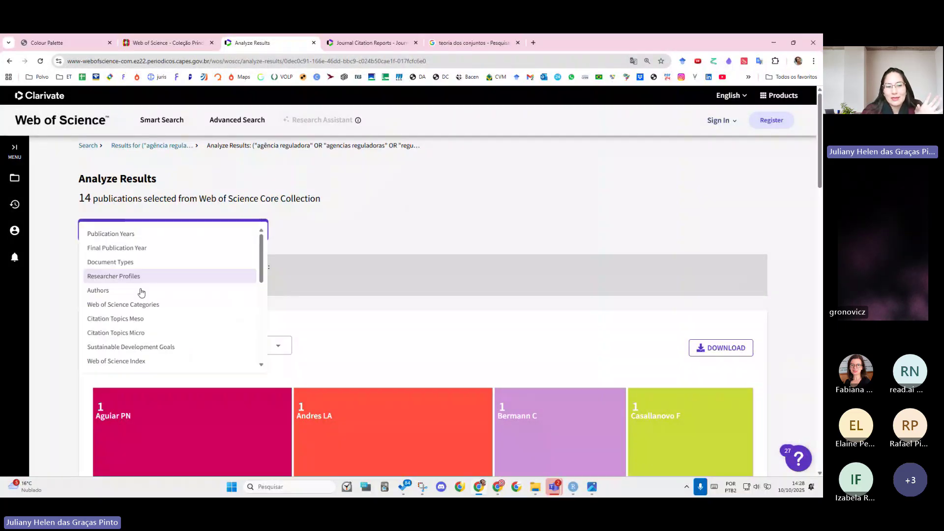
left_click(144, 319)
scroll(373, 320, "down", 2)
scroll(374, 319, "down", 4)
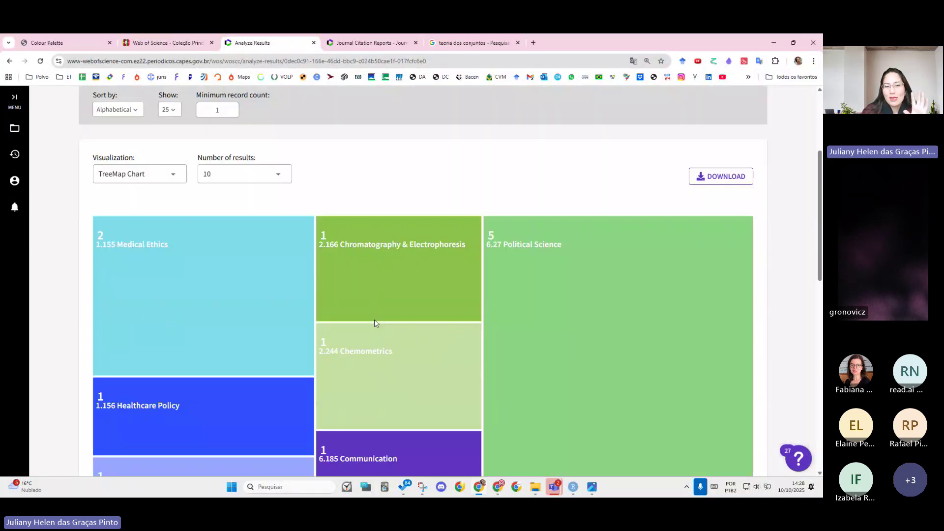
scroll(374, 320, "up", 4)
left_click(10, 61)
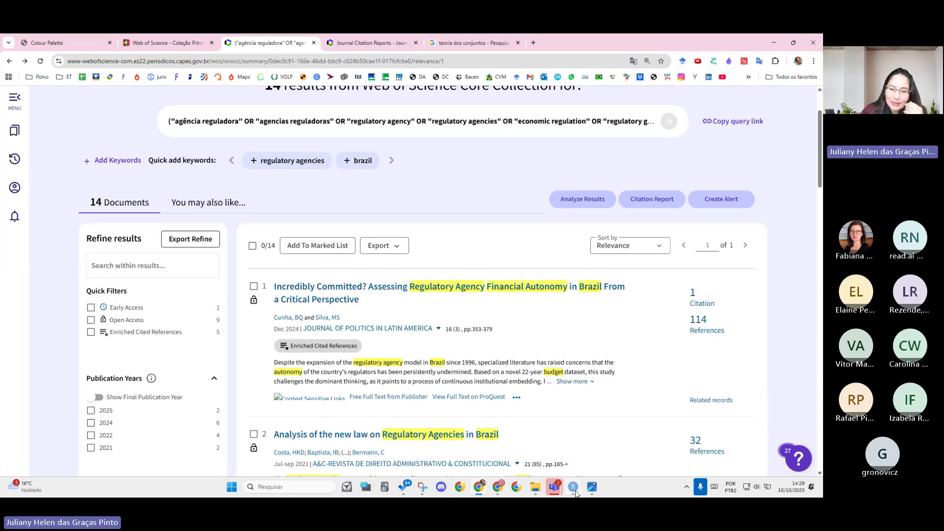
- Check the Teams meeting window, then return to the Web of Science results in the browser
mouse_move(556, 487)
left_click(533, 429)
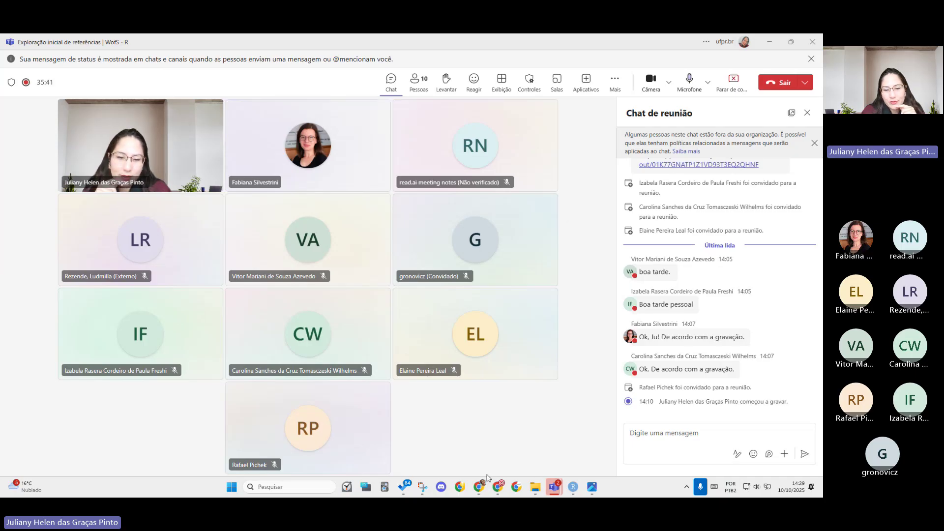
left_click(478, 487)
- Refine the search results by language to Portuguese only
scroll(90, 295, "down", 9)
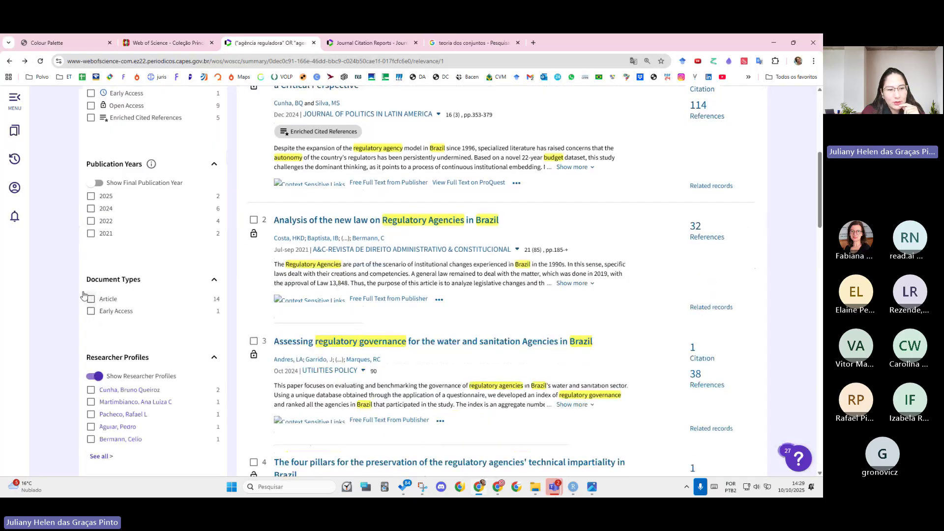
scroll(90, 296, "down", 5)
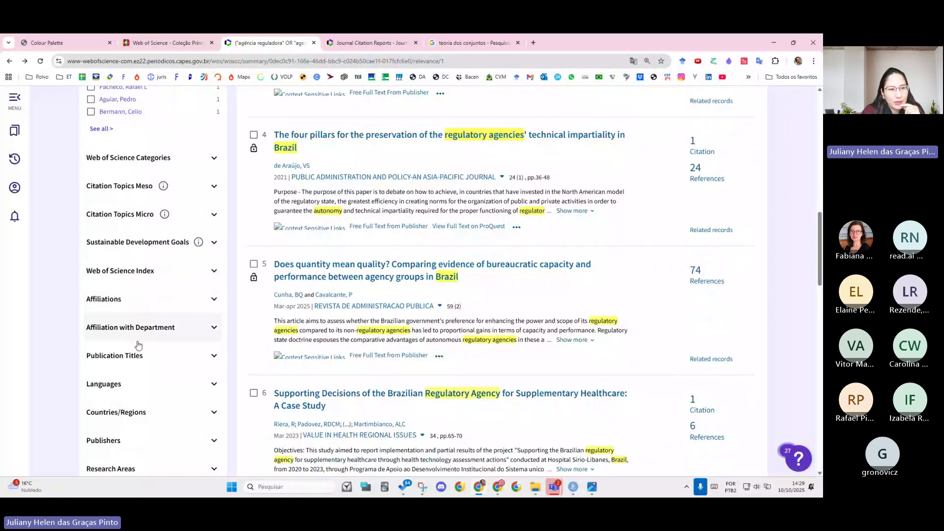
left_click(127, 286)
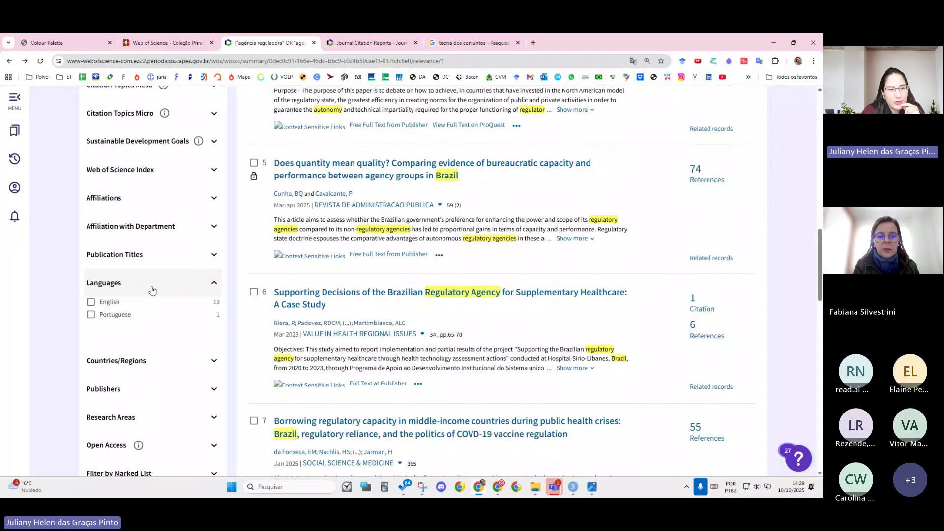
left_click(129, 321)
scroll(237, 328, "up", 5)
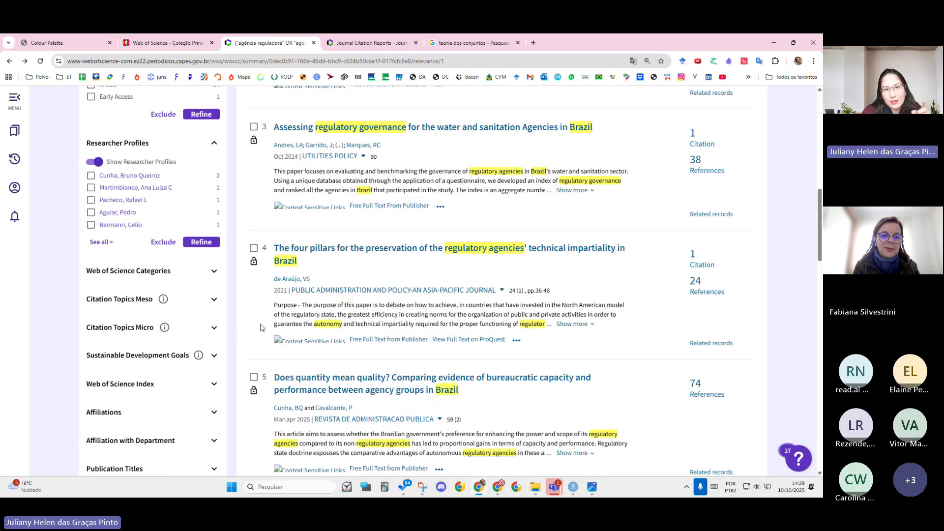
scroll(238, 329, "down", 4)
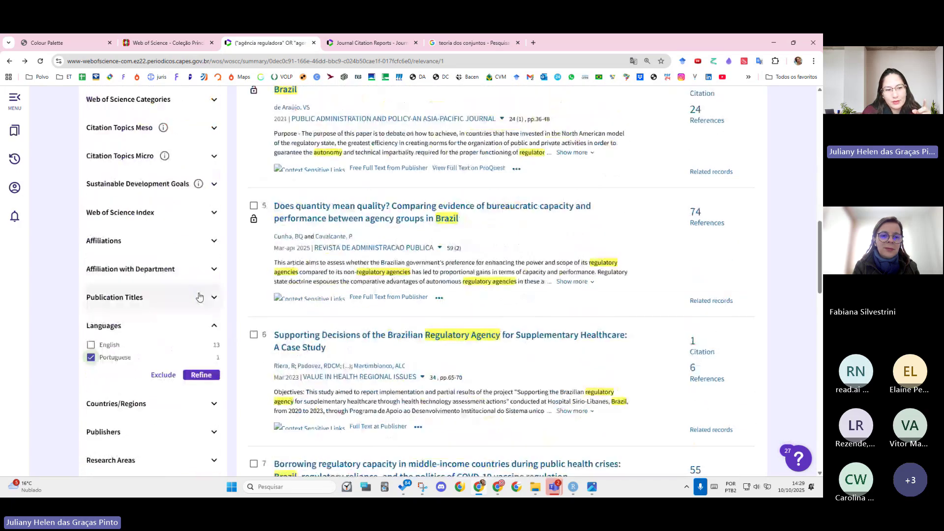
left_click(199, 375)
- Open the record for "Analysis of the new law on Regulatory Agencies in Brazil", examine its abstract, keywords and language, and return to the results
scroll(274, 348, "down", 4)
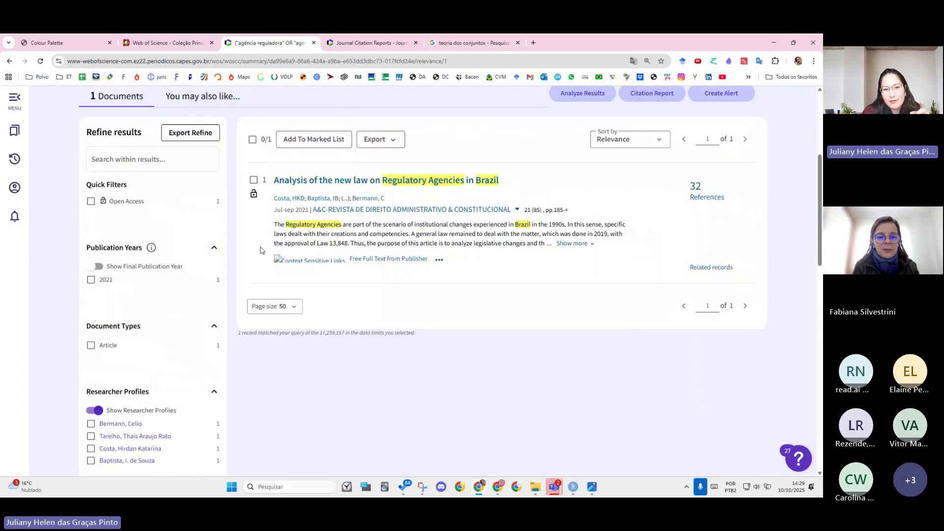
left_click(441, 180)
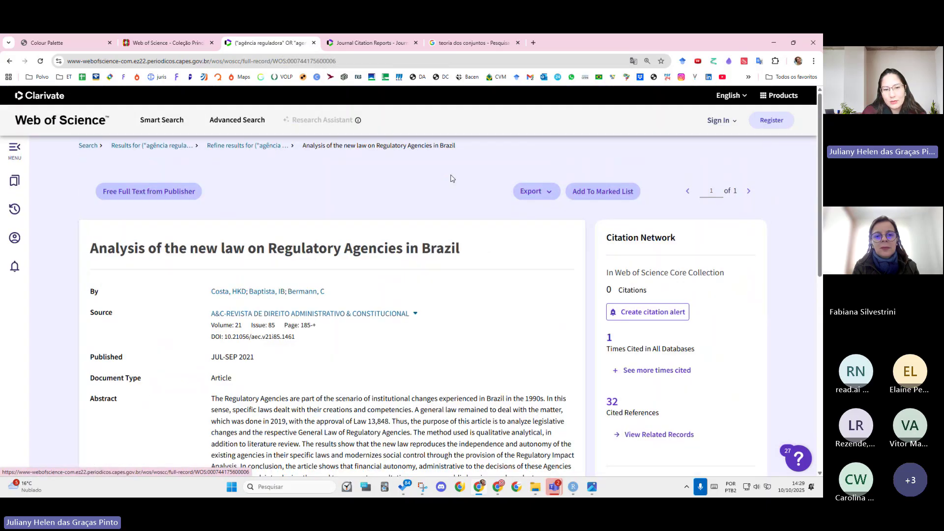
scroll(315, 278, "down", 3)
scroll(316, 279, "down", 10)
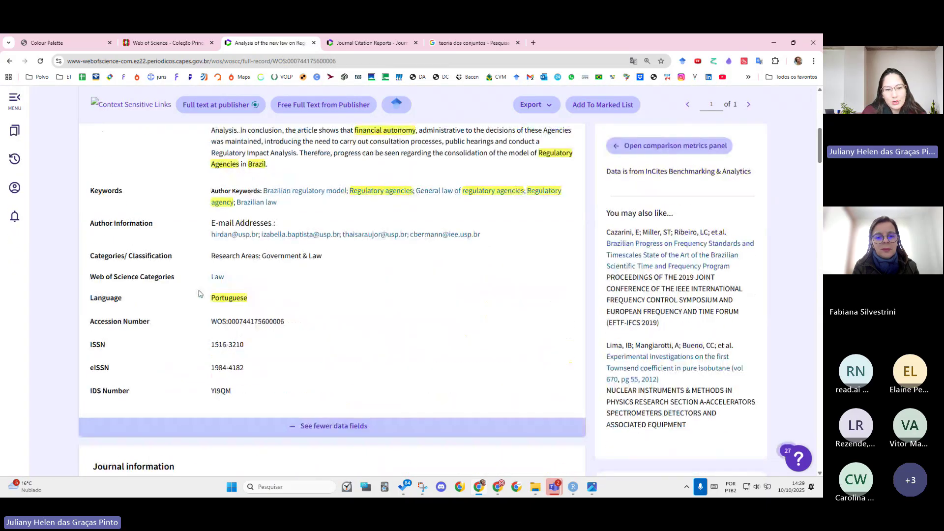
scroll(426, 341, "up", 12)
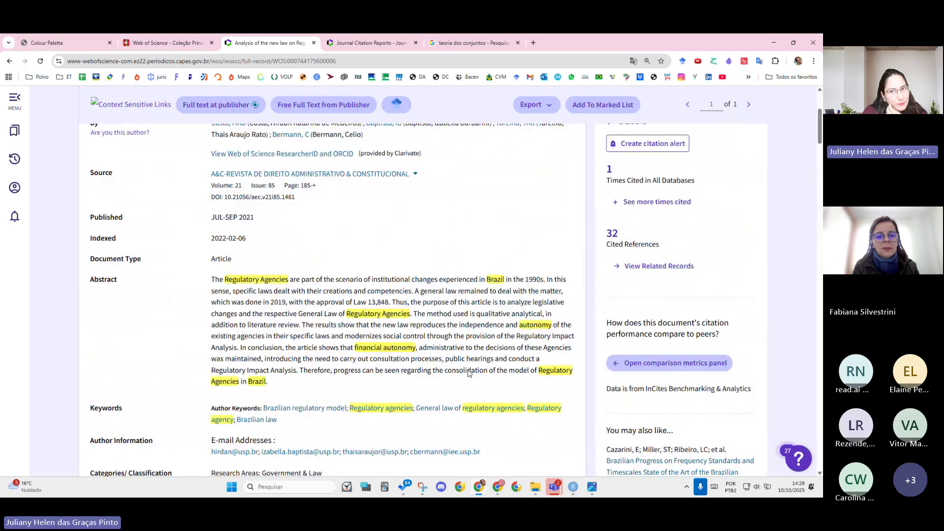
left_click(9, 62)
- Look through all the refinement filters of the Portuguese-only results for the applied language filter
scroll(261, 308, "down", 2)
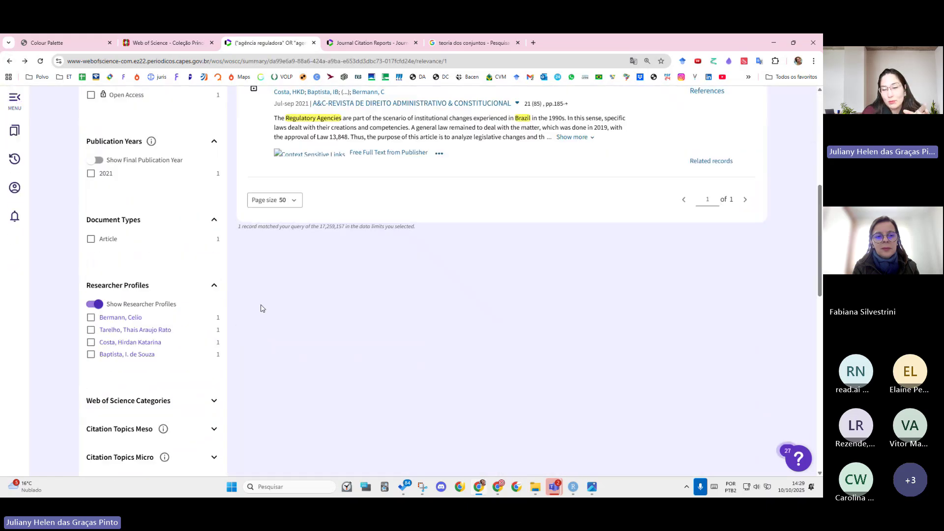
scroll(261, 308, "down", 1)
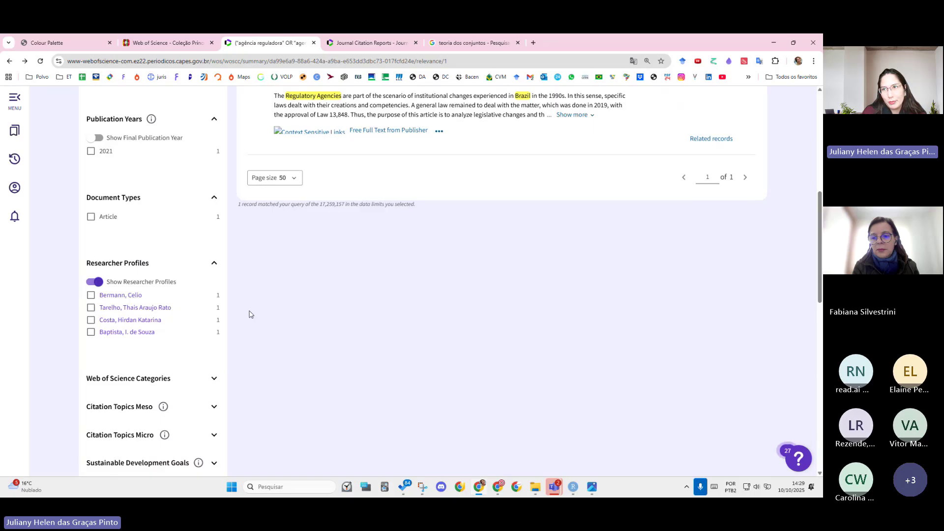
scroll(221, 316, "down", 4)
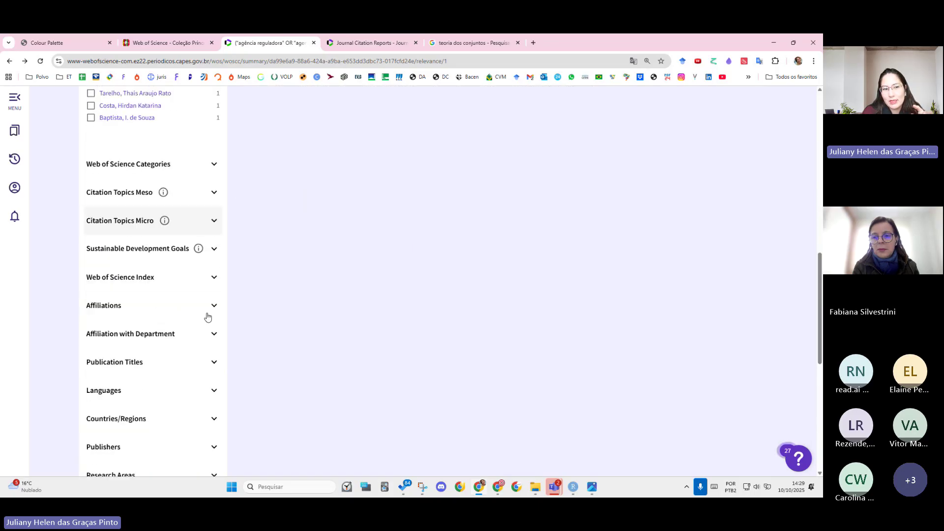
scroll(202, 310, "up", 3)
scroll(202, 309, "up", 2)
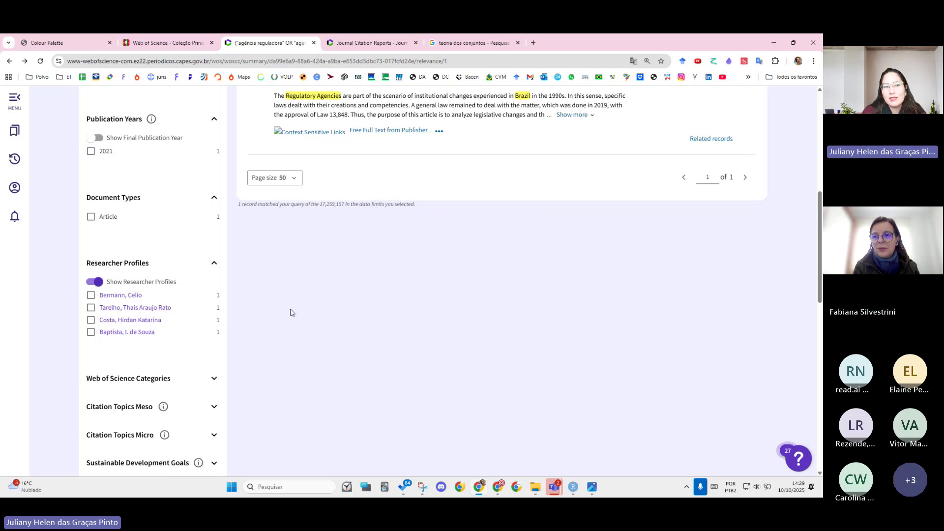
scroll(290, 312, "up", 1)
scroll(295, 315, "down", 2)
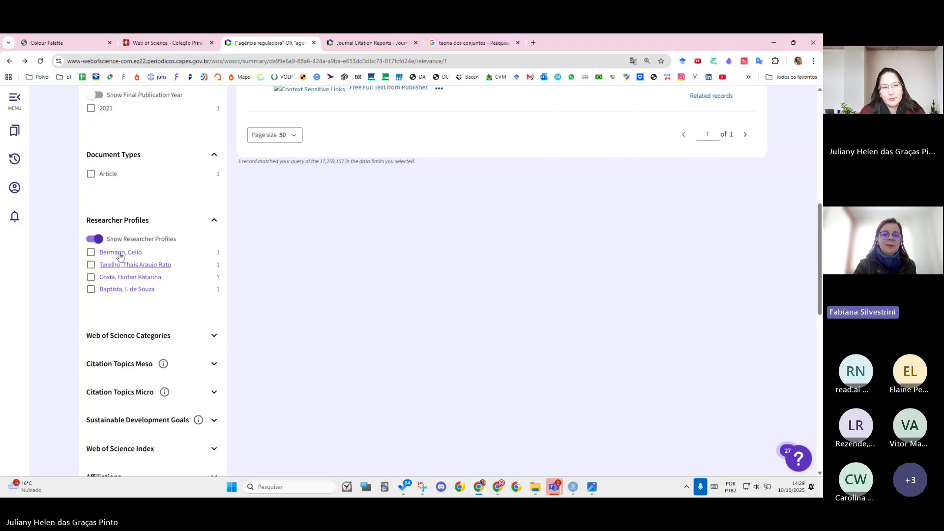
scroll(142, 354, "down", 12)
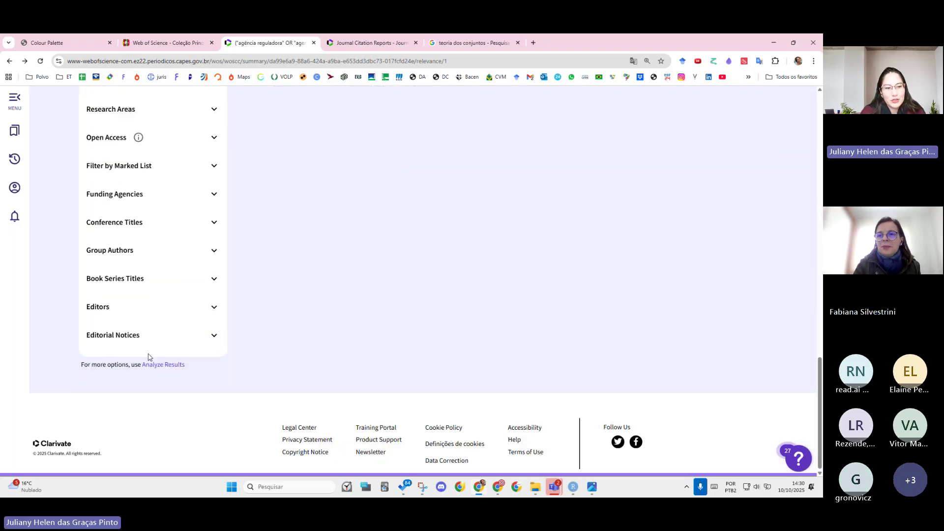
scroll(148, 356, "up", 12)
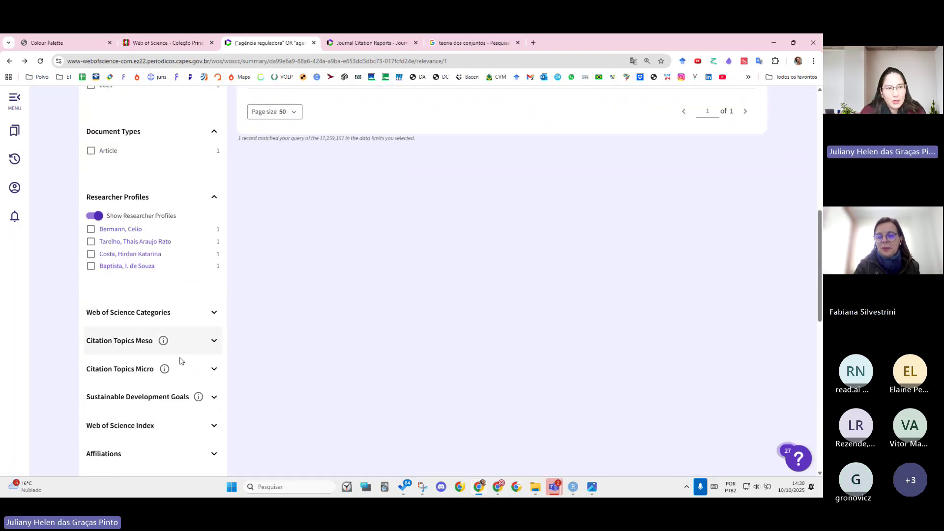
scroll(187, 413, "up", 5)
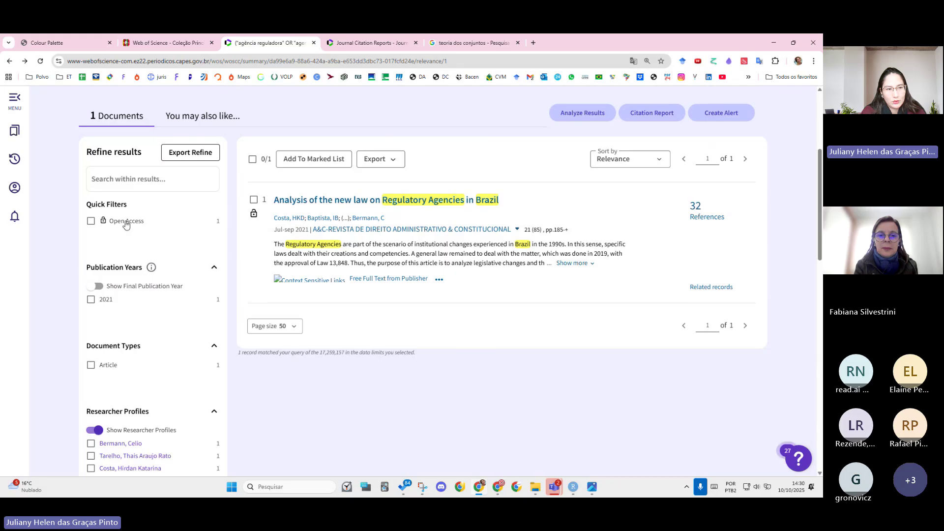
- Search the page for "lang" and remove the Portuguese language refinement from the results
scroll(126, 225, "up", 2)
scroll(187, 305, "down", 3)
key("ctrl+f")
type("la")
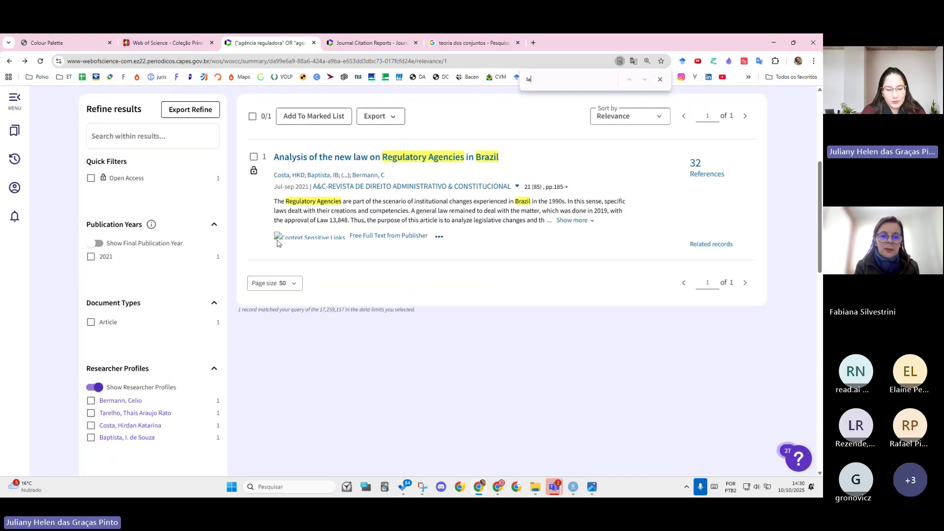
type("ng")
left_click(209, 270)
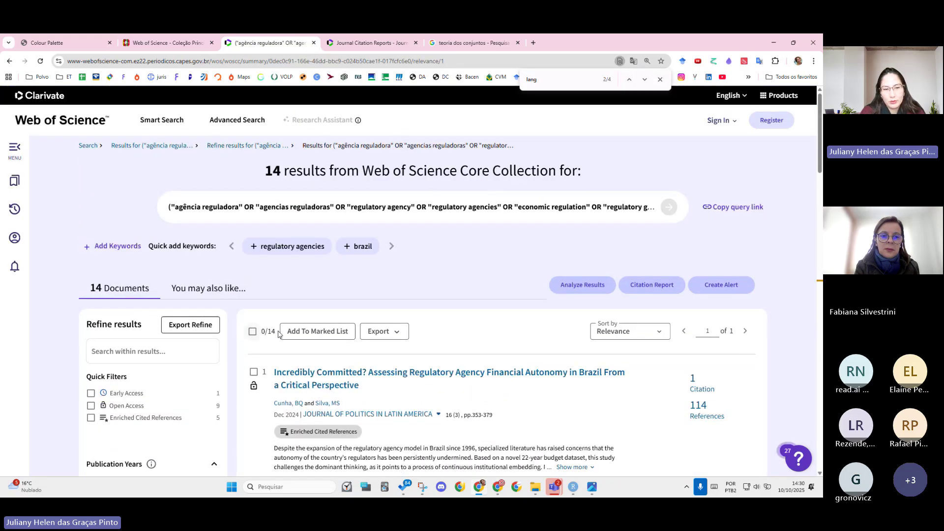
scroll(123, 201, "down", 1)
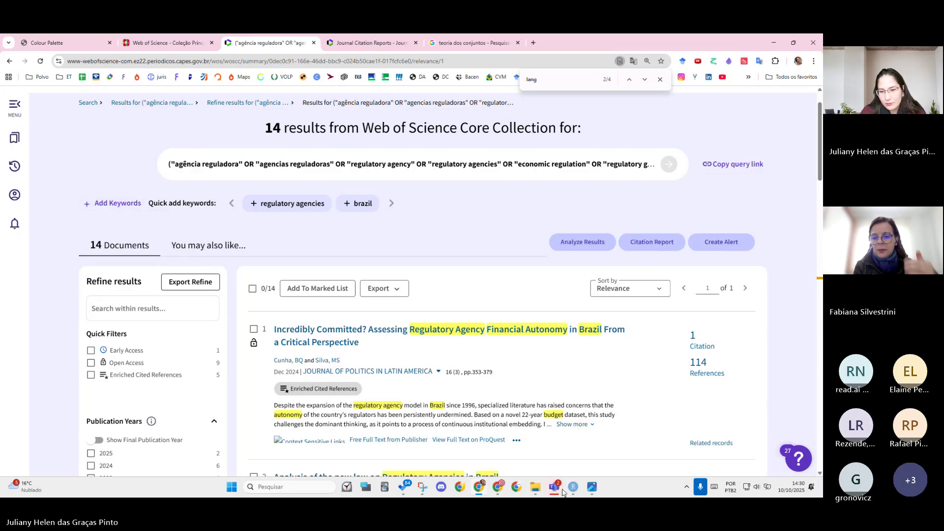
- Switch to the Teams meeting window and stop sharing the screen
mouse_move(556, 488)
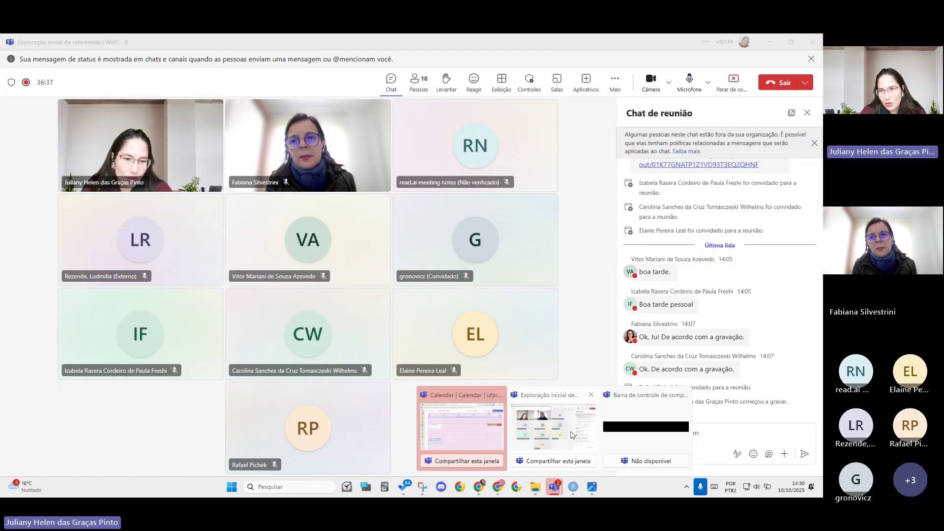
left_click(586, 429)
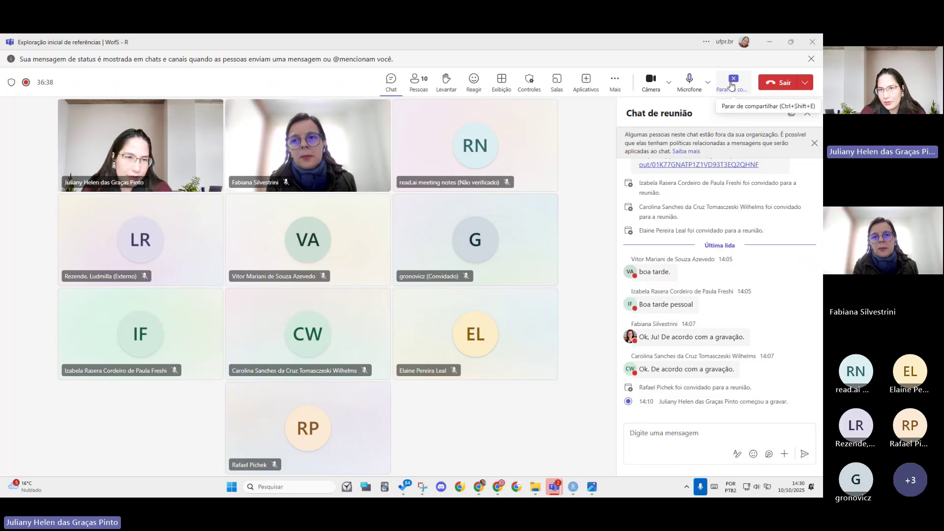
left_click(733, 84)
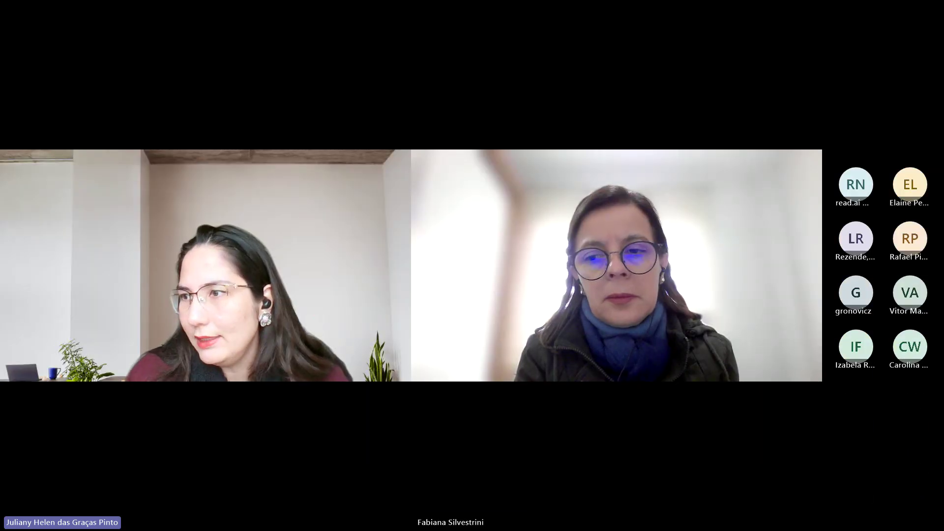
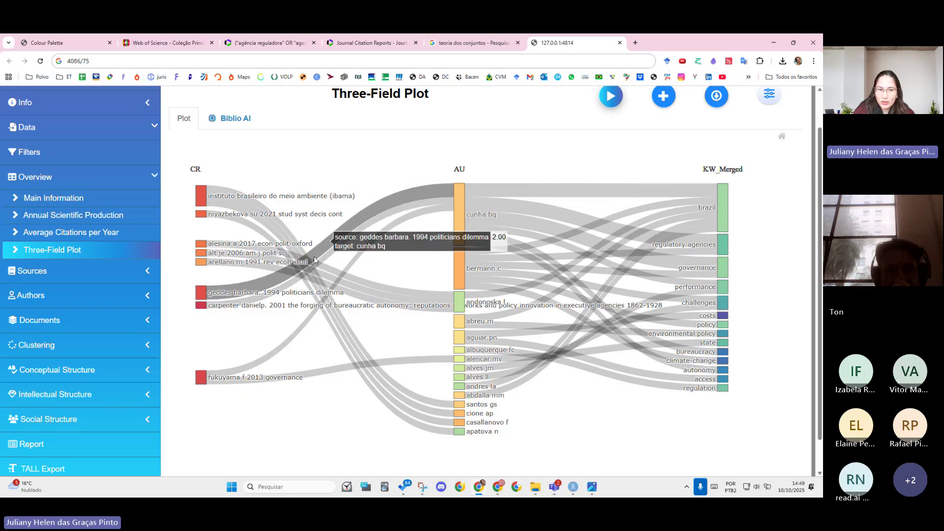
- Examine the Three-Field Plot's links between cited references, authors and merged keywords, including the flows into the keyword brazil
mouse_move(194, 292)
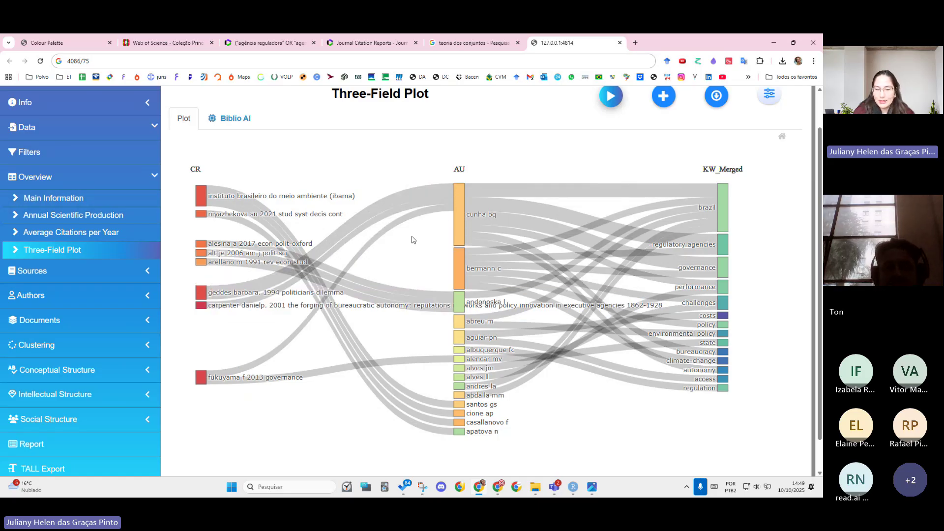
mouse_move(498, 233)
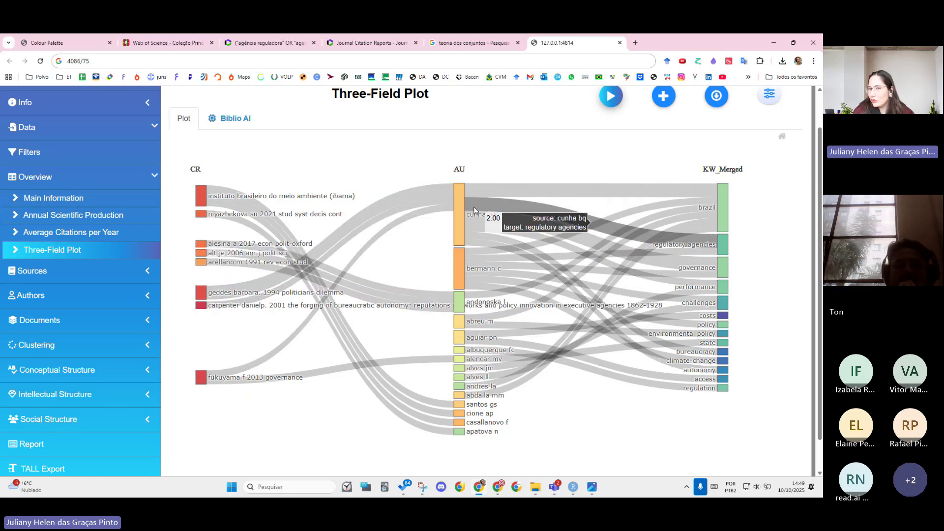
mouse_move(720, 206)
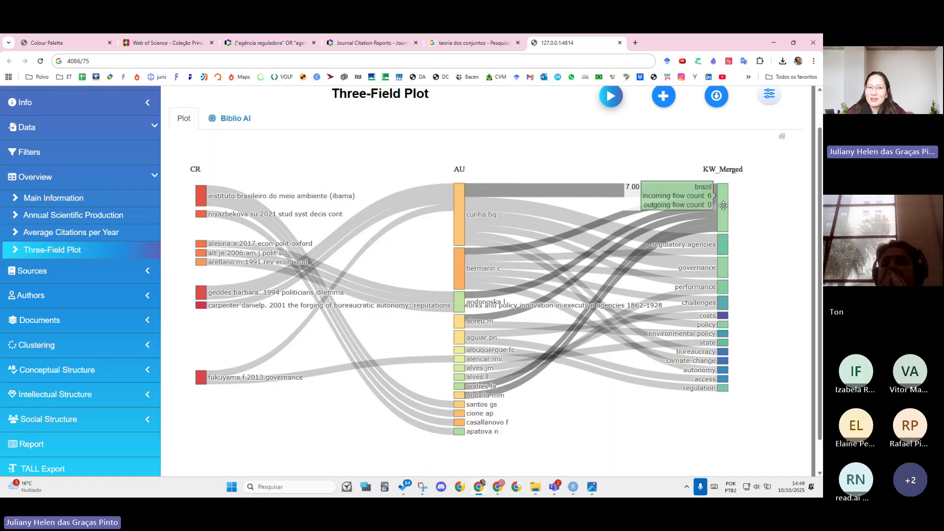
- Open the Most Relevant Sources analysis and generate its plot
left_click(49, 270)
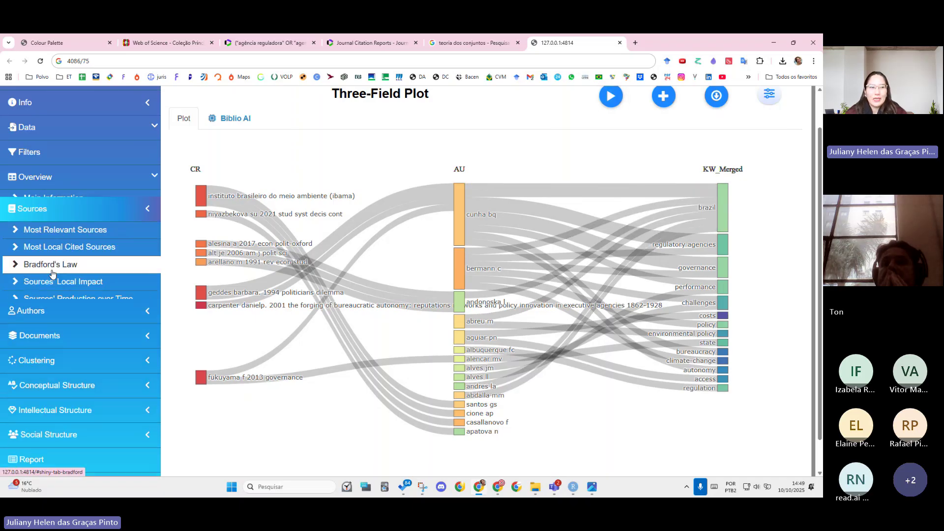
left_click(68, 225)
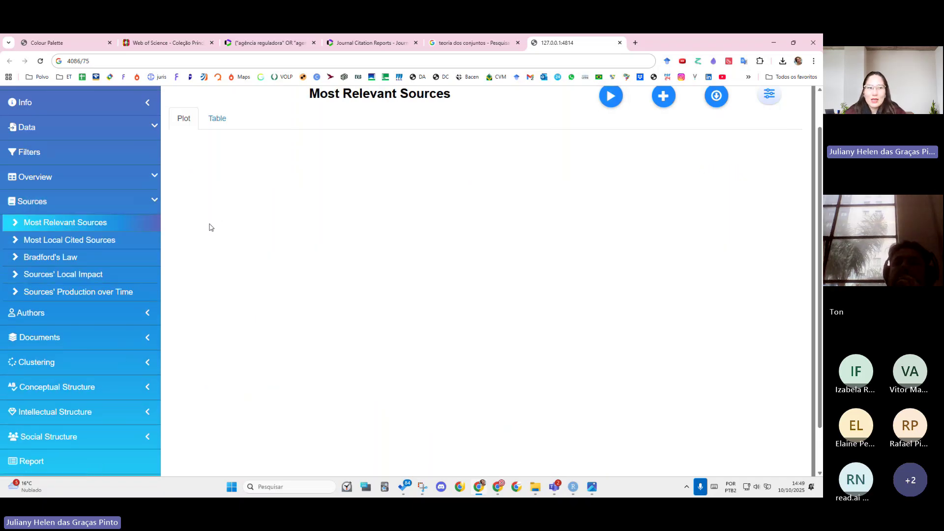
left_click(612, 101)
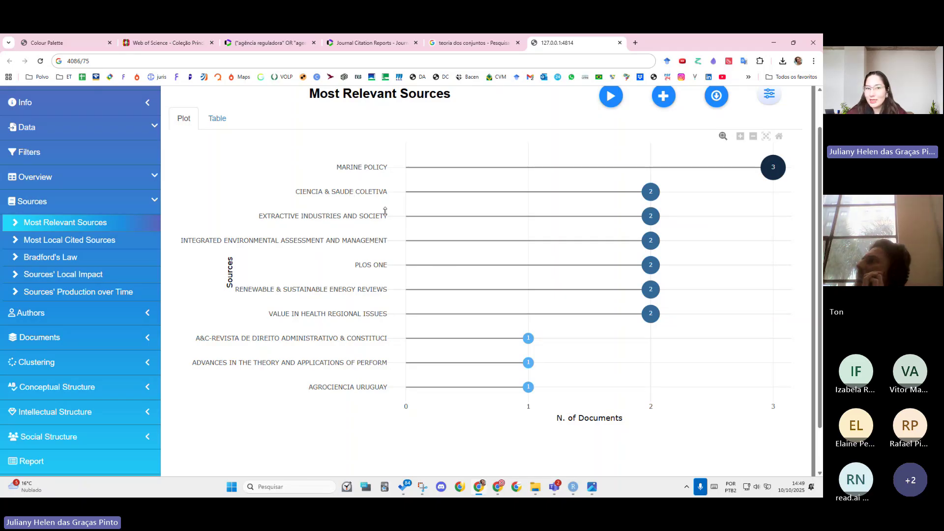
- Generate the Most Local Cited Sources plot, then the Sources' Local Impact plot
left_click(68, 240)
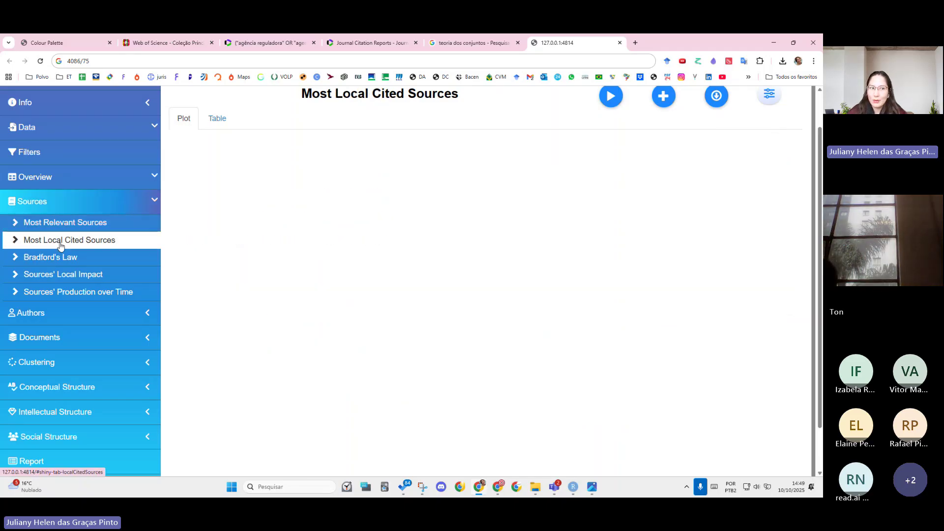
left_click(610, 96)
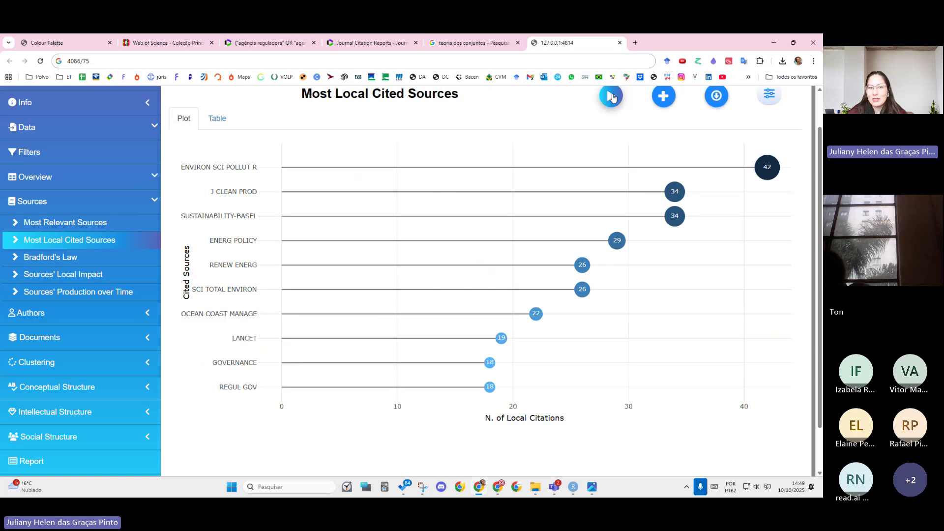
left_click(49, 256)
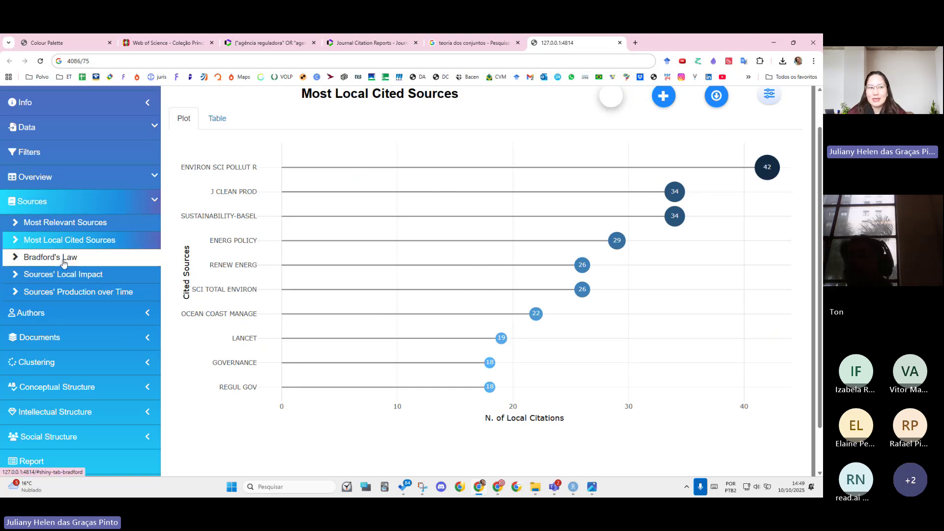
left_click(93, 274)
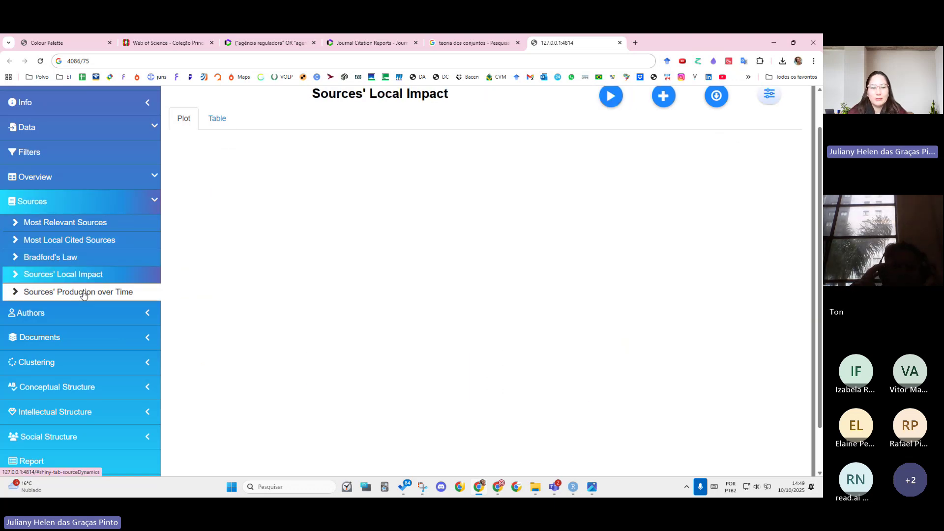
left_click(609, 96)
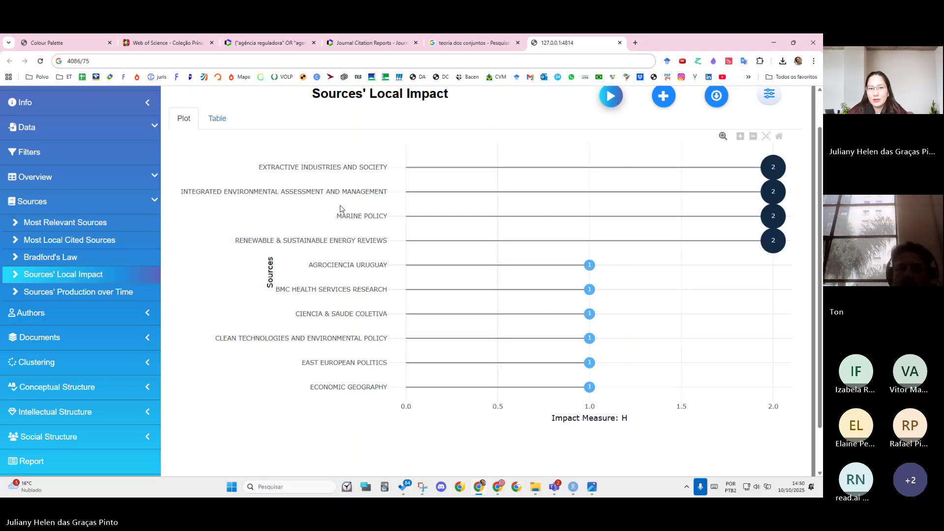
mouse_move(759, 174)
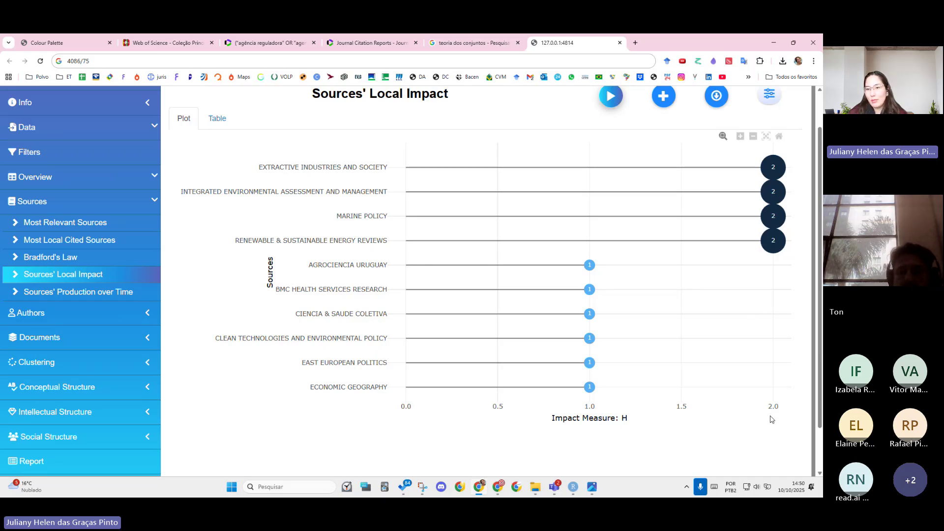
- Generate the Sources' Production over Time plot and the Most Relevant Authors plot
left_click(70, 292)
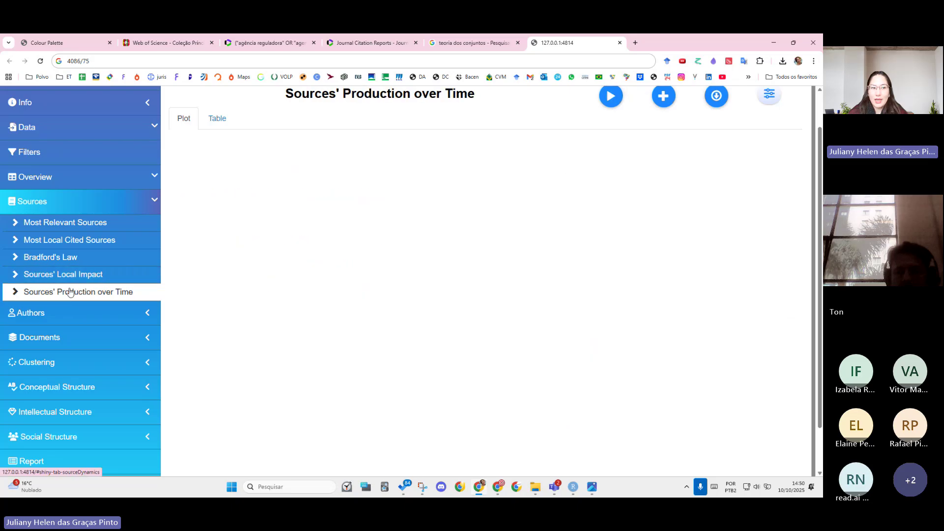
left_click(611, 96)
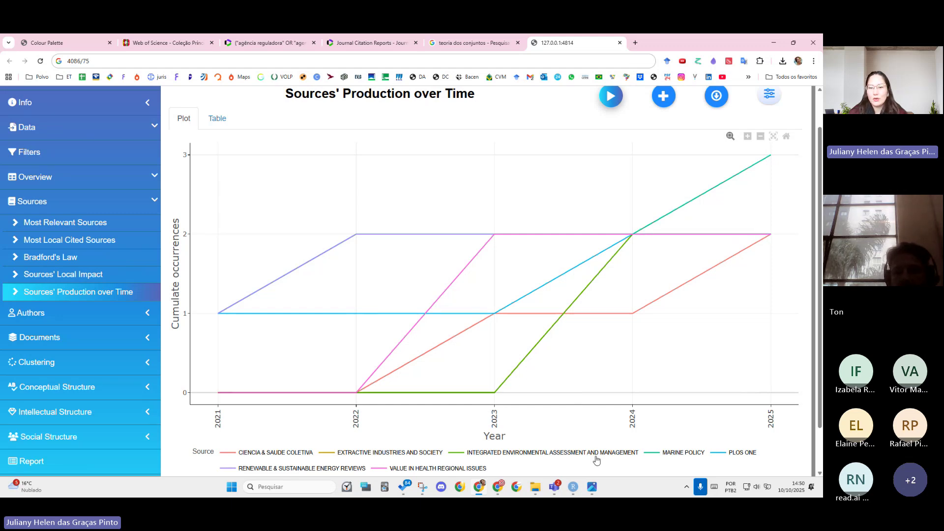
left_click(33, 314)
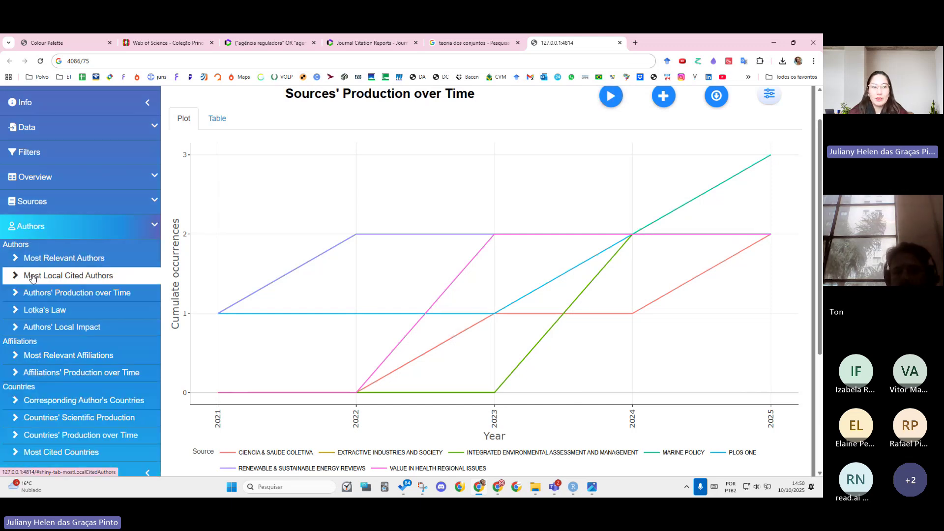
left_click(47, 259)
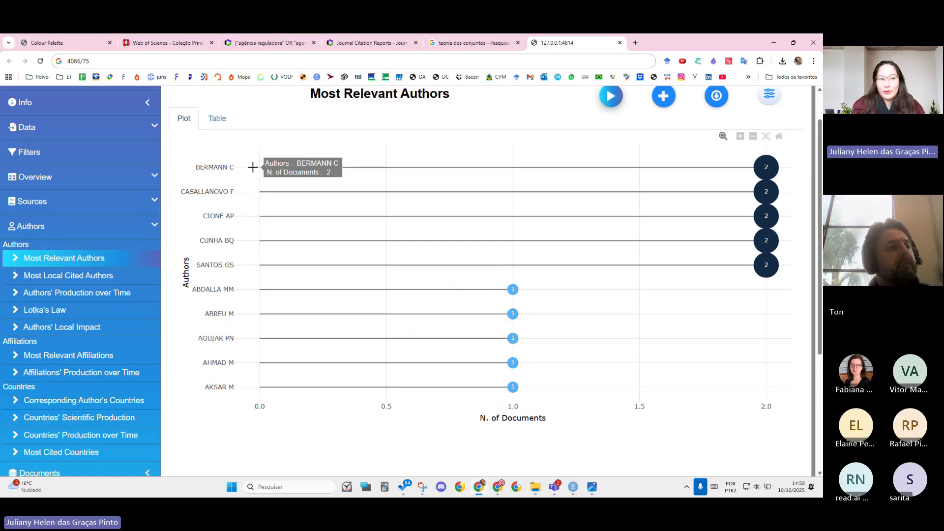
- Generate the Authors' Production over Time plot and the Authors' Local Impact plot
left_click(84, 292)
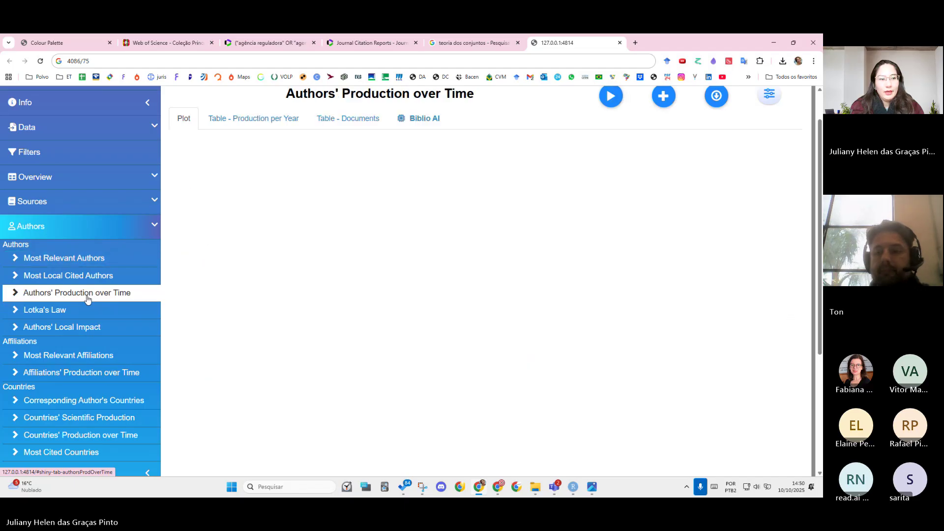
left_click(610, 95)
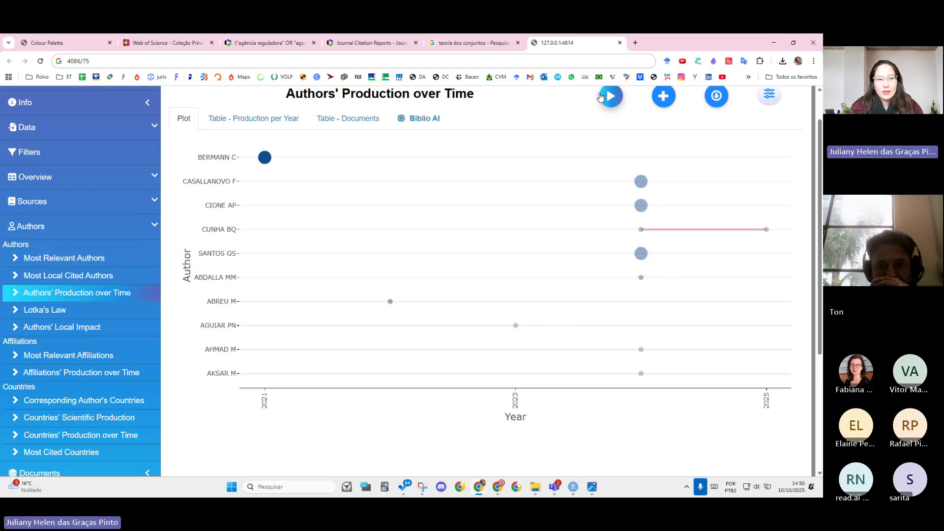
left_click(58, 327)
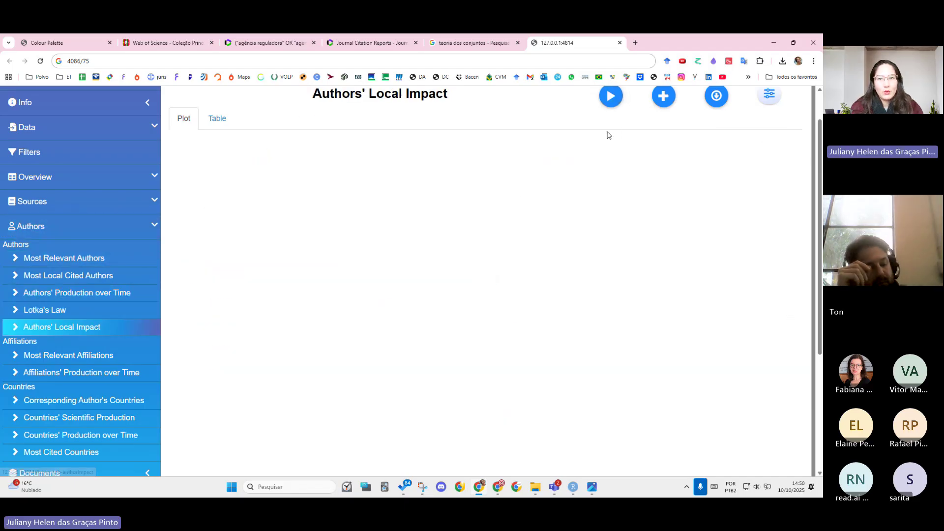
left_click(609, 99)
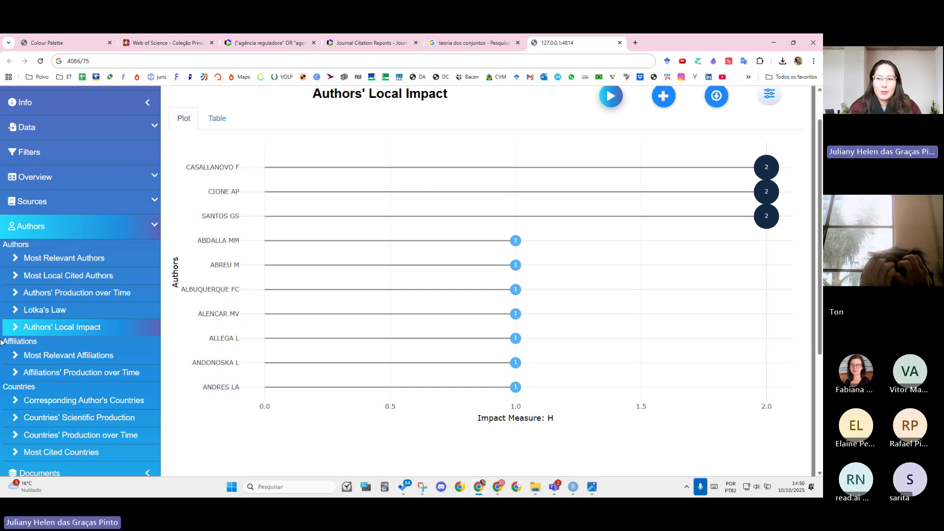
- Generate the Most Relevant Affiliations plot and run the Affiliations' Production over Time analysis
left_click(29, 355)
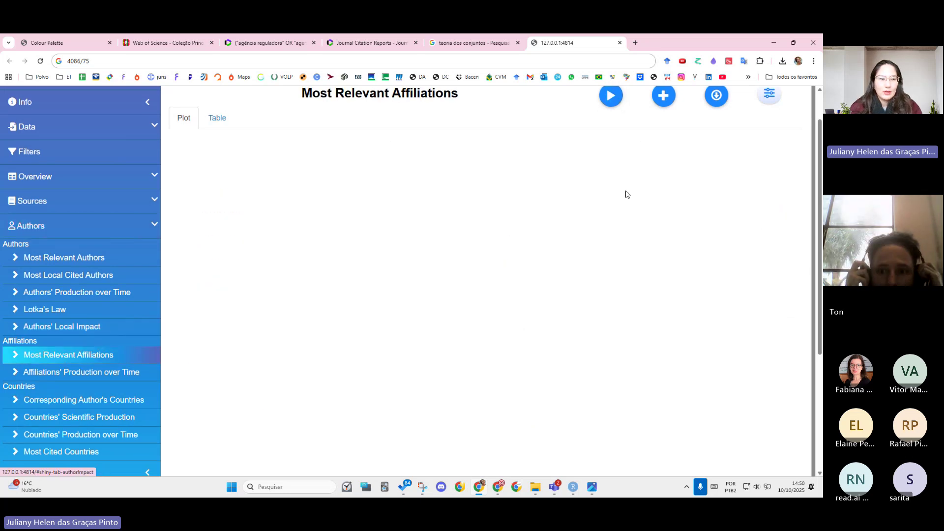
left_click(610, 95)
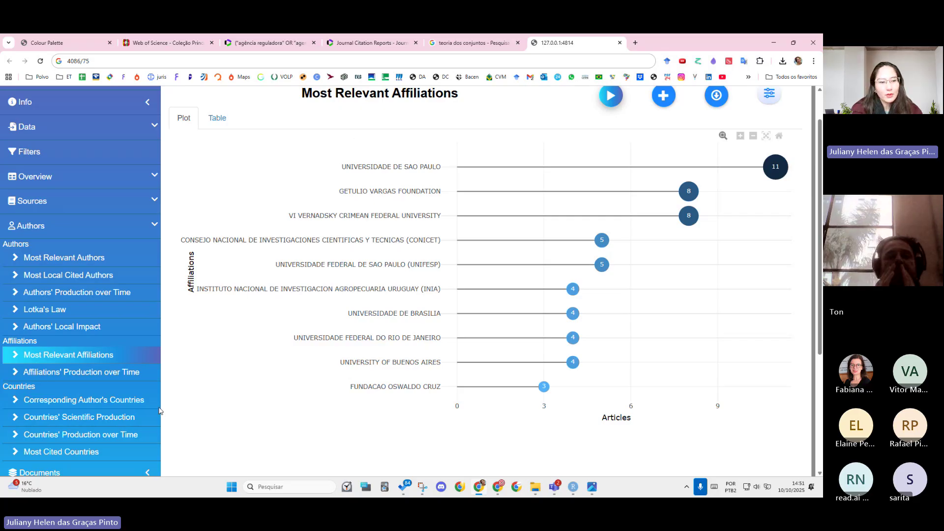
left_click(84, 372)
left_click(615, 100)
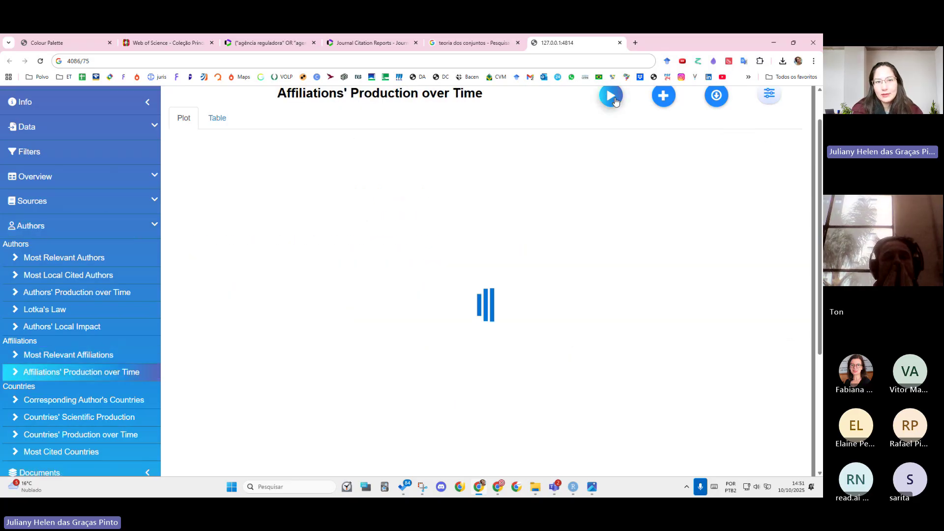
- Try to generate the Corresponding Author's Countries plot in the Countries group of the author analyses
scroll(49, 246, "down", 3)
left_click(51, 231)
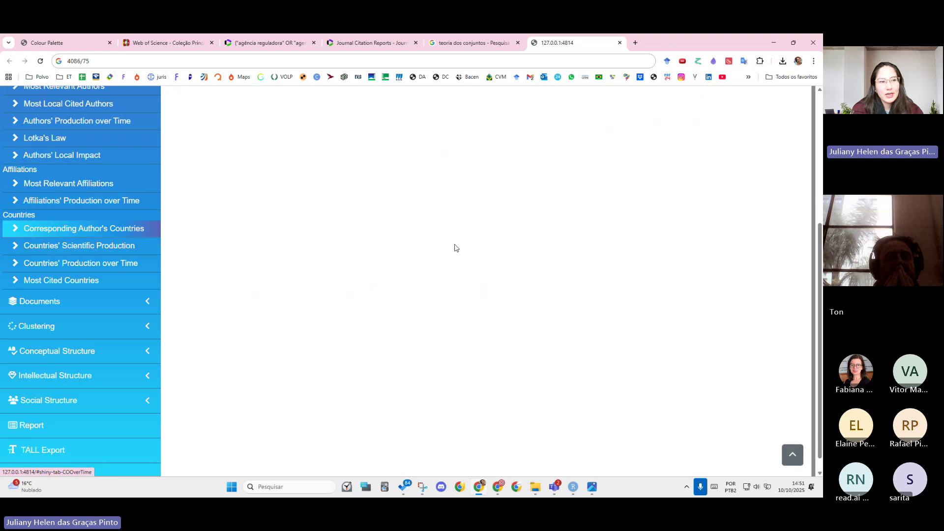
scroll(558, 190, "up", 3)
scroll(558, 191, "up", 2)
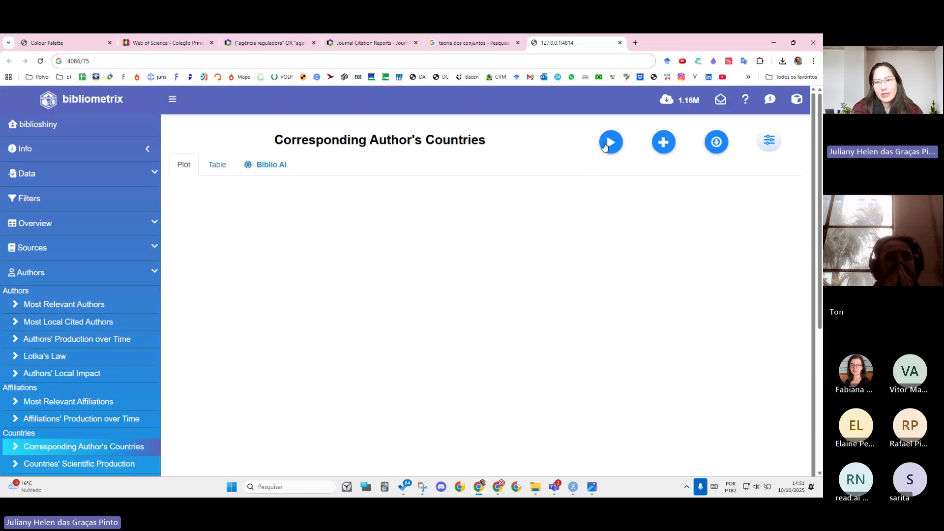
left_click(611, 138)
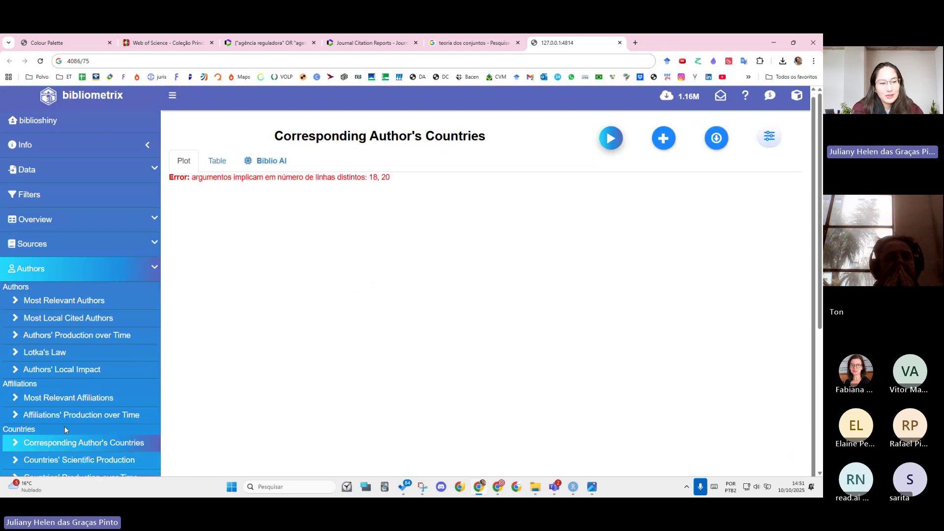
- Open the Most Cited Countries analysis and generate its citation plot
scroll(67, 431, "down", 2)
left_click(69, 375)
left_click(66, 410)
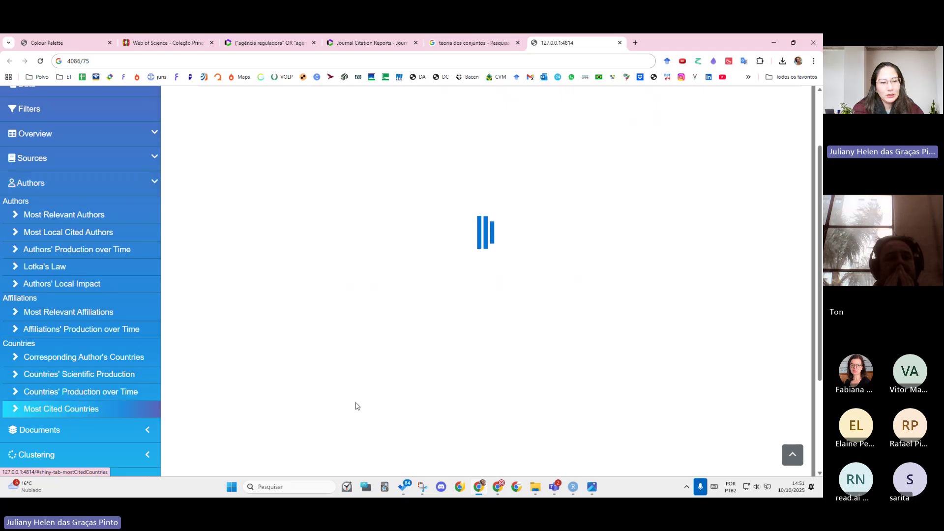
scroll(477, 208, "up", 3)
left_click(607, 147)
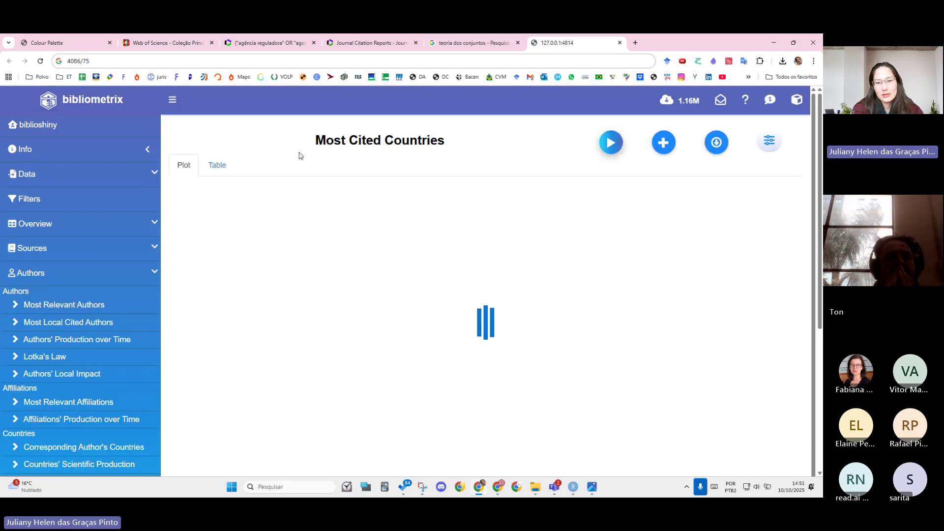
- Expand the document analyses and generate the Most Global Cited Documents plot
scroll(360, 171, "down", 1)
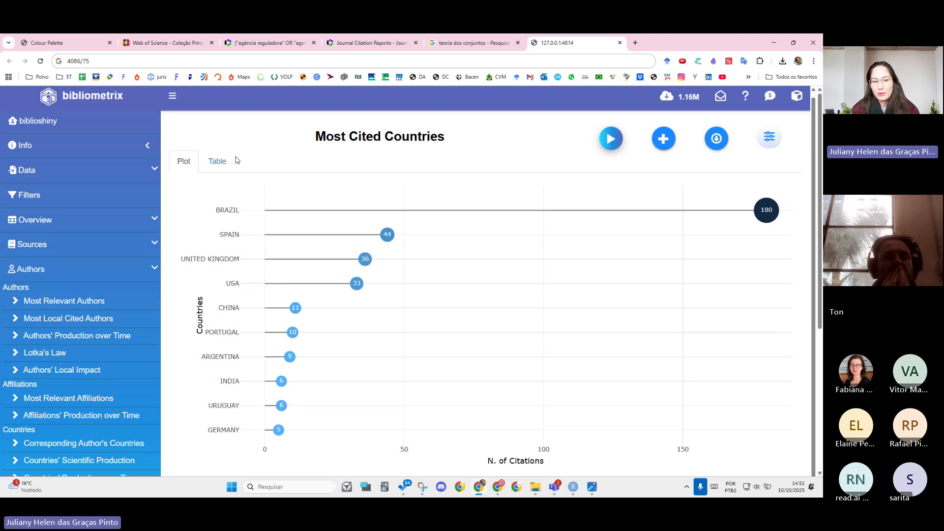
scroll(244, 403, "down", 1)
scroll(251, 399, "down", 2)
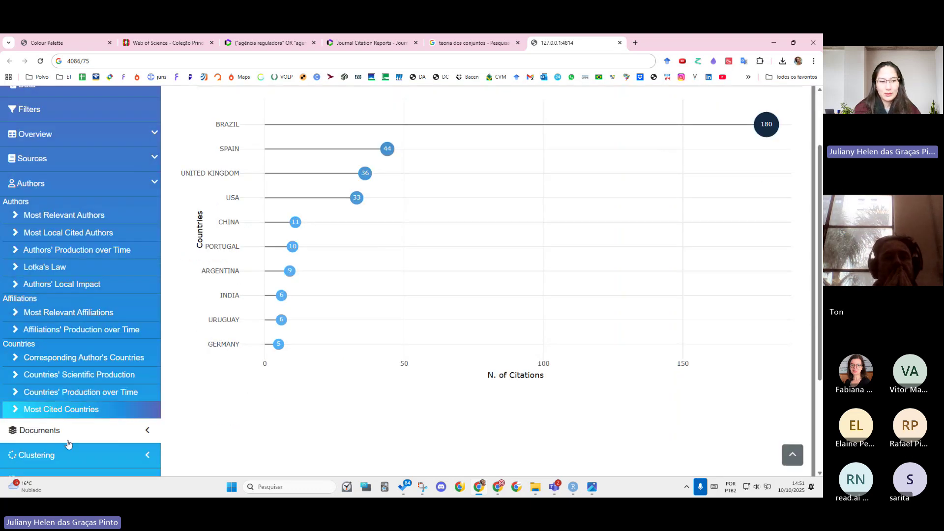
left_click(68, 439)
left_click(74, 246)
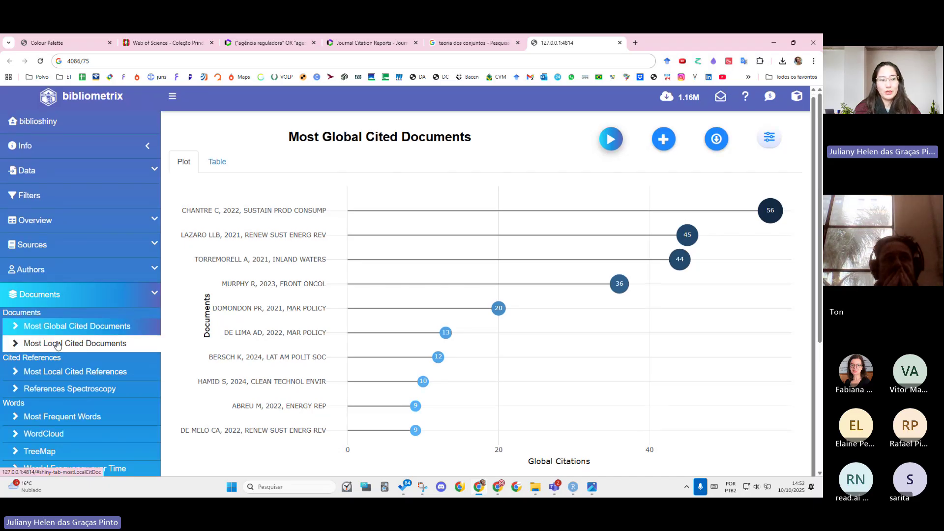
- Open the Most Local Cited References analysis and generate its plot
left_click(57, 344)
left_click(44, 372)
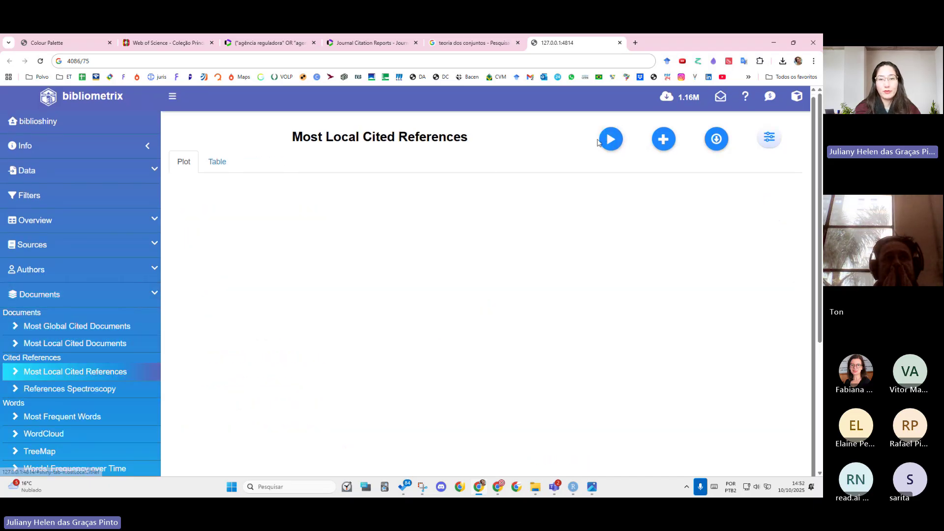
left_click(610, 139)
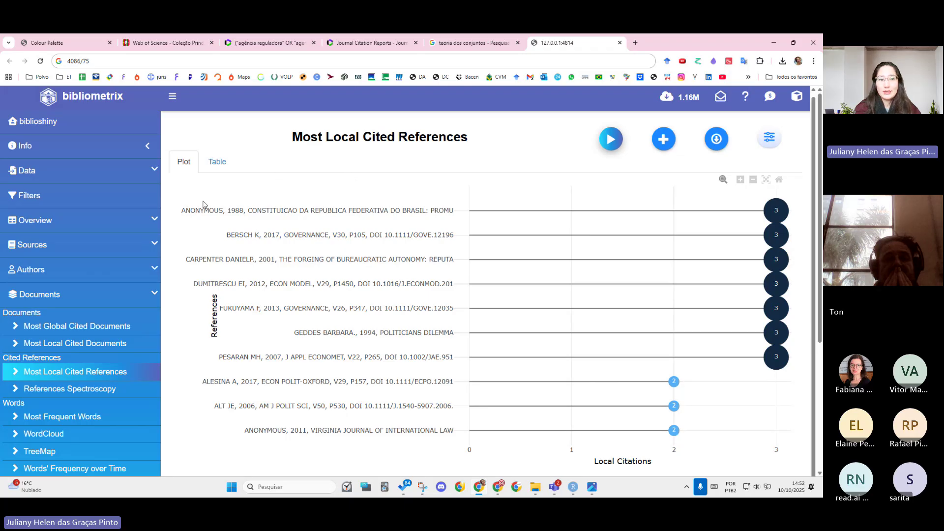
- Generate the Reference Spectroscopy plot and inspect the top references at its highest peak
left_click(83, 391)
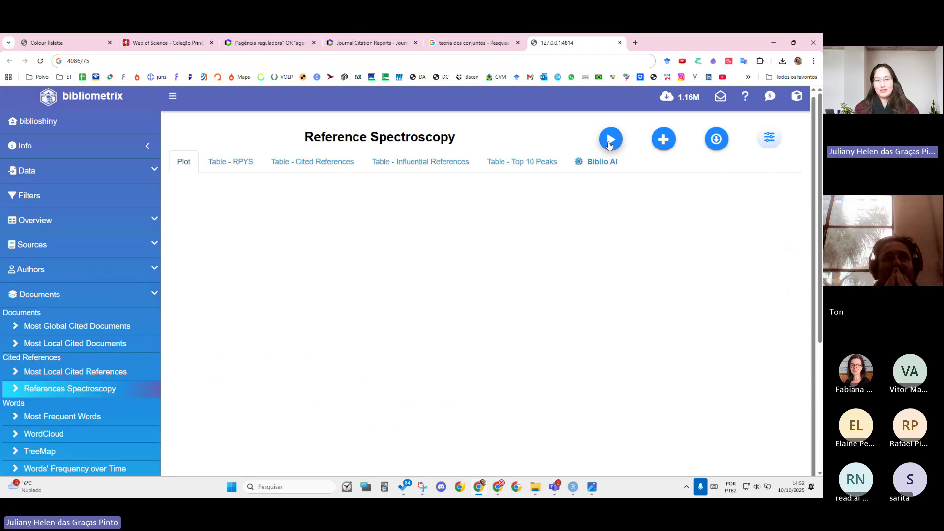
left_click(610, 140)
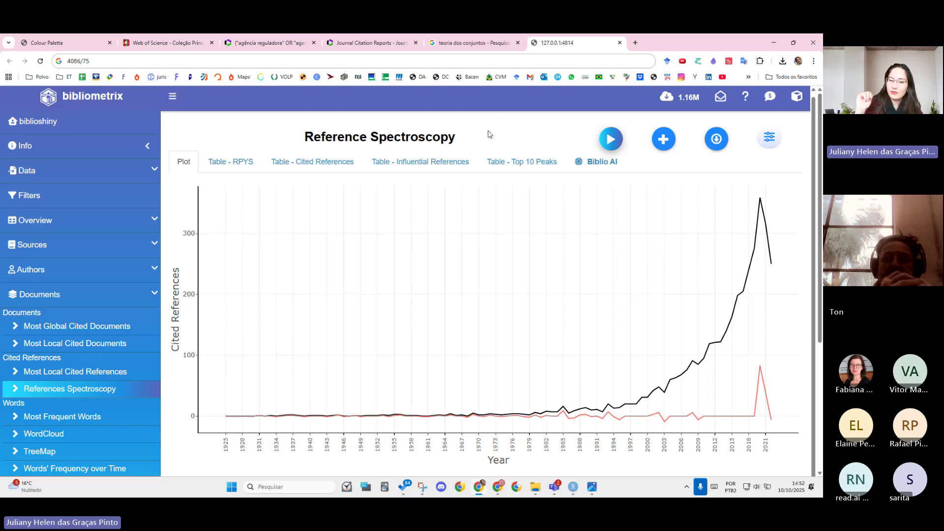
mouse_move(379, 416)
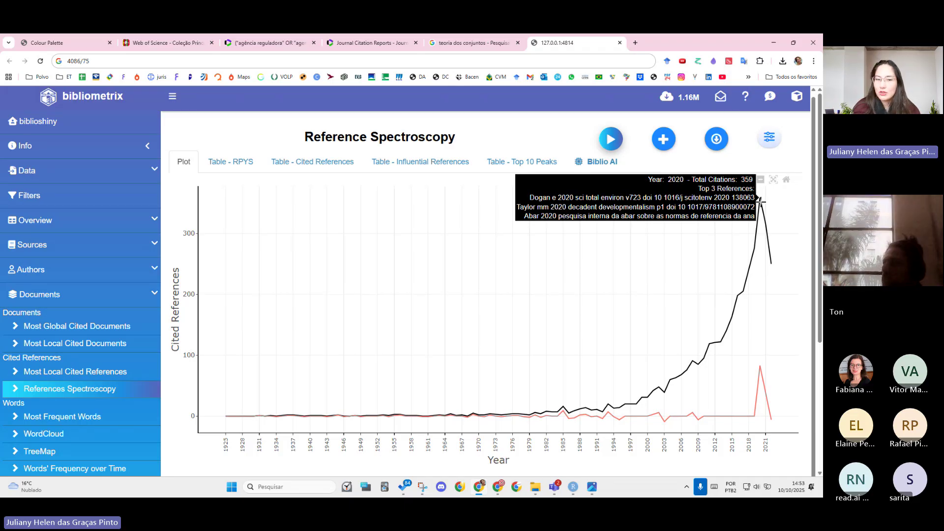
- Open the Most Frequent Words analysis and generate its keyword occurrence plot
left_click(62, 416)
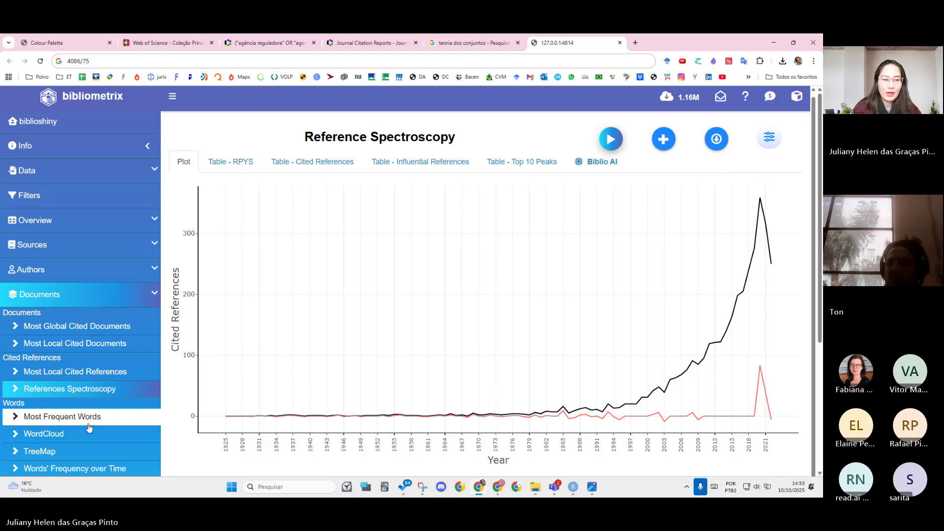
left_click(609, 140)
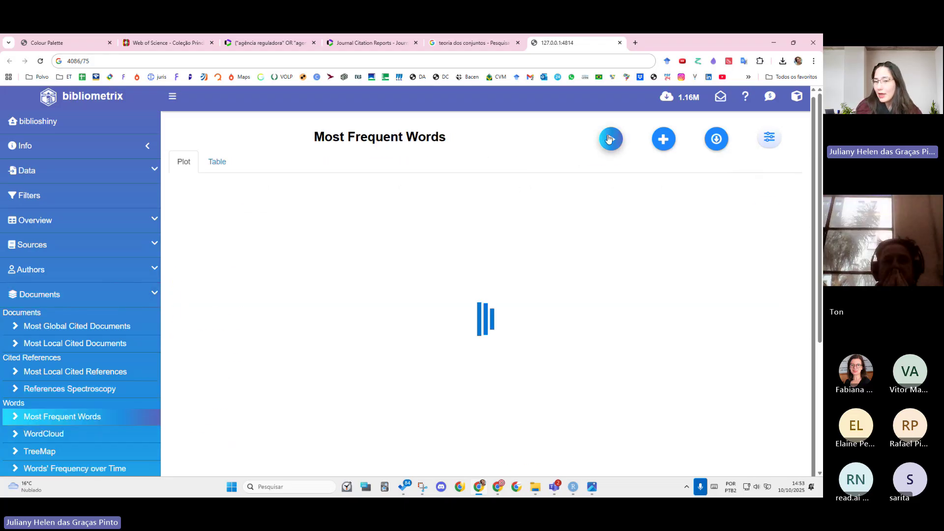
scroll(236, 209, "down", 1)
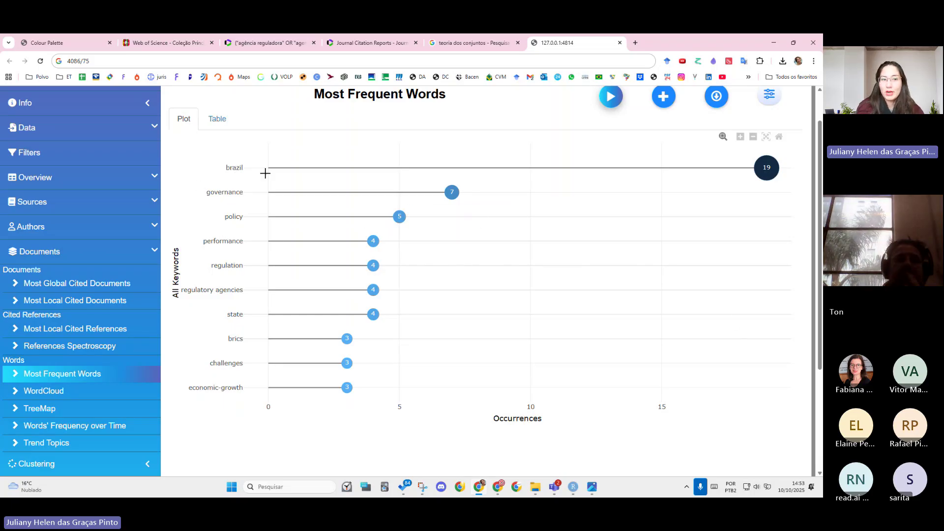
- Generate the WordCloud of the collection's keywords and view it enlarged
left_click(66, 396)
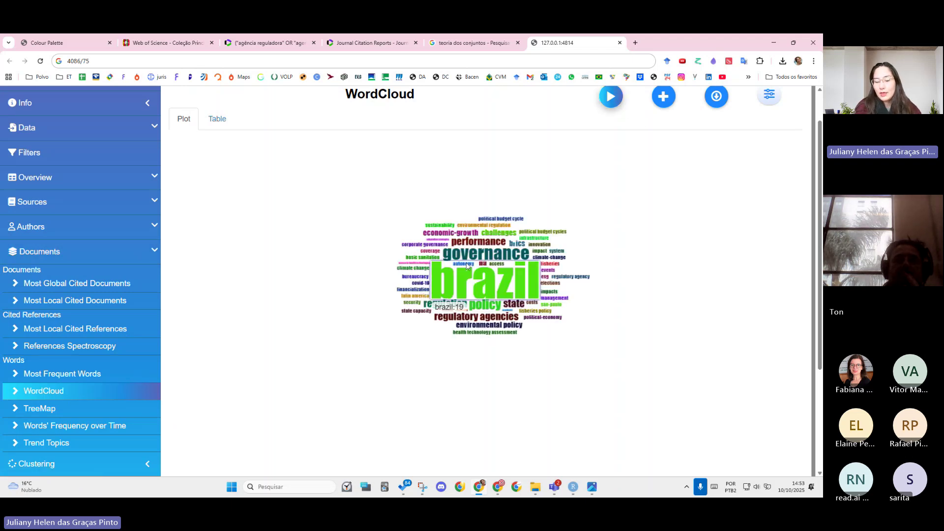
scroll(444, 246, "up", 5, "ctrl")
scroll(456, 246, "down", 3, "ctrl")
scroll(456, 246, "down", 3, "ctrl")
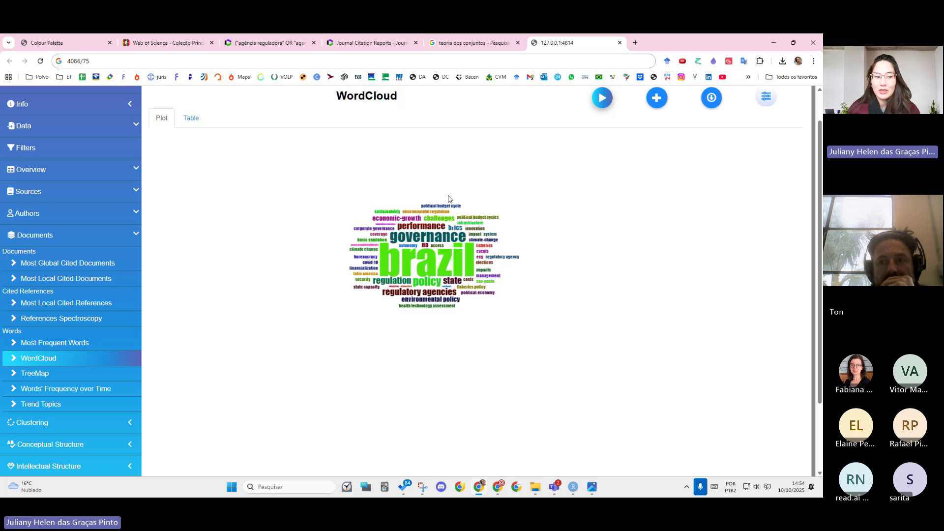
- Generate the TreeMap of the collection's keywords and the Trend Topics plot
left_click(34, 382)
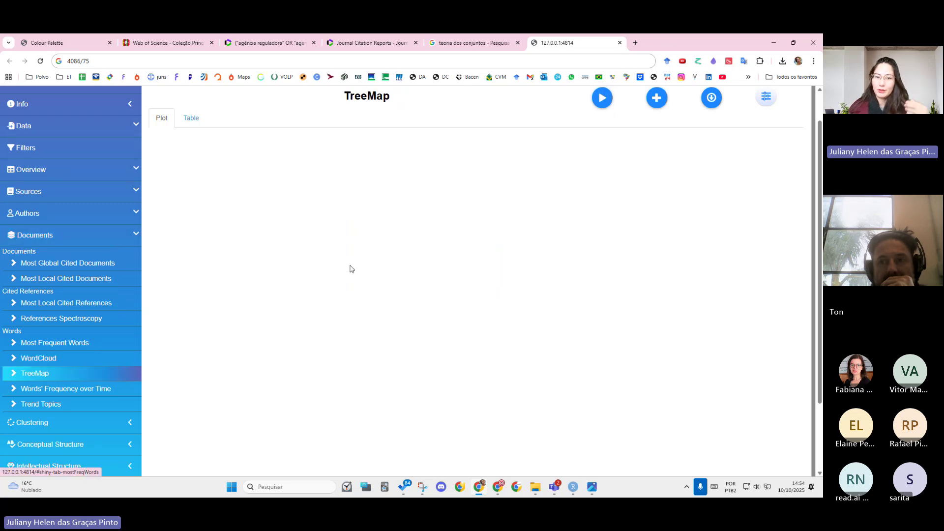
left_click(602, 99)
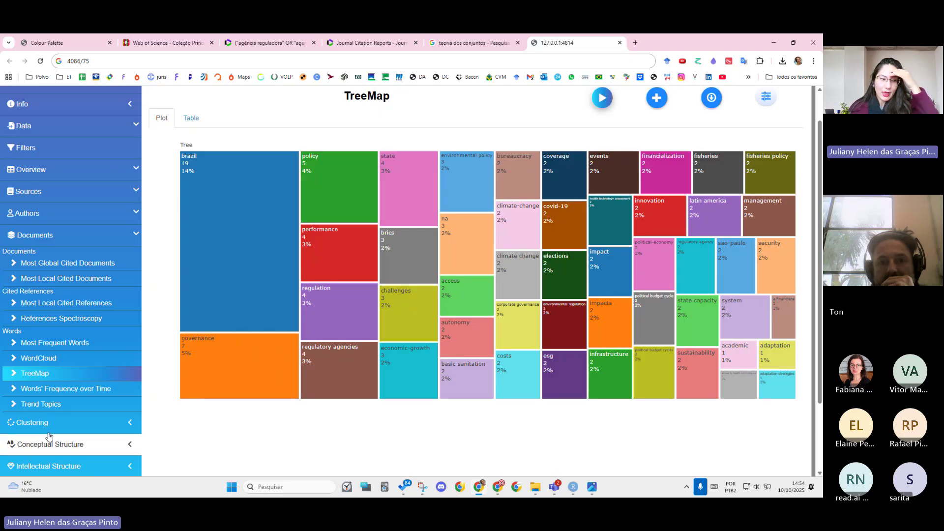
left_click(64, 411)
left_click(598, 105)
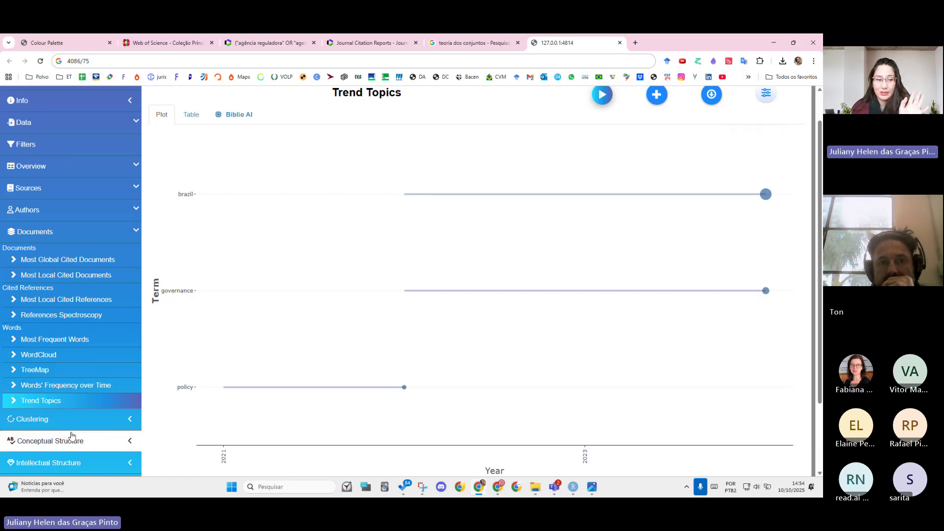
- Open the Countries' Collaboration World Map in the social structure analyses and inspect Brazil's collaboration links
left_click(104, 421)
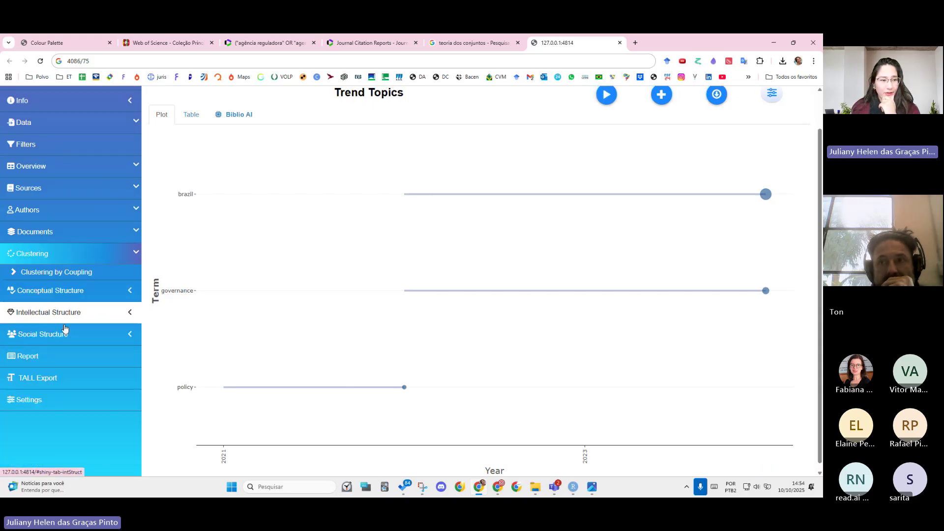
left_click(94, 334)
left_click(93, 353)
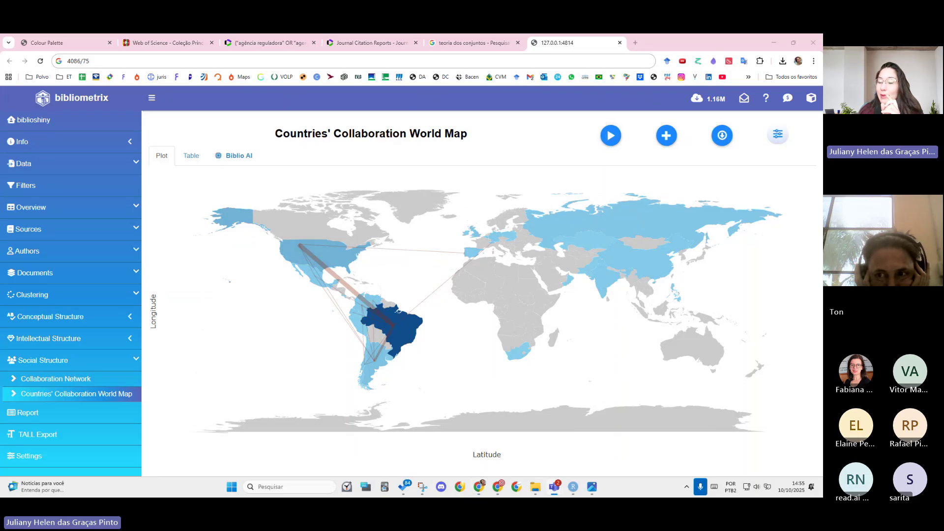
mouse_move(408, 326)
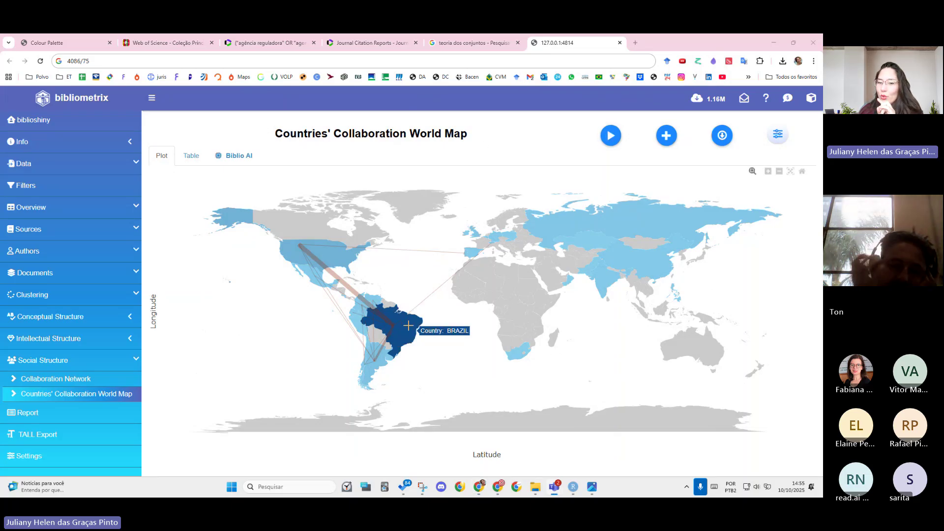
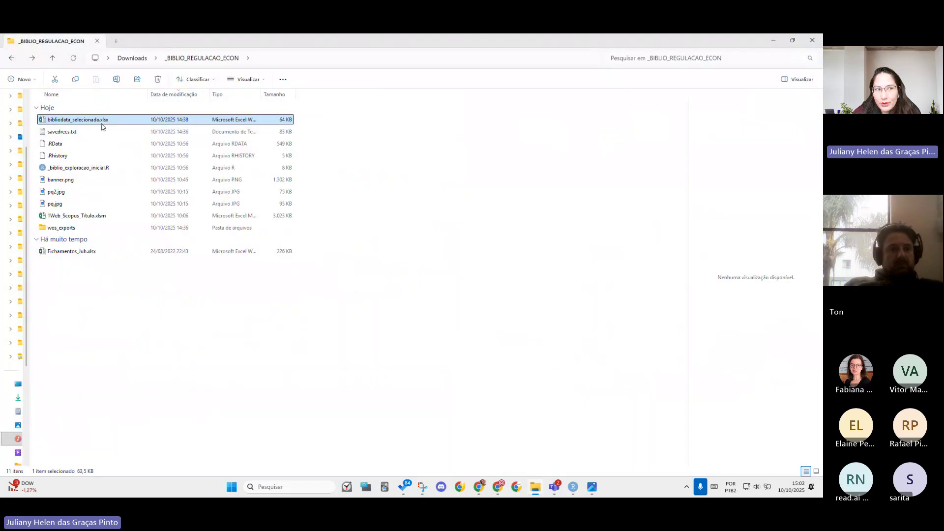
- Open bibliodata_selecionada.xlsx and examine its title, abstract, keyword and DOI columns through to the last record
double_click(101, 121)
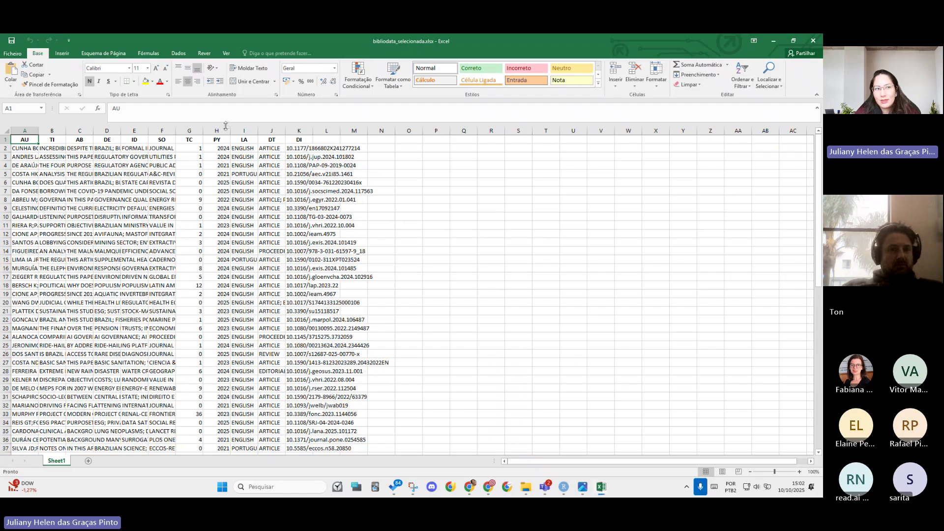
left_click(49, 142)
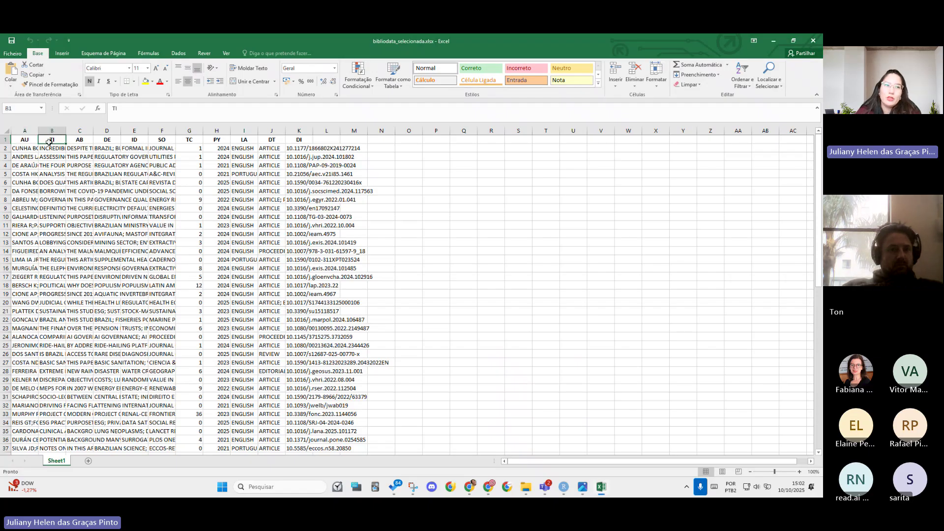
left_click(75, 141)
left_click(108, 149)
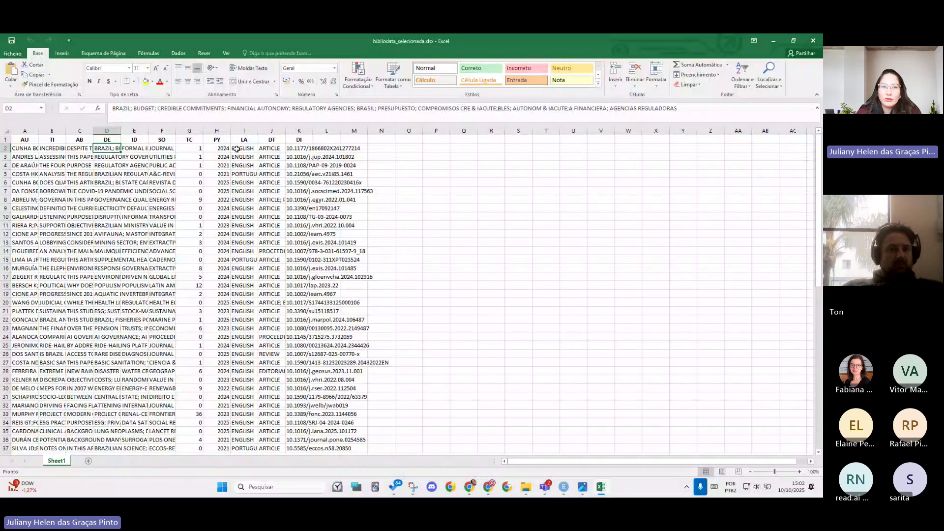
left_click(299, 148)
key("ctrl+space")
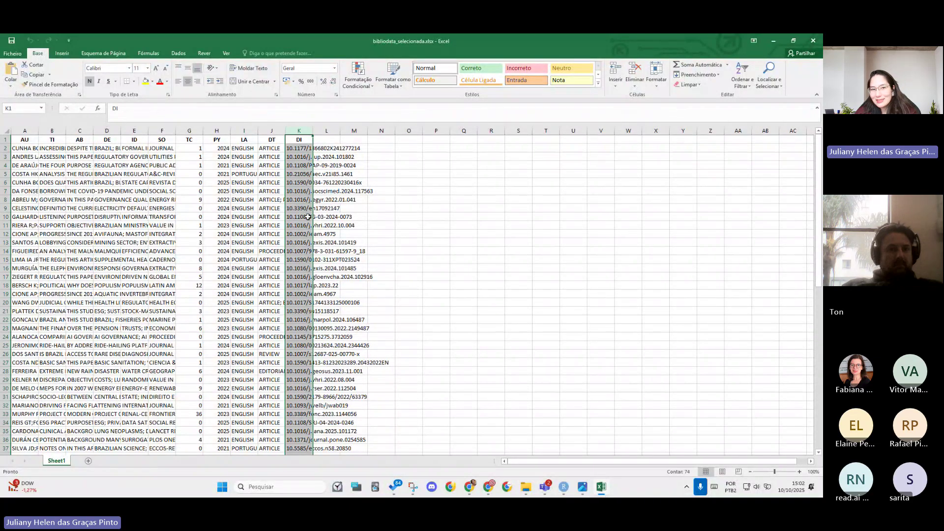
scroll(317, 209, "down", 12)
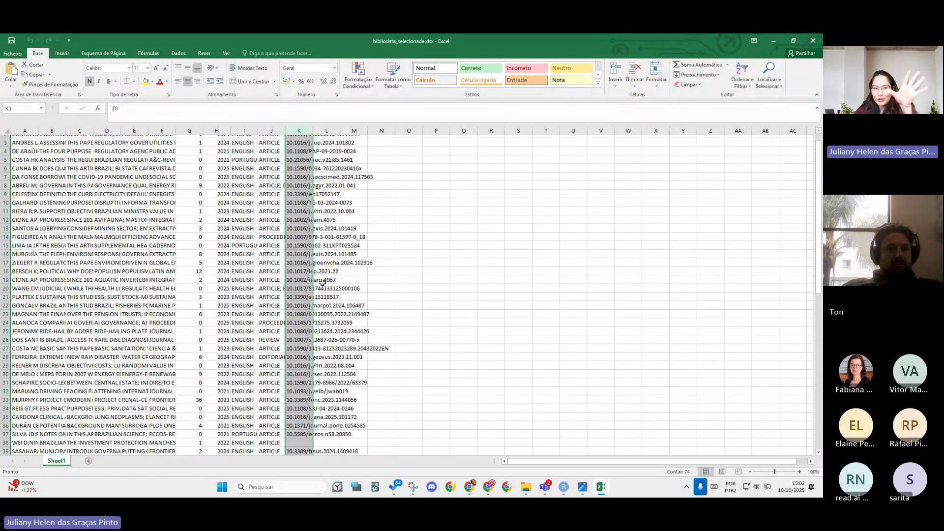
scroll(305, 336, "down", 7)
scroll(308, 336, "up", 5)
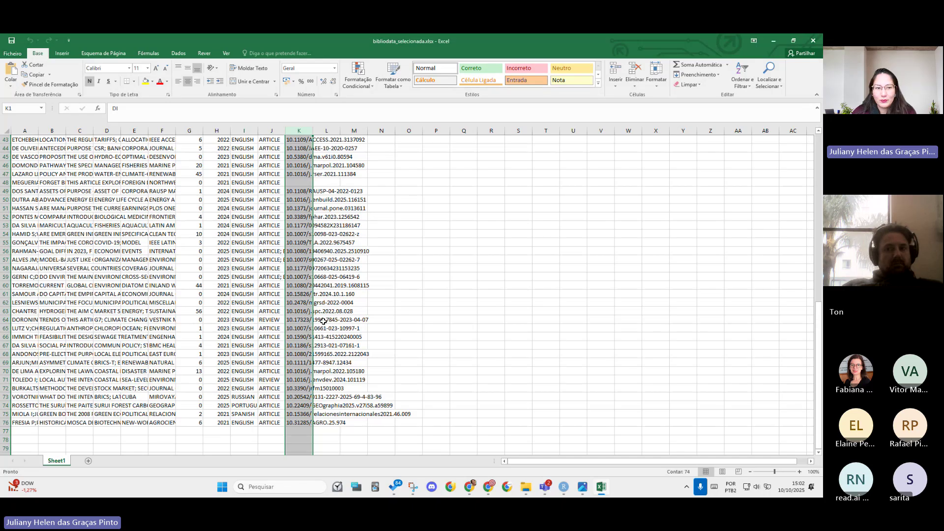
scroll(324, 320, "up", 14)
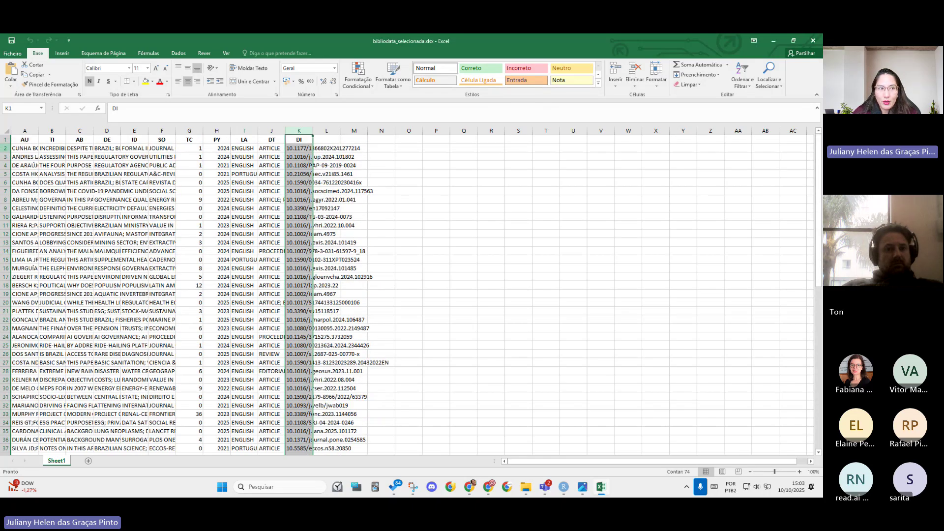
- Open the 1Web_Scopus_Título.xlsm workbook from the _BIBLIO_REGULACAO_ECON folder and read the purpose on its Sobre esta planilha sheet
left_click(524, 494)
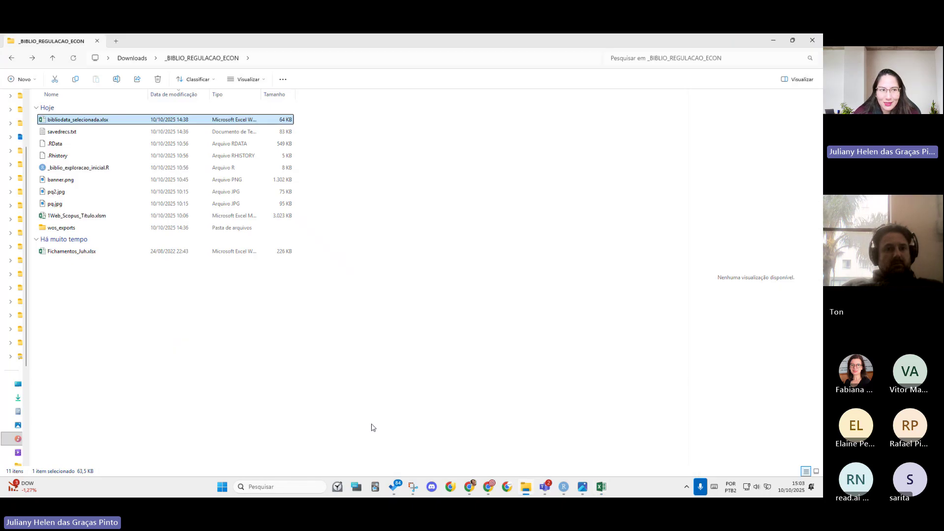
left_click(103, 220)
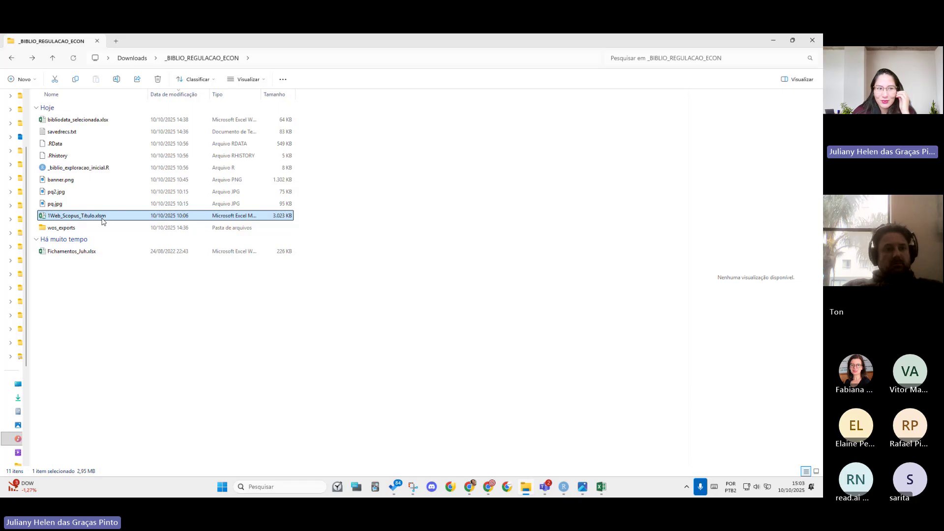
double_click(103, 219)
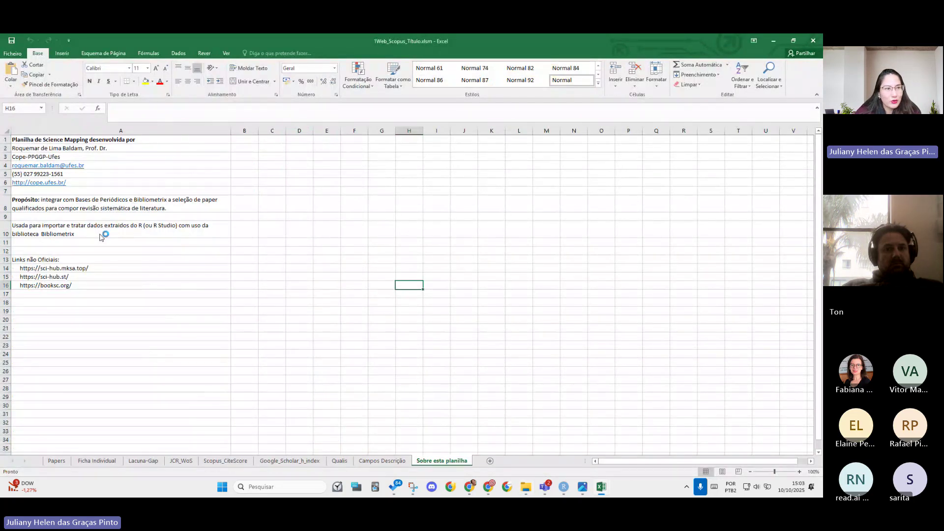
left_click(91, 205)
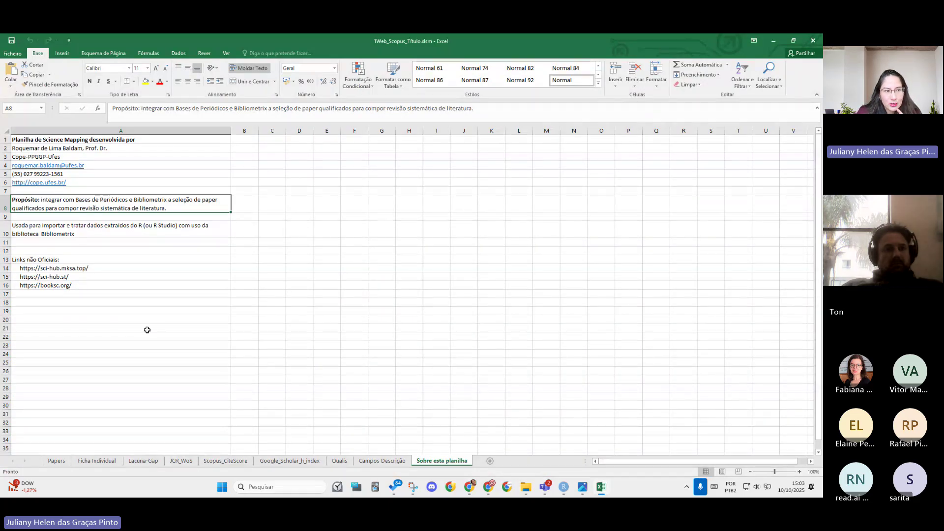
left_click(79, 337)
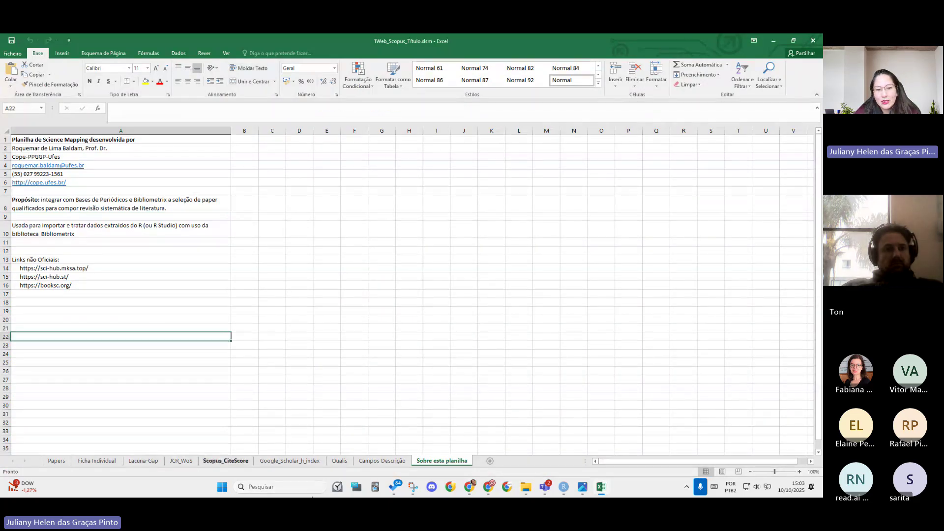
- Open the Papers sheet and return to the first records of its article list
left_click(56, 461)
left_click(87, 272)
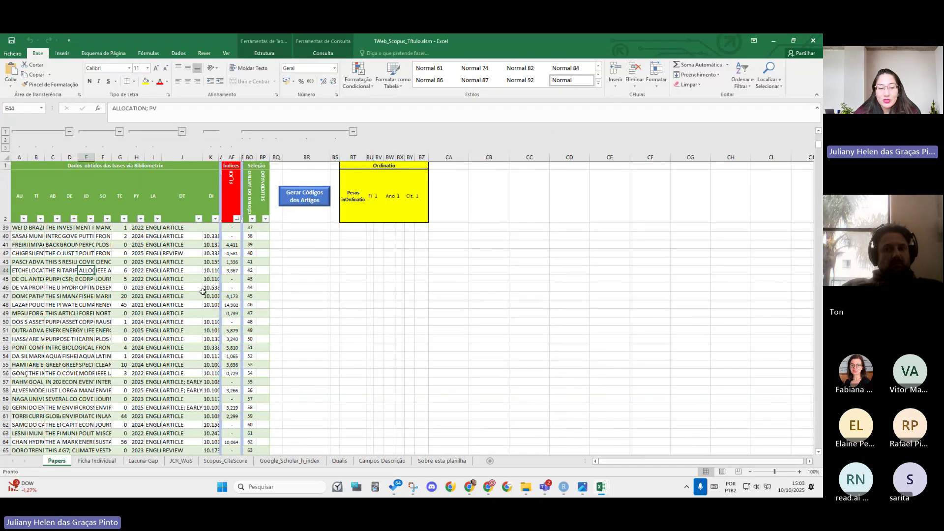
left_click(139, 355)
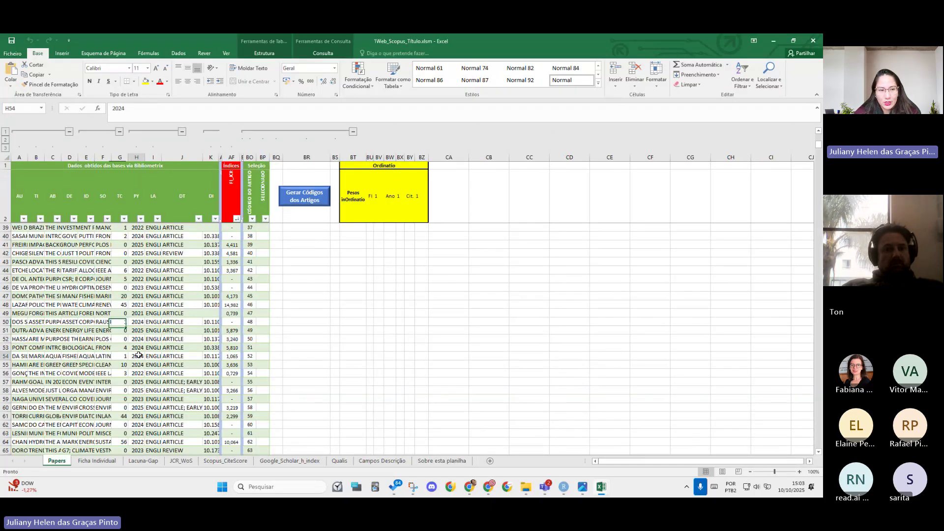
left_click_drag(818, 145, 819, 137)
left_click(101, 277)
left_click(24, 219)
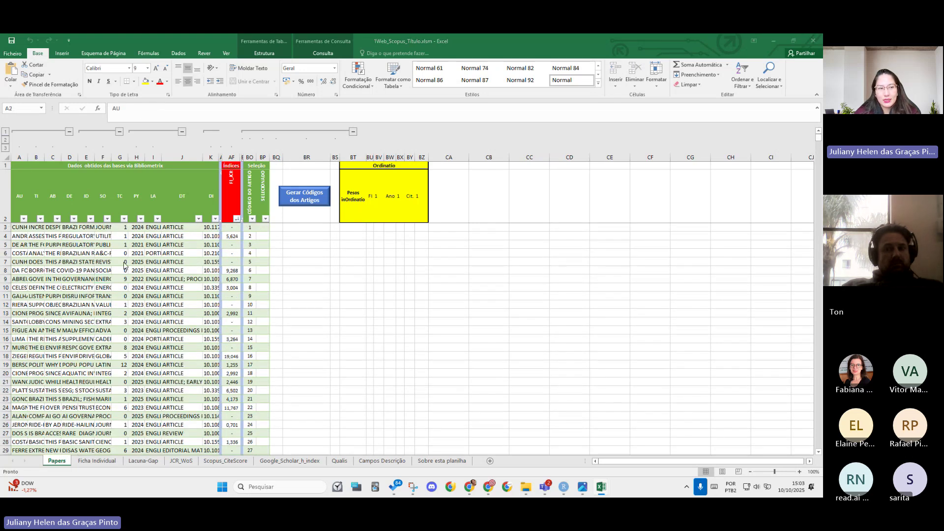
- Check the first records in bibliodata_selecionada.xlsx against the Papers sheet, and minimise that workbook
key("alt+Tab")
left_click_drag(25, 148, 330, 158)
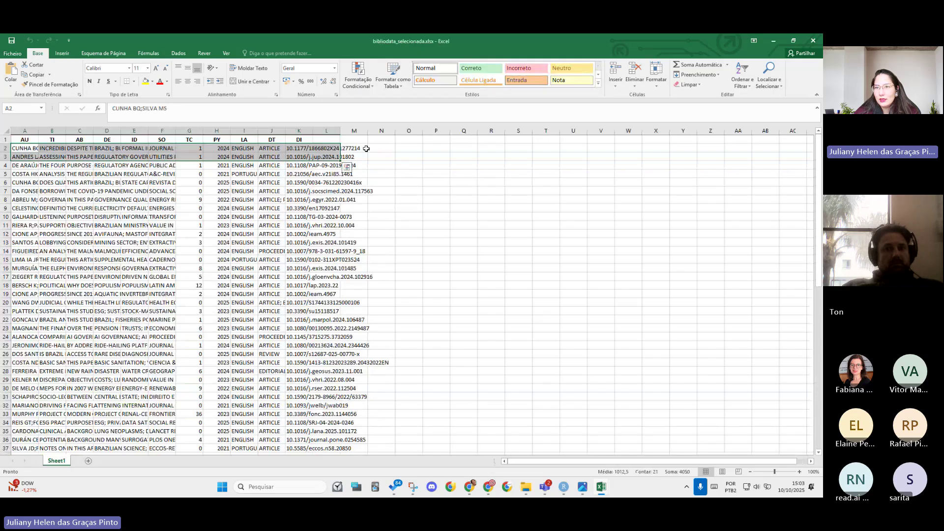
left_click(773, 40)
- Enlarge the Papers sheet and review the FI_JCR impact factors down to the last article
left_click(70, 295)
scroll(74, 248, "up", 4, "ctrl")
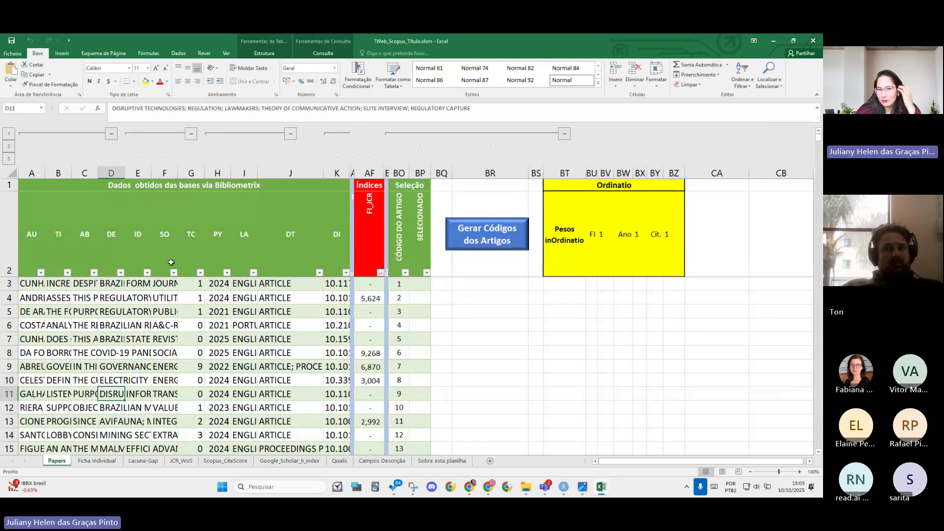
scroll(369, 299, "down", 11)
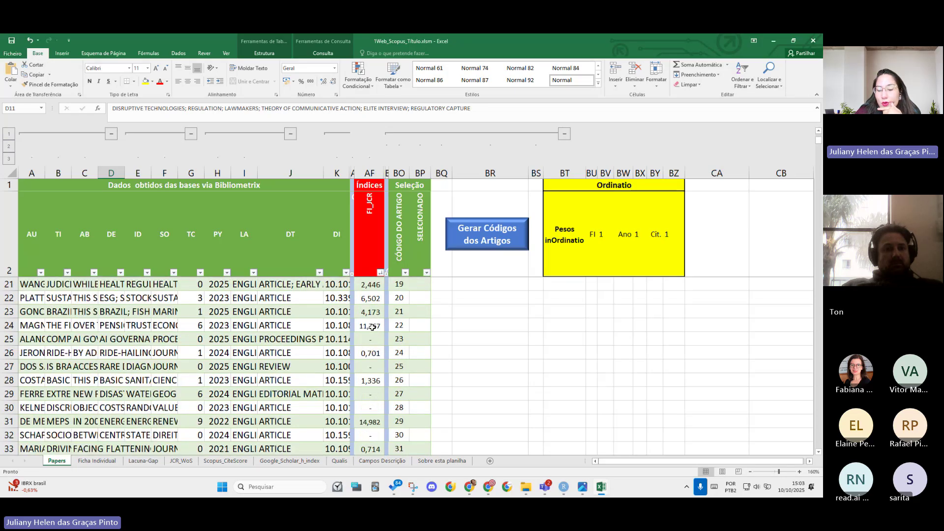
scroll(372, 337, "down", 8)
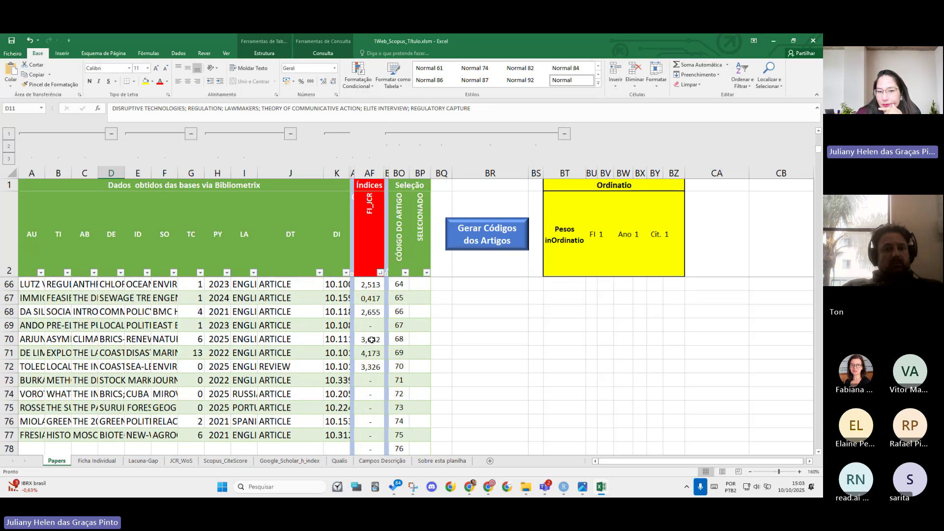
scroll(371, 353, "up", 19)
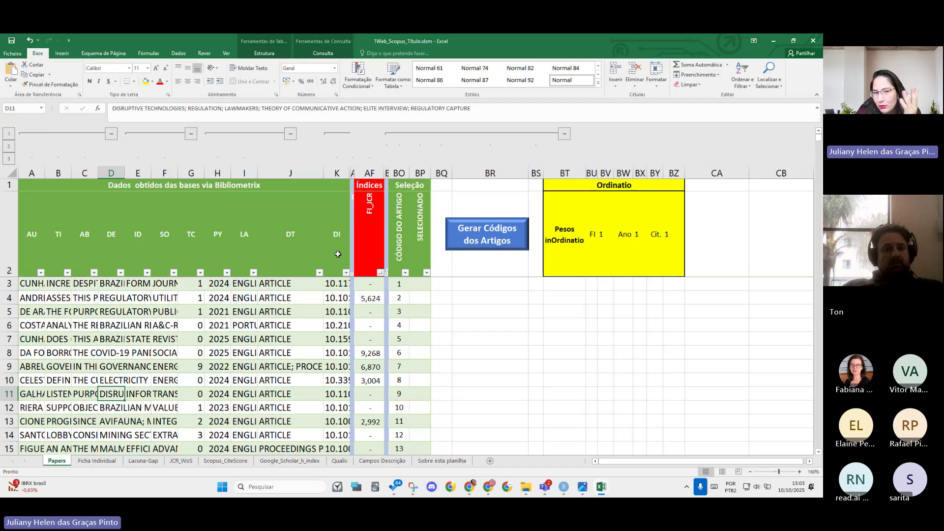
- Sort the Papers table by FI_JCR from largest to smallest and review the ranking down to the lowest values
left_click(381, 273)
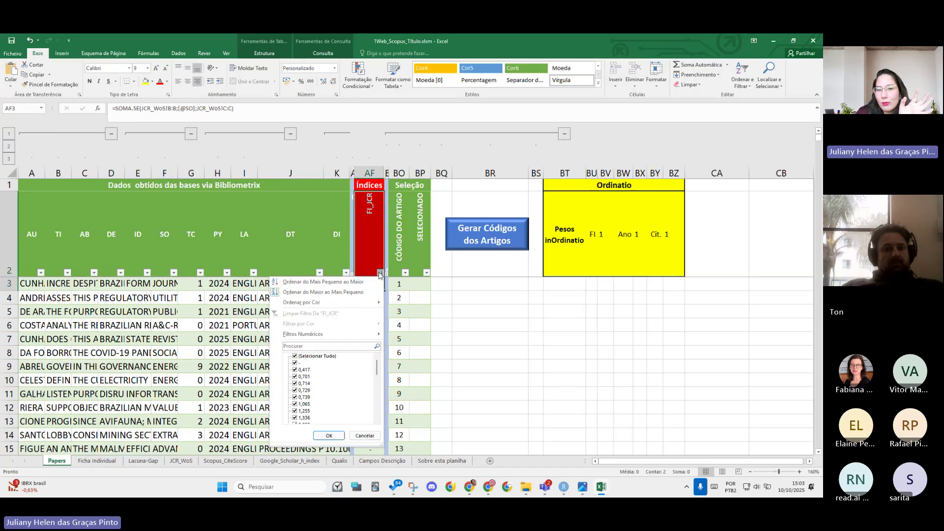
left_click(321, 294)
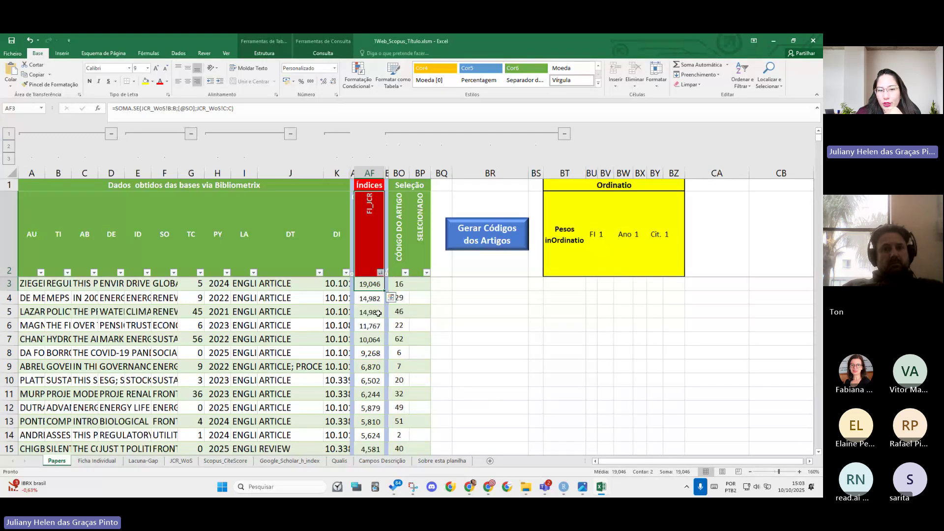
left_click(378, 313)
scroll(373, 378, "down", 9)
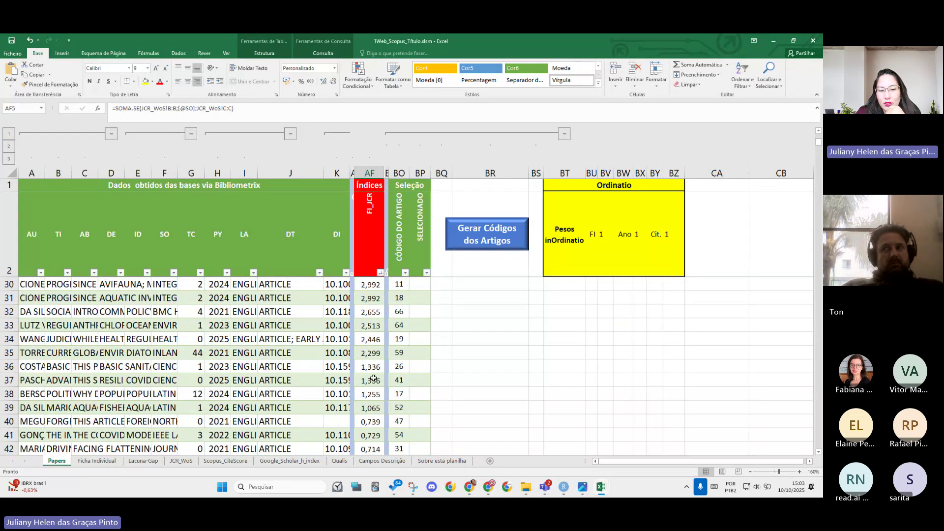
scroll(374, 378, "down", 2)
- Colour the text red in rows 40 to 95 of the Papers sheet, starting at the first impact factor below 1
left_click(372, 338)
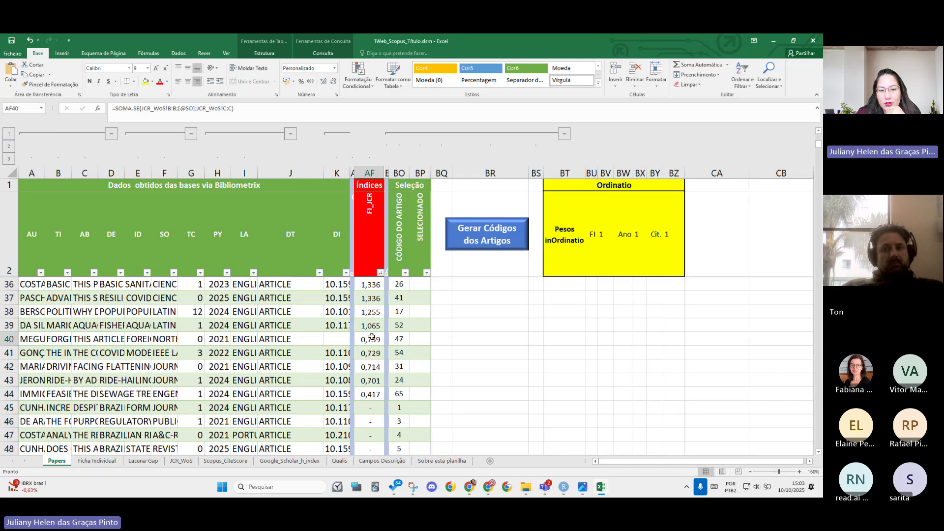
mouse_move(9, 338)
left_mouse_down()
mouse_move(8, 494)
mouse_move(13, 283)
mouse_move(19, 496)
mouse_move(15, 352)
left_mouse_up()
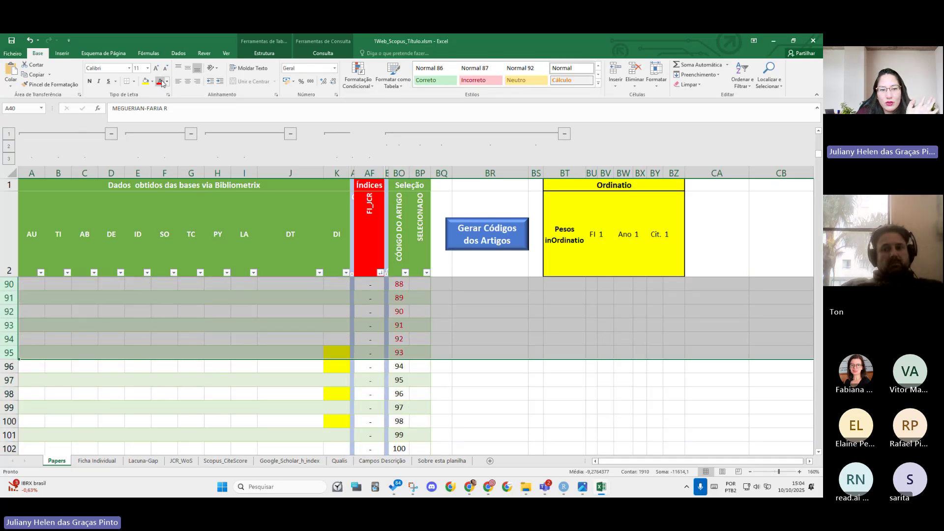
scroll(485, 358, "up", 18)
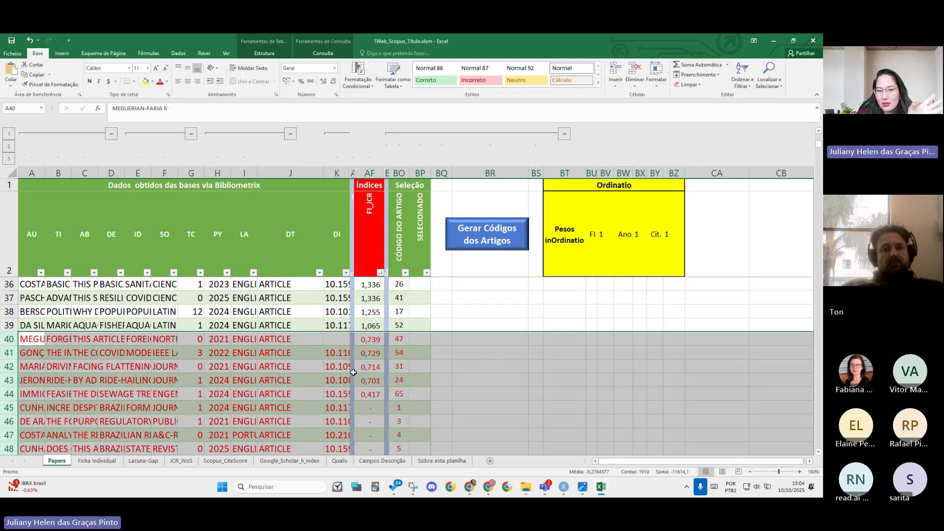
scroll(353, 372, "up", 11)
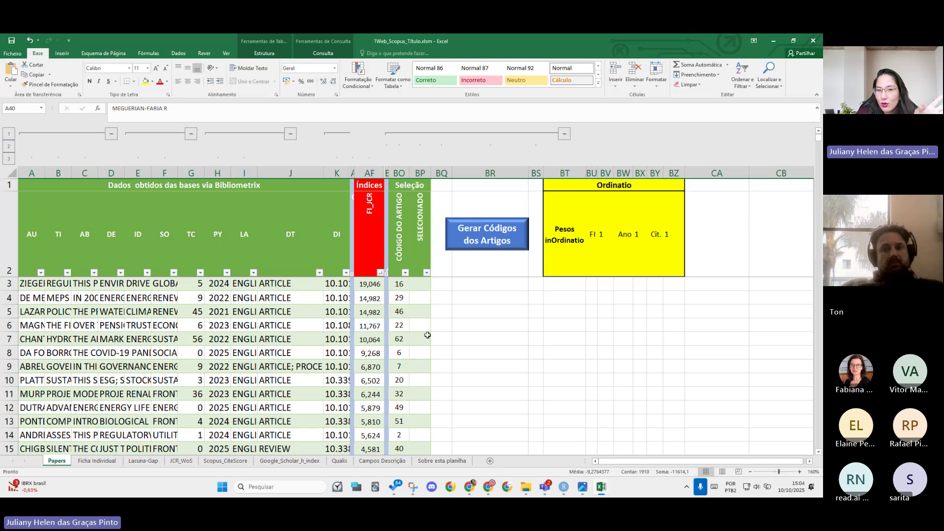
- Mark the Papers table's SELECIONADO column as ok from row 3 down to row 44
left_click(429, 283)
type("ok")
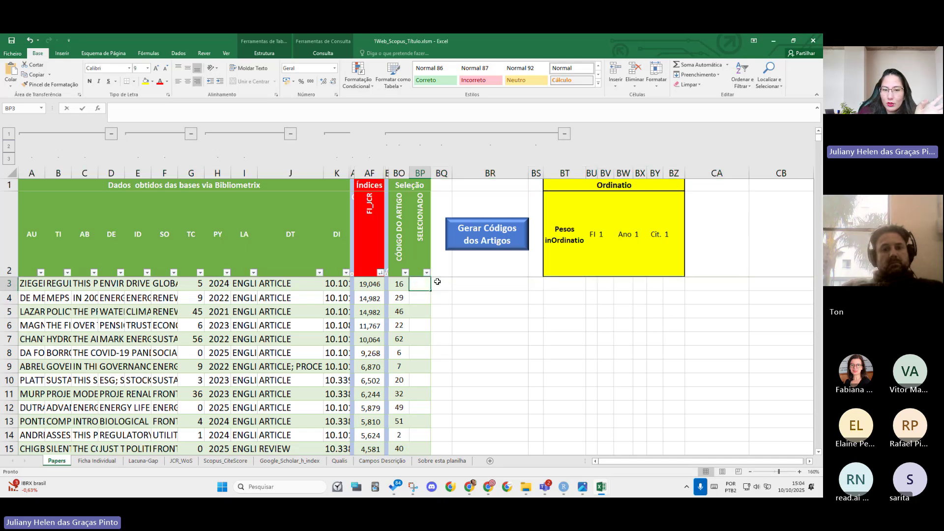
key("Return")
left_click(422, 284)
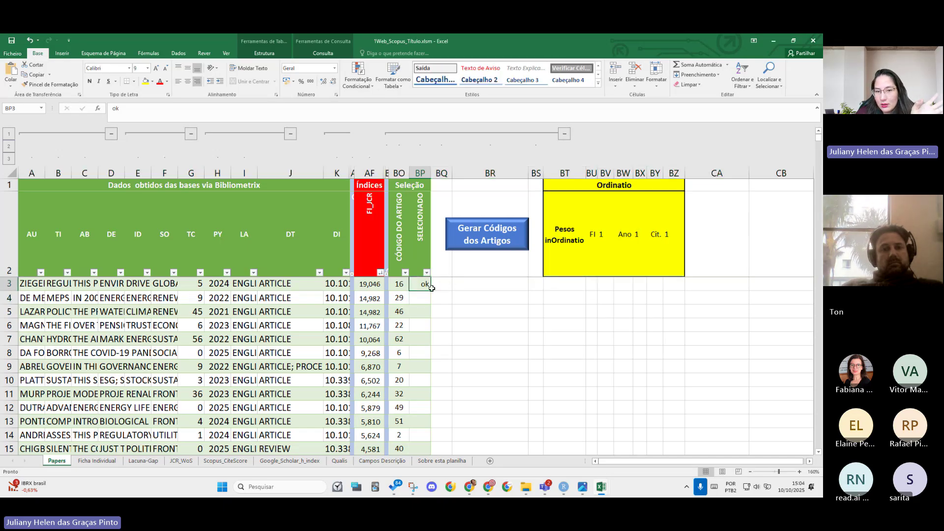
left_click_drag(430, 291, 429, 331)
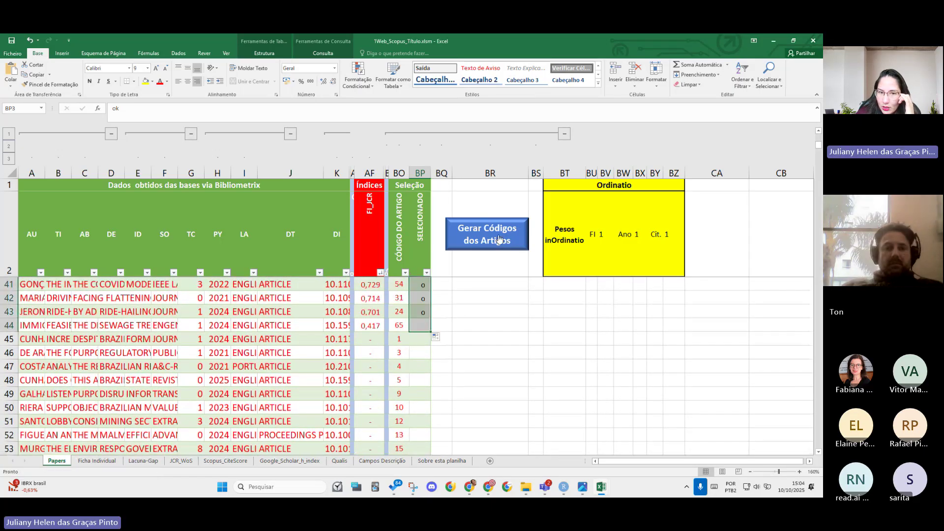
left_click(497, 340)
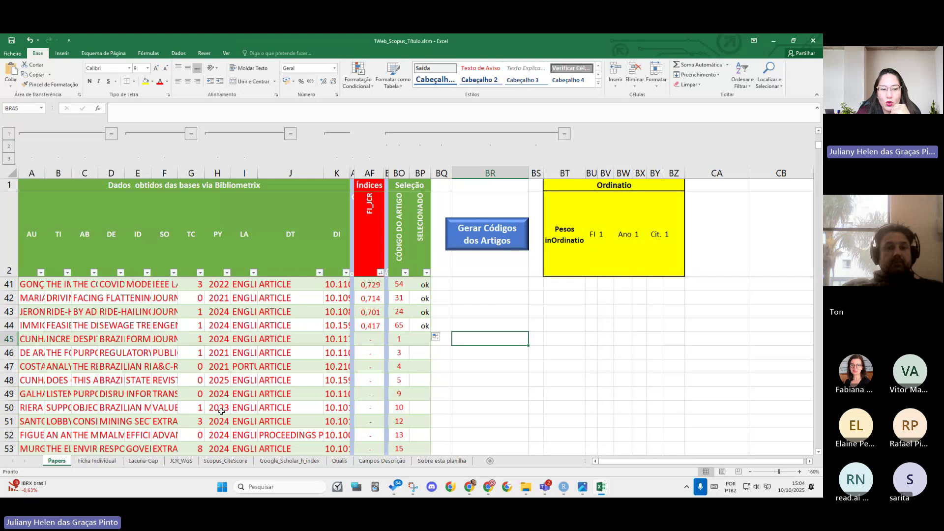
- Review the first paper's title, abstract, keywords, JCR and year in the Ficha Individual sheet
left_click(96, 461)
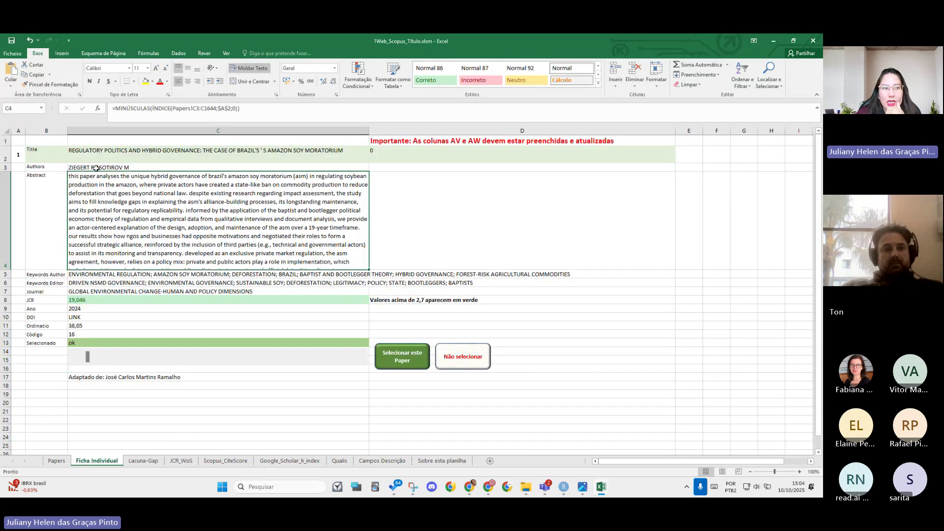
left_click(118, 153)
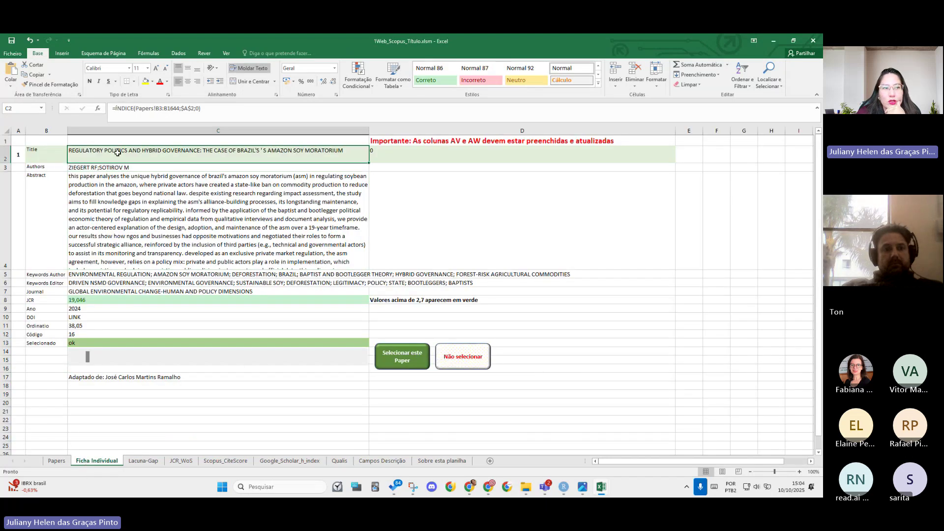
left_click(150, 215)
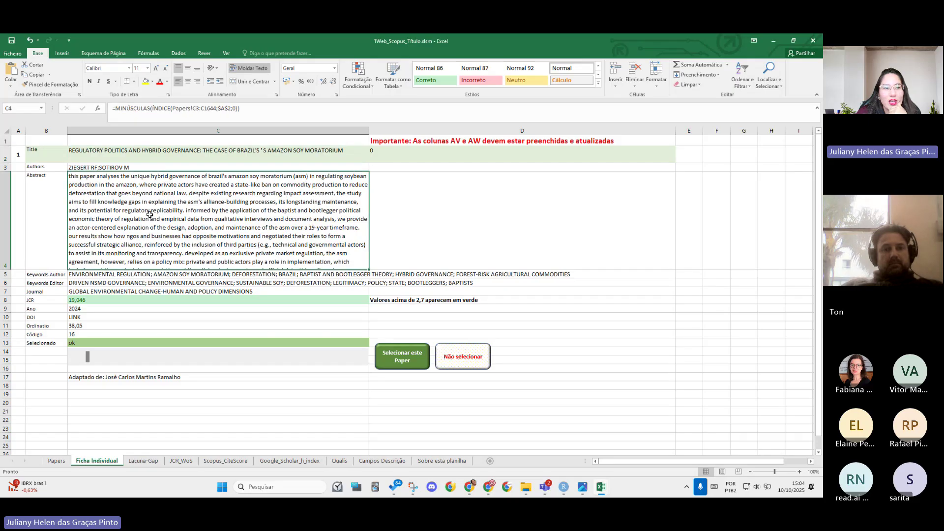
left_click(101, 282)
left_click(88, 299)
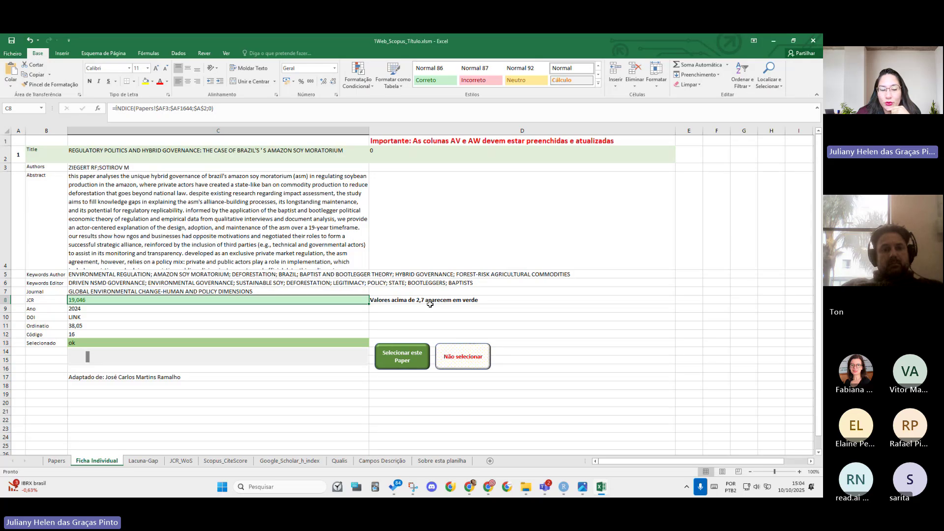
left_click(430, 303)
left_click(128, 307)
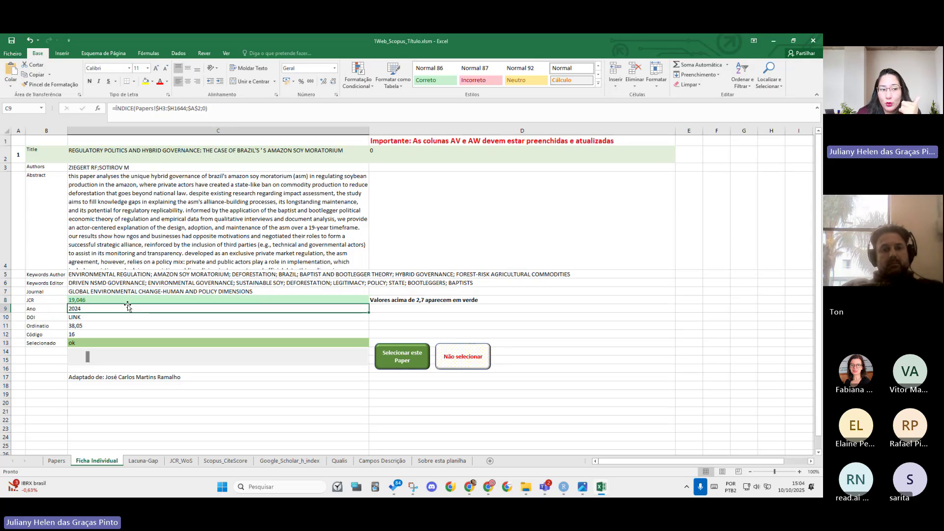
- Follow the first paper's DOI link to its Sci-Hub page, read it, and return to the Ficha Individual sheet
left_click(102, 319)
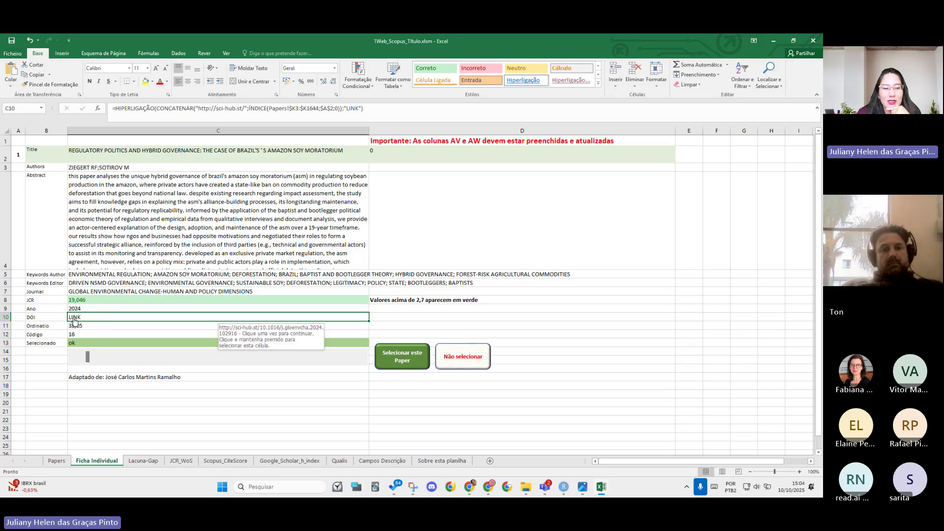
left_click(74, 319)
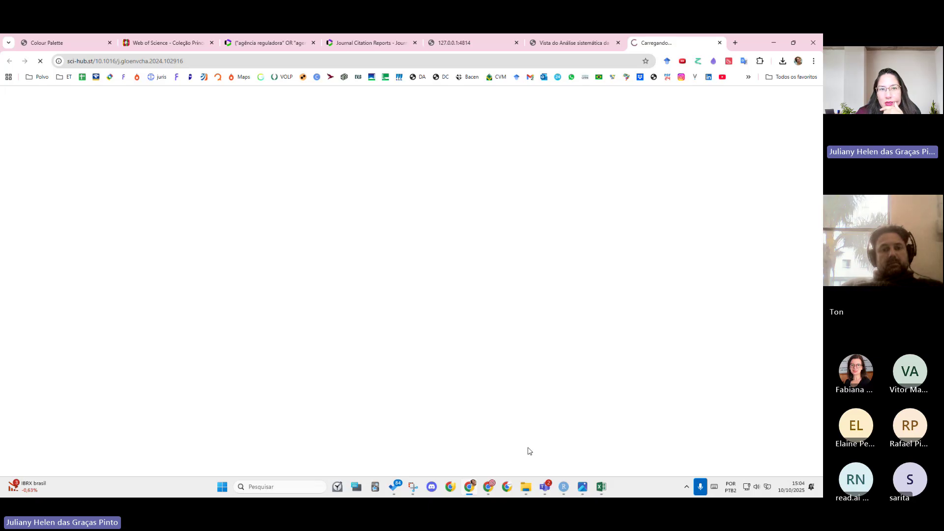
scroll(468, 338, "down", 4)
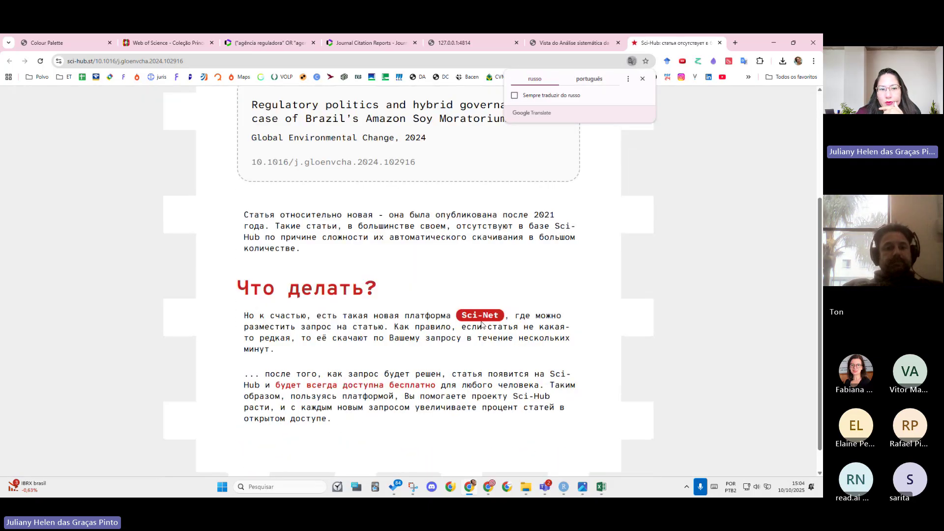
scroll(468, 344, "up", 4)
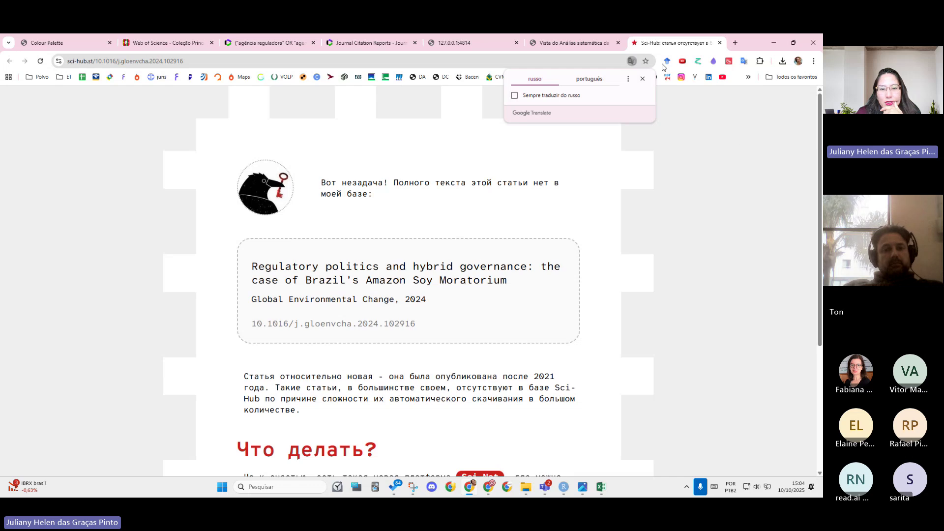
left_click(773, 43)
left_click(340, 421)
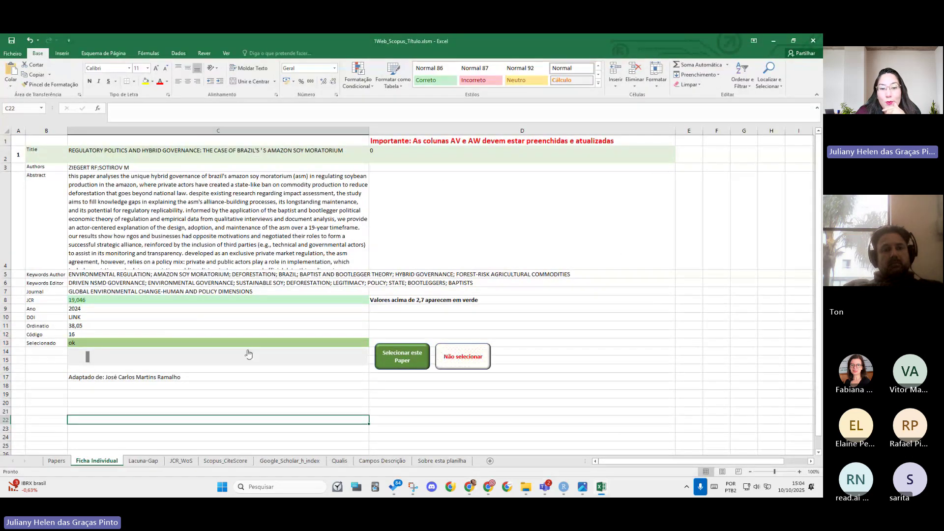
- In Ficha Individual, mark the Amazon Soy Moratorium paper as selected and the air conditioner MEPS paper as not selected, checking each abstract
left_click(112, 208)
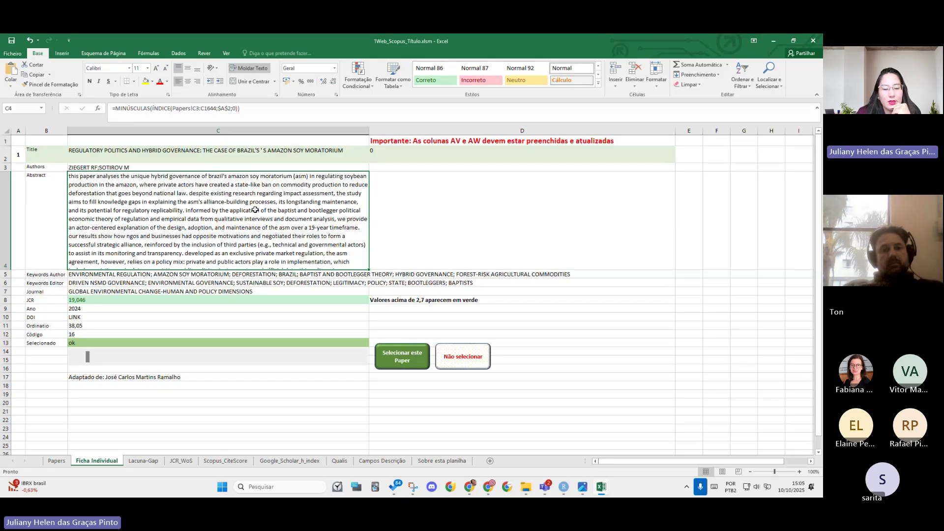
left_click(404, 363)
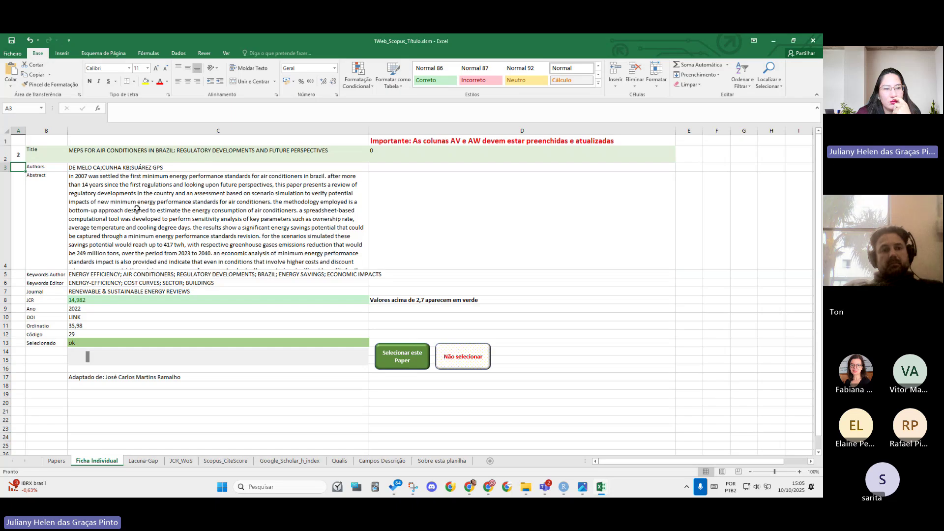
left_click(202, 245)
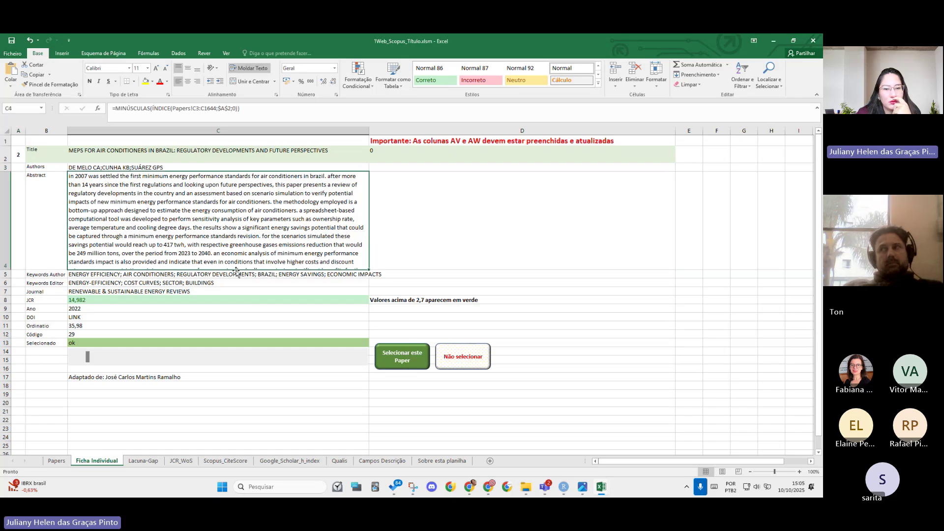
left_click(465, 359)
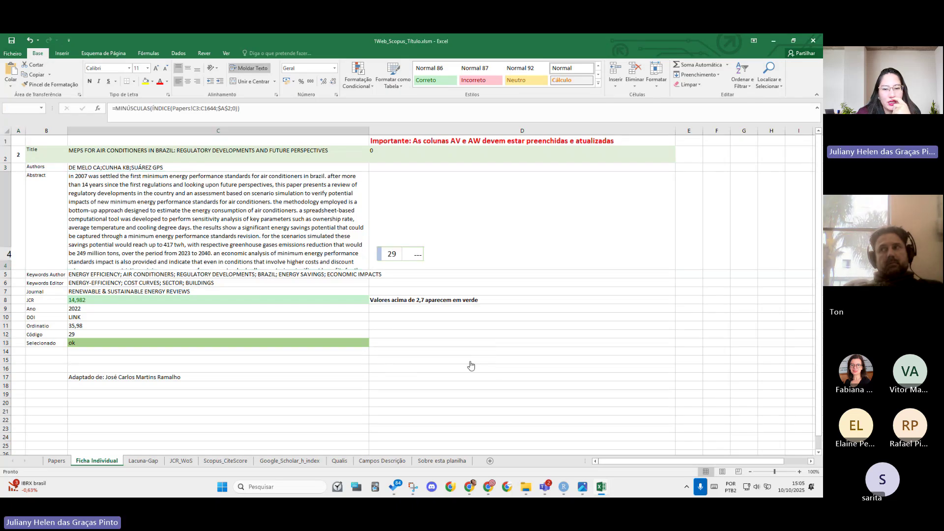
- Look through the Lacuna-Gap, Scopus_CiteScore, Google_Scholar_h_index, Qualis, Campos Descrição and Sobre esta planilha sheets
left_click(143, 461)
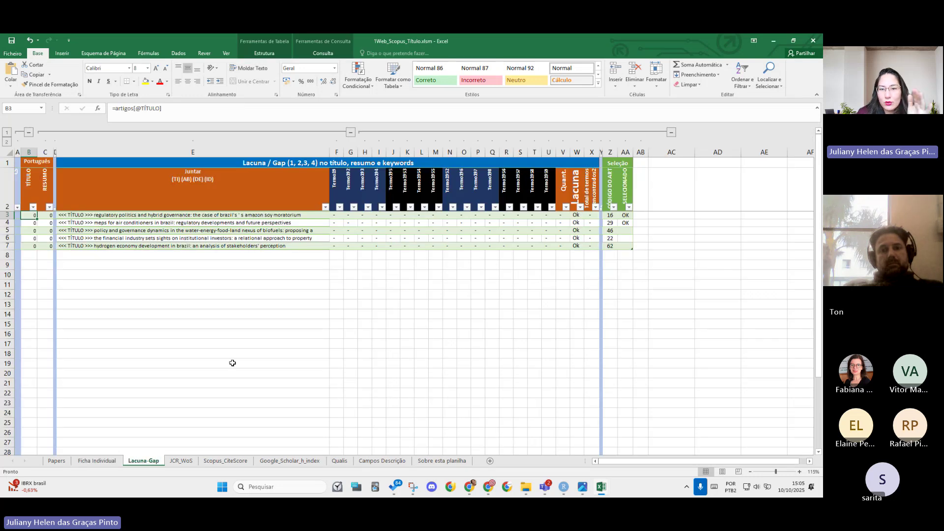
left_click(233, 462)
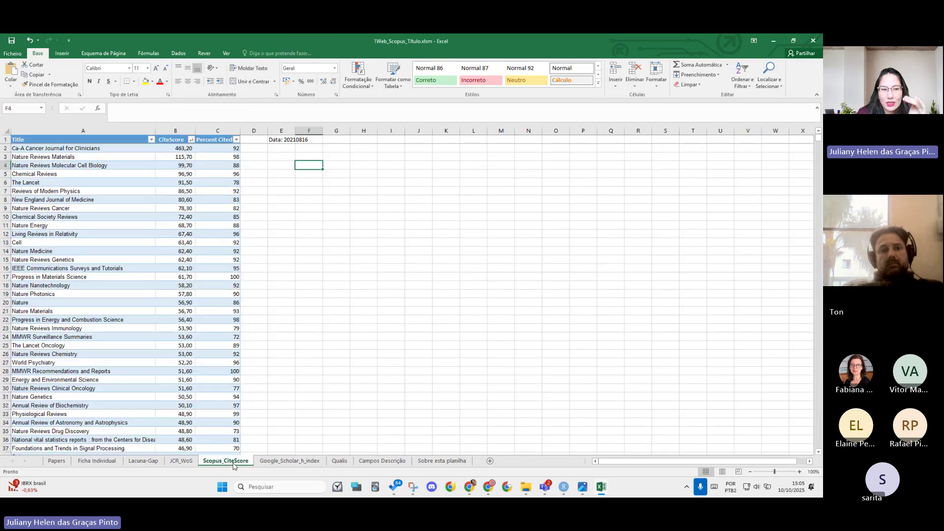
left_click(289, 461)
left_click(339, 462)
left_click(379, 462)
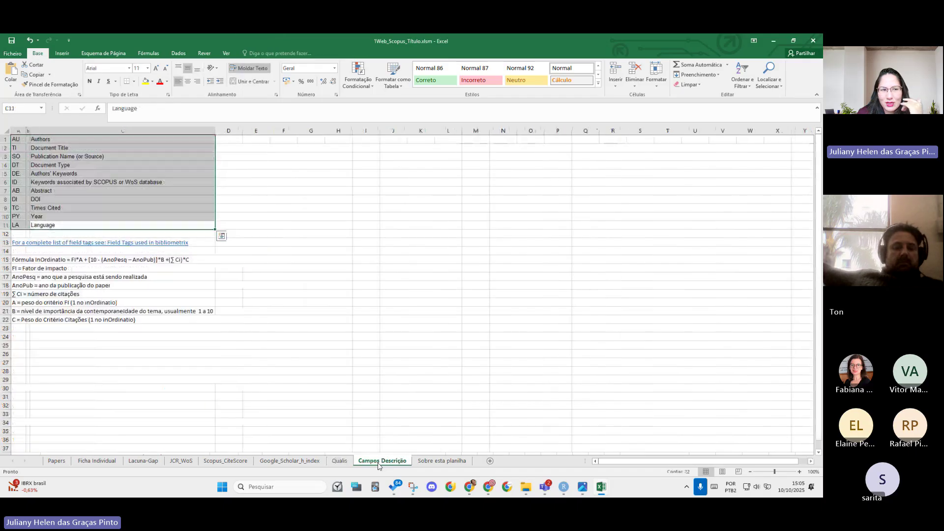
left_click(441, 461)
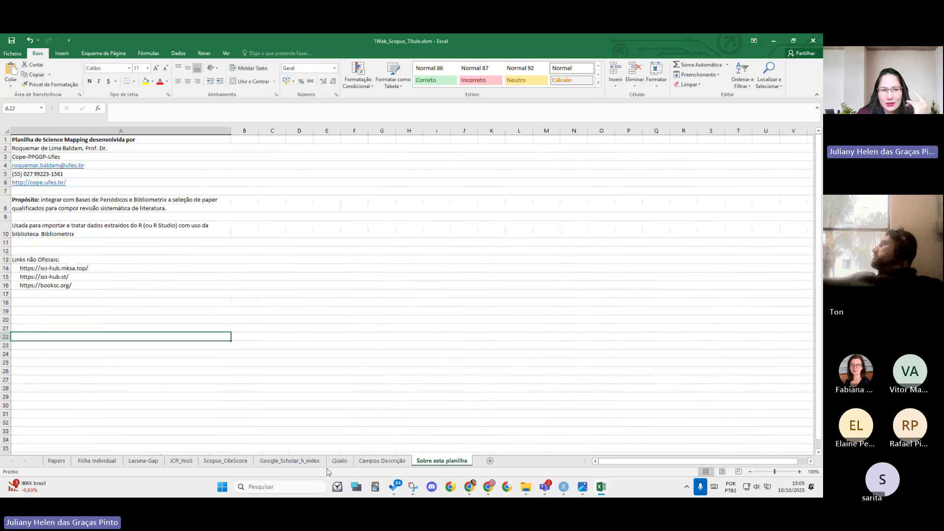
- Check the selection column of the Lacuna-Gap sheet and return to Ficha Individual
left_click(138, 461)
left_click(97, 461)
left_click(144, 461)
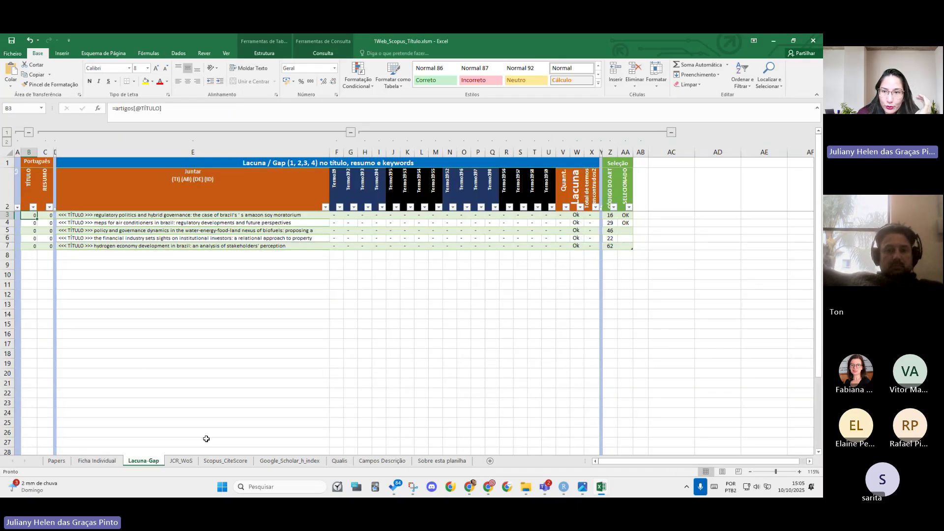
left_click(625, 230)
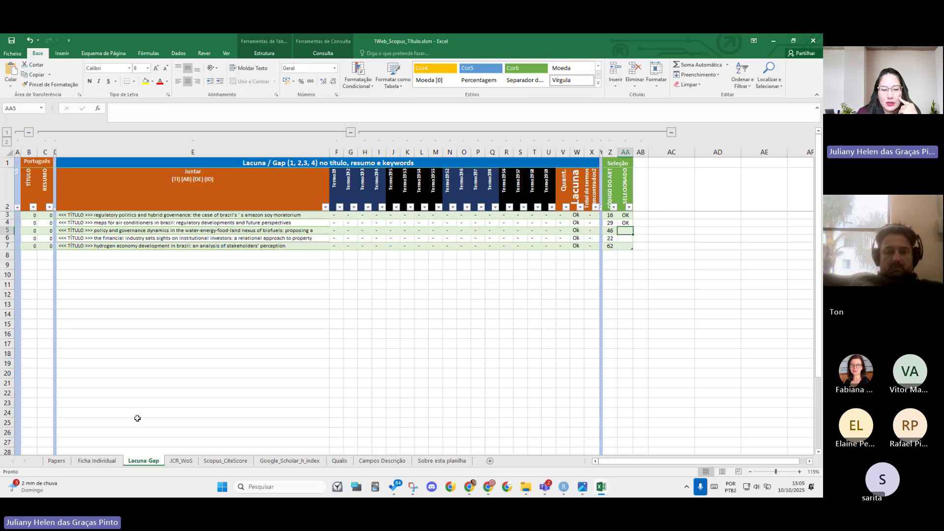
left_click(98, 461)
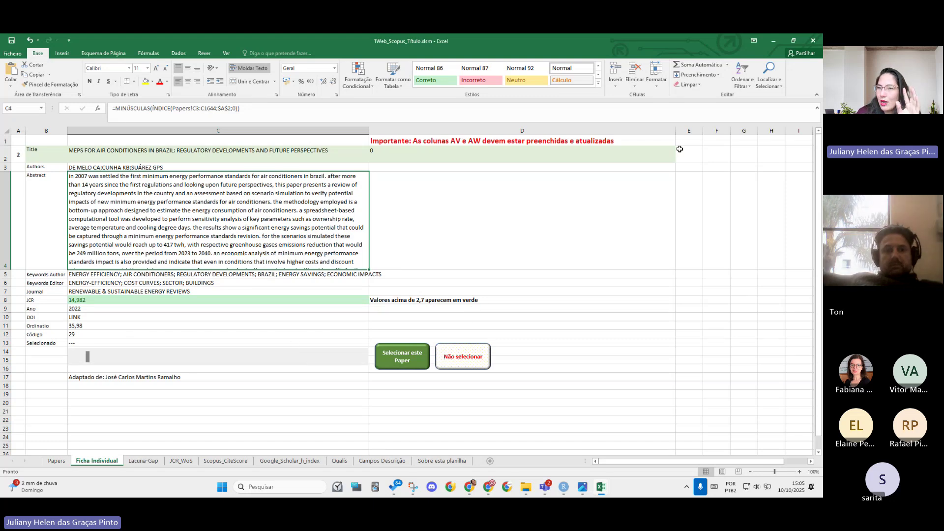
- Minimise the review workbook, open Fichamentos_Juh.xlsx, and show the first article's title, authors and objective in Planilha1
left_click(776, 41)
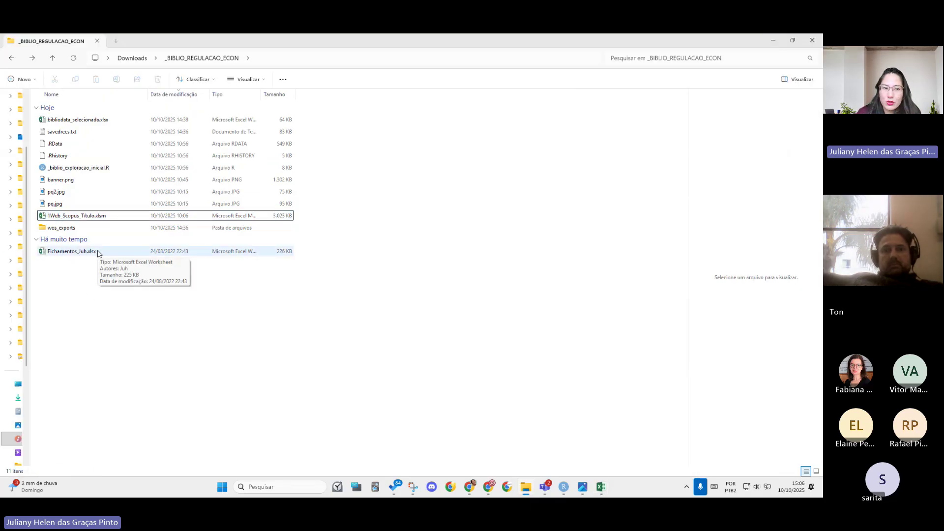
double_click(71, 252)
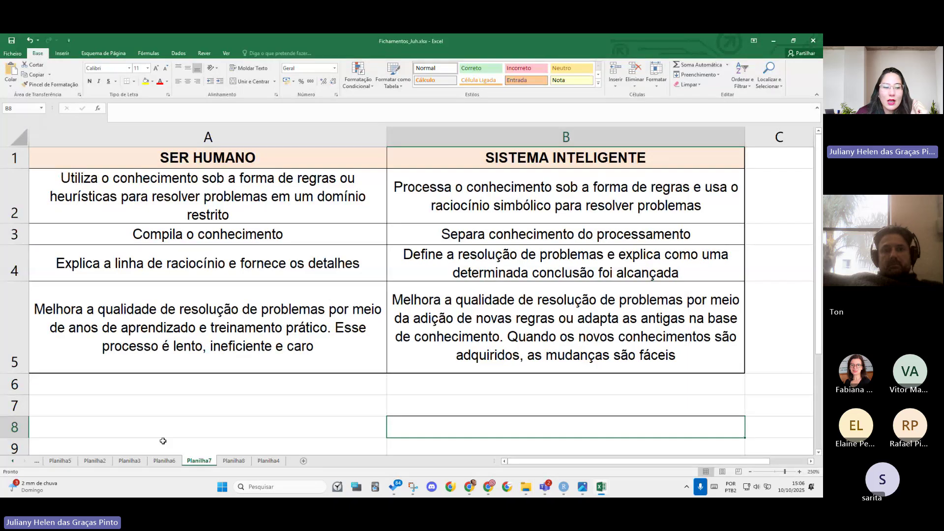
left_click(36, 461)
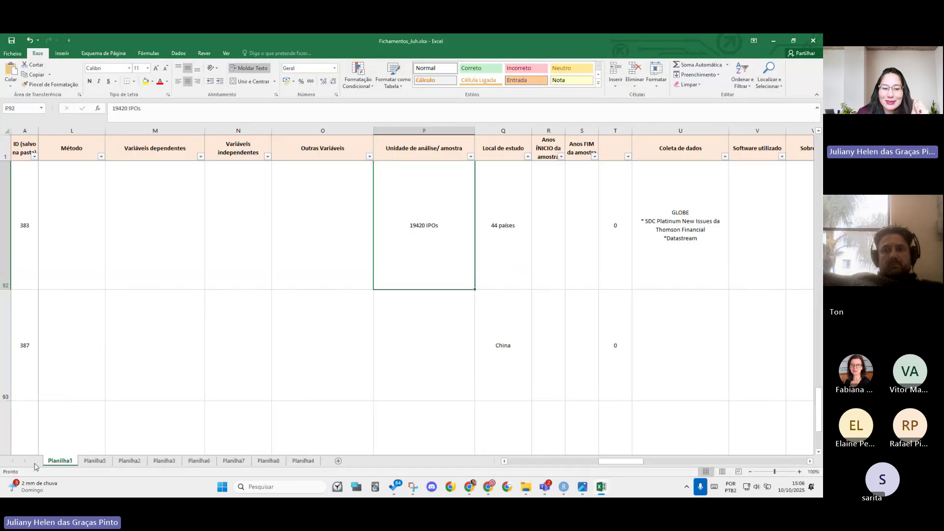
left_click(343, 335)
scroll(590, 410, "up", 20)
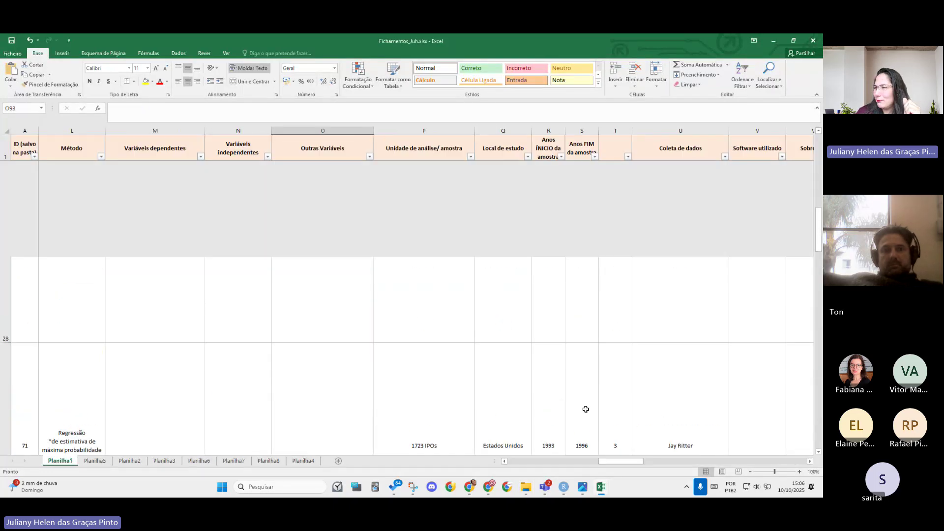
scroll(585, 409, "up", 10)
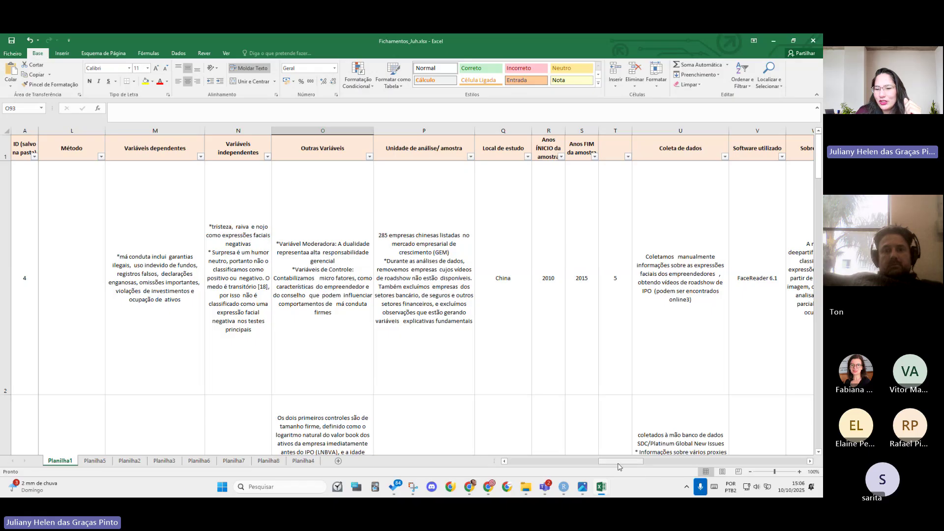
left_click_drag(619, 461, 528, 461)
left_click(318, 264)
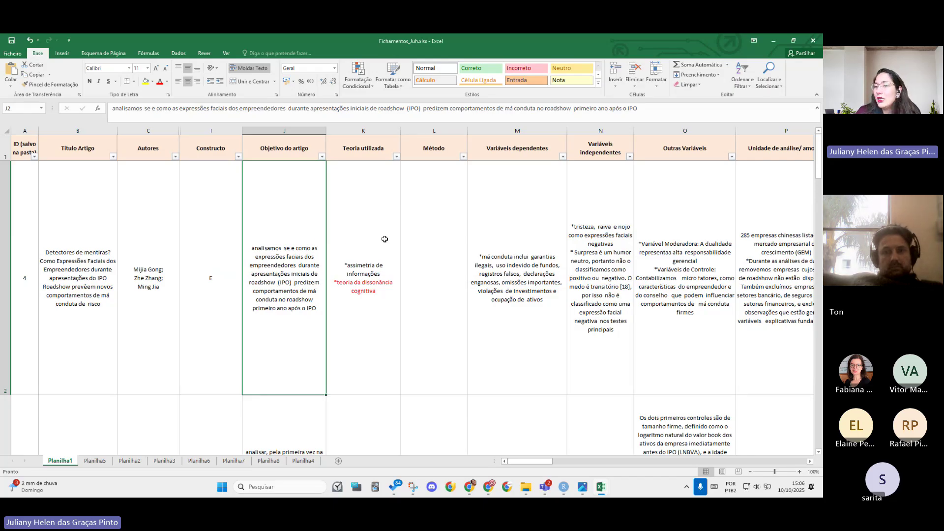
- Review the article summaries in Planilha1 down to the last recorded paper
scroll(268, 308, "down", 18)
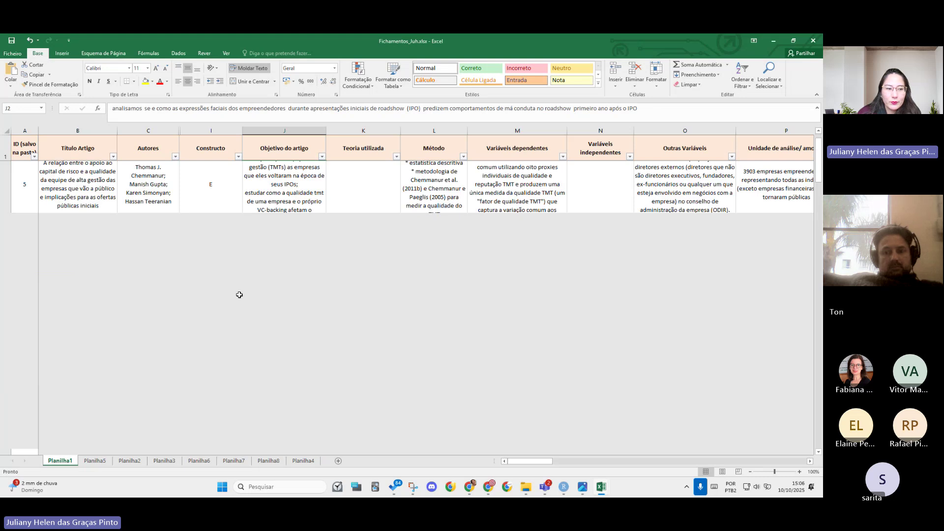
scroll(268, 307, "down", 15)
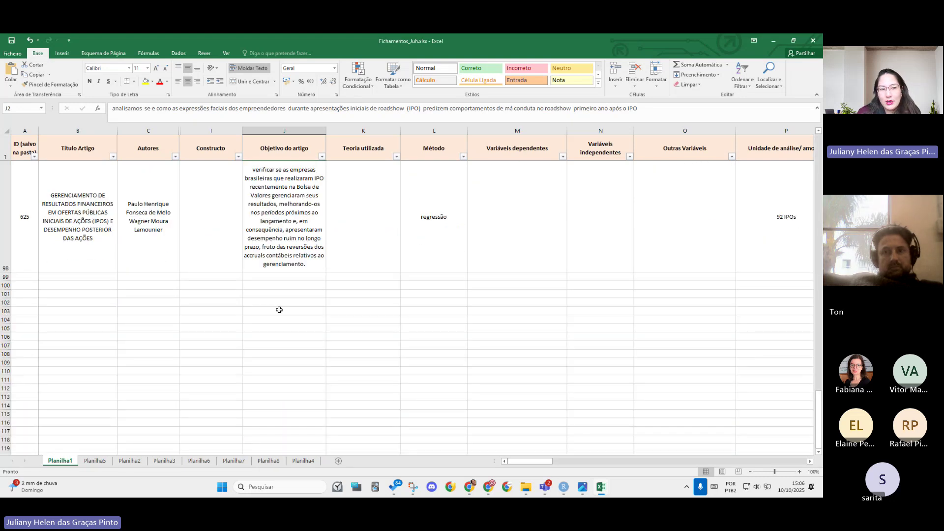
scroll(289, 317, "up", 3)
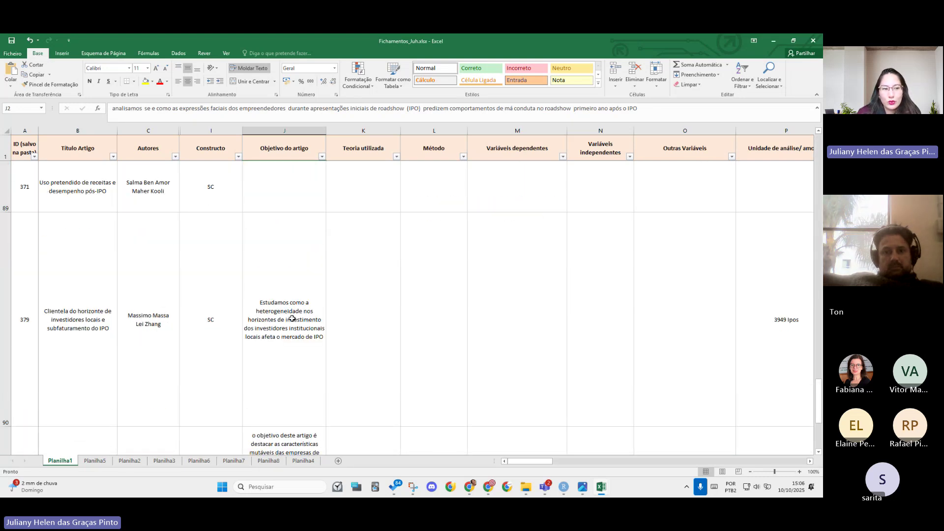
scroll(290, 317, "down", 3)
scroll(291, 316, "up", 3)
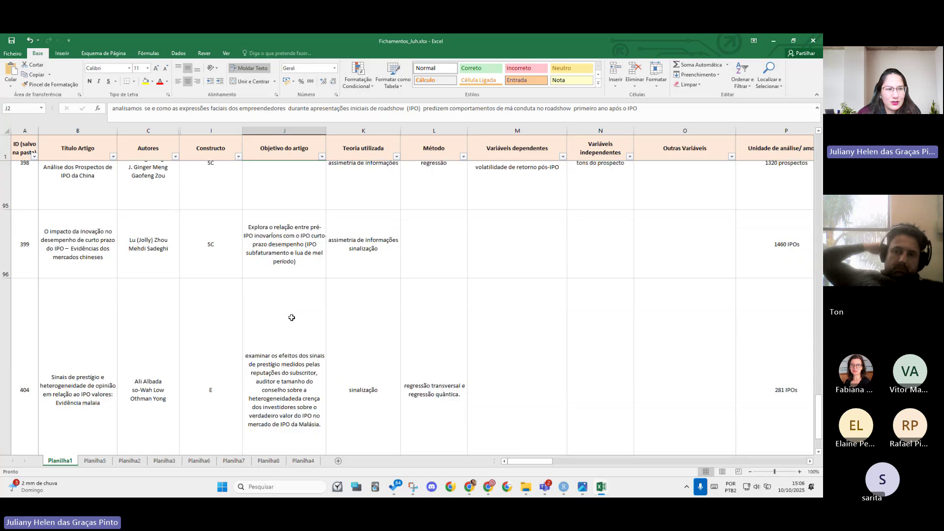
- Check the ID of the last article recorded in Planilha1, and return to the first article's objective
scroll(101, 293, "down", 1)
left_click(29, 256)
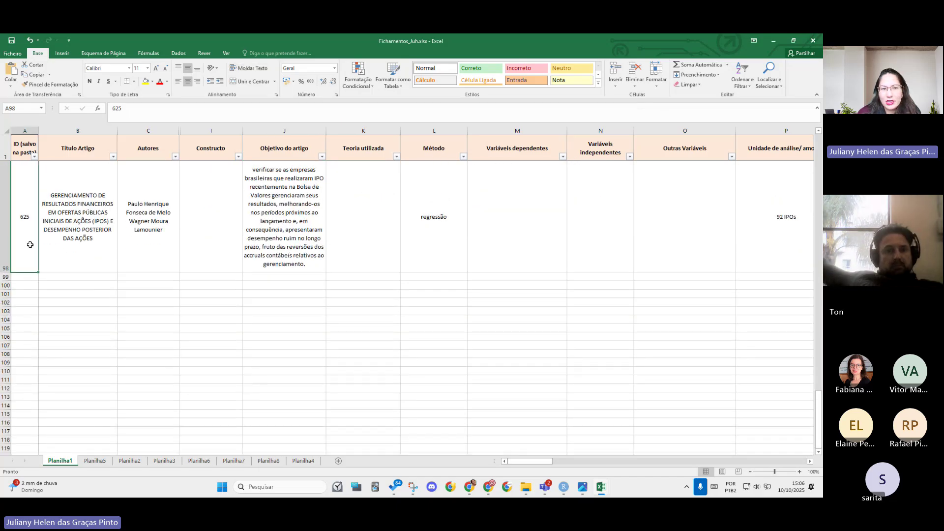
scroll(219, 324, "up", 10)
scroll(354, 336, "up", 15)
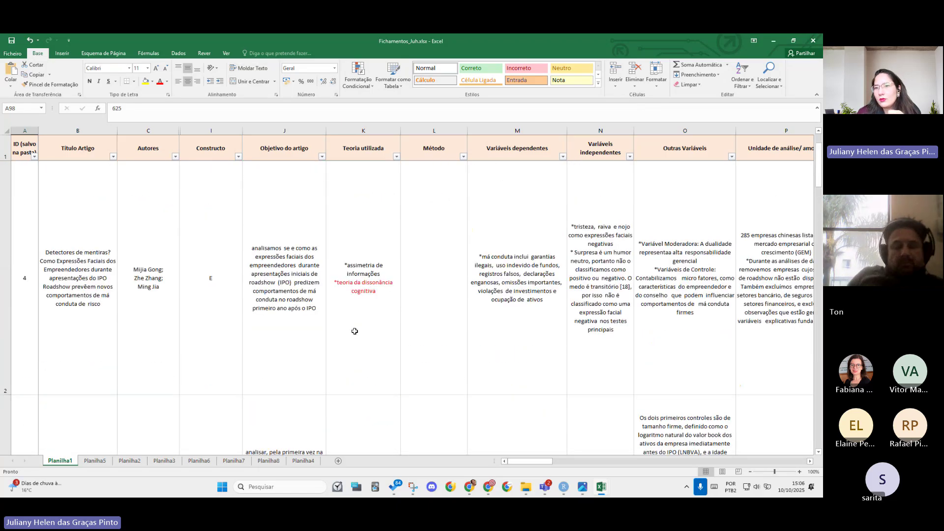
left_click(296, 309)
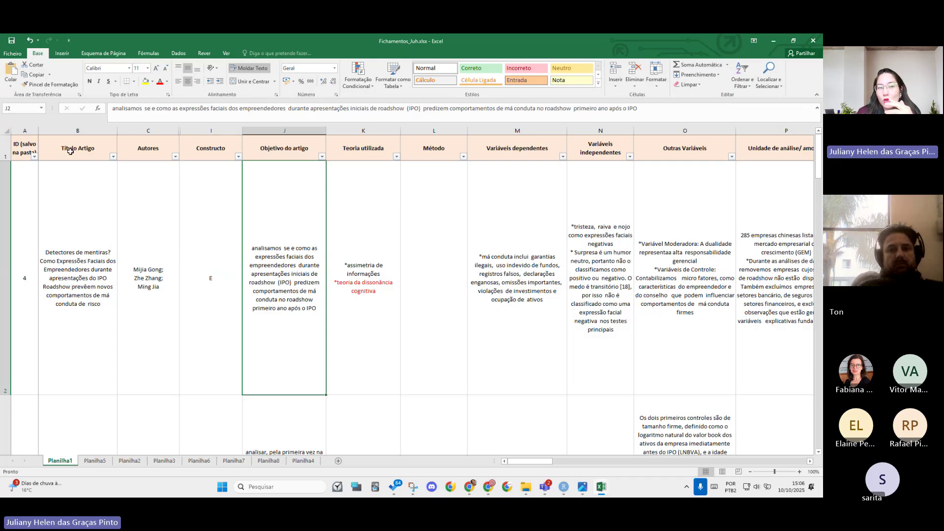
- Survey the summary fields by selecting the header row from Título Artigo through column AD, and return to the first columns
left_click_drag(74, 150, 487, 152)
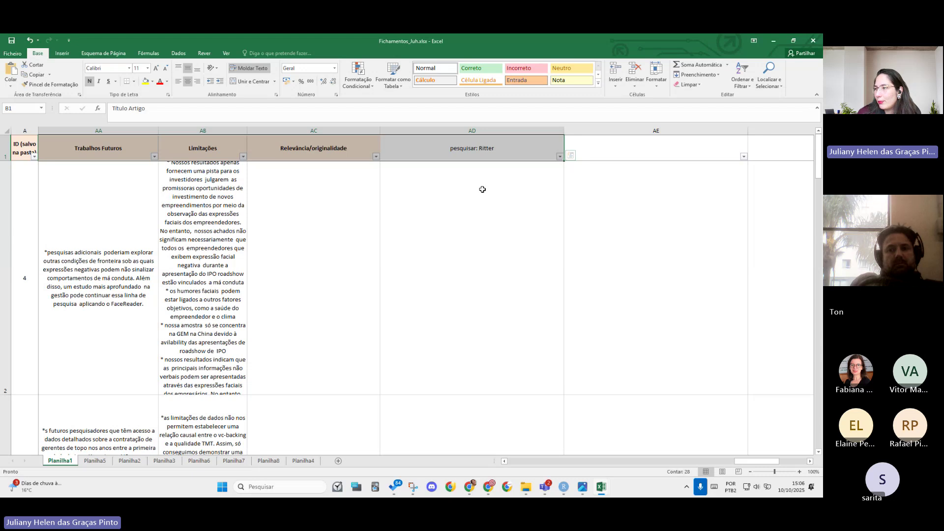
left_click(512, 157)
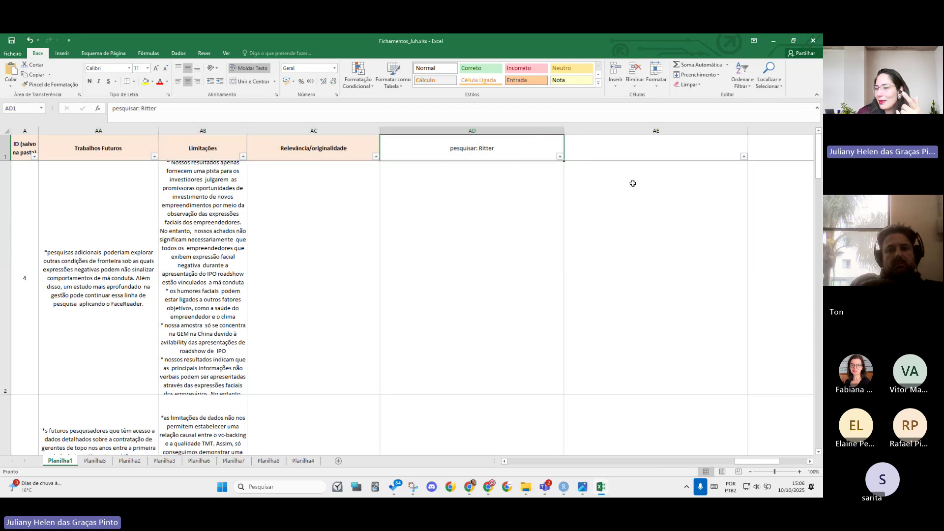
scroll(640, 464, "left", 3)
scroll(640, 464, "left", 6)
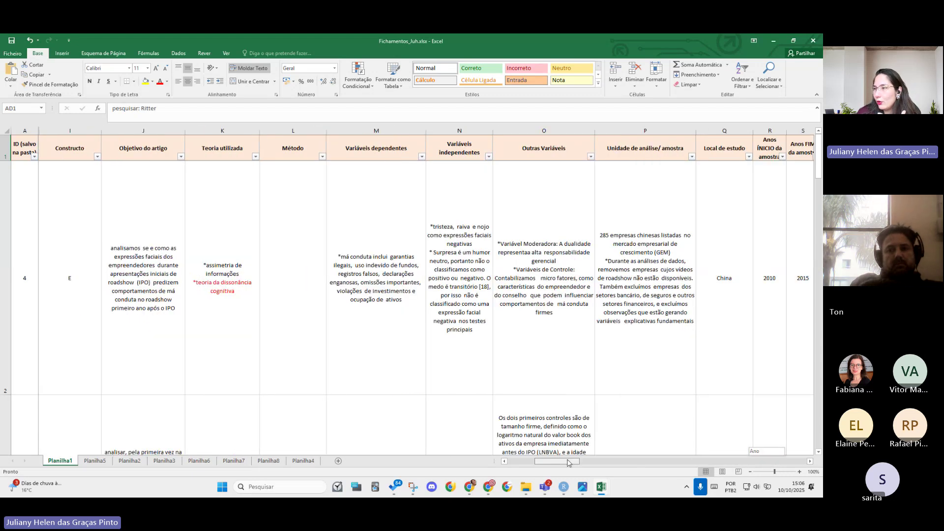
- Go through the first article's theory, title, authors, construct, objective and method cells
left_click(356, 306)
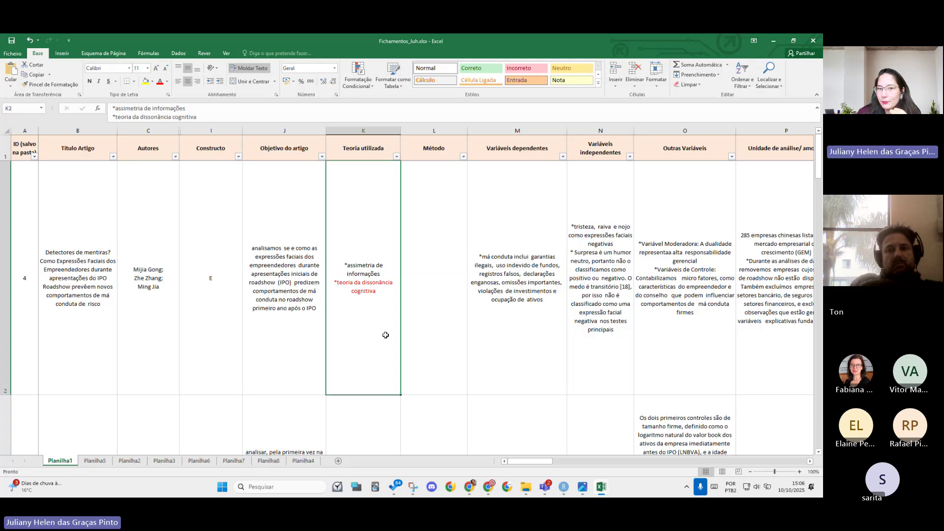
left_click(67, 204)
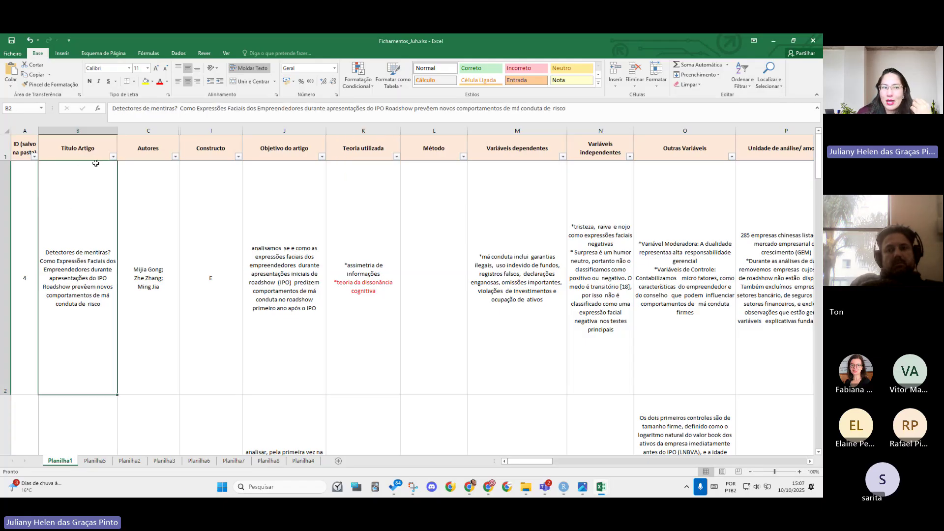
left_click(155, 217)
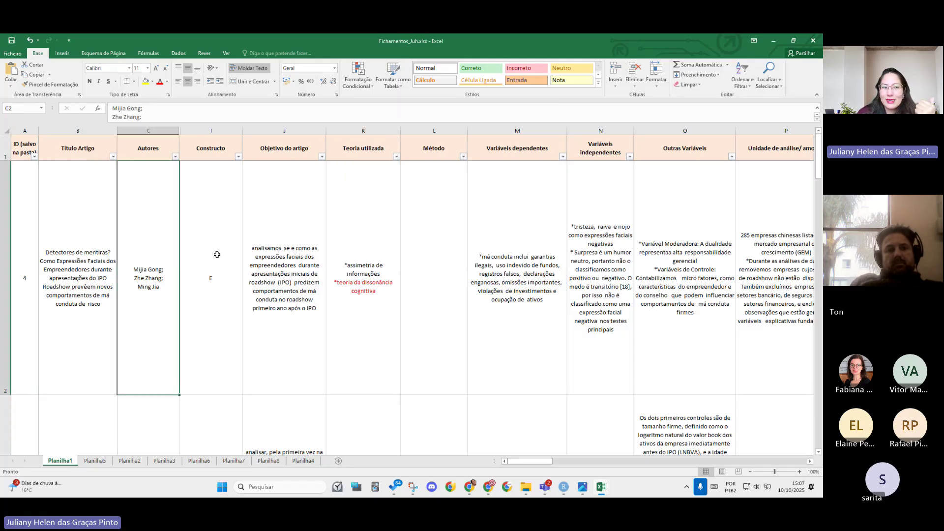
left_click(199, 340)
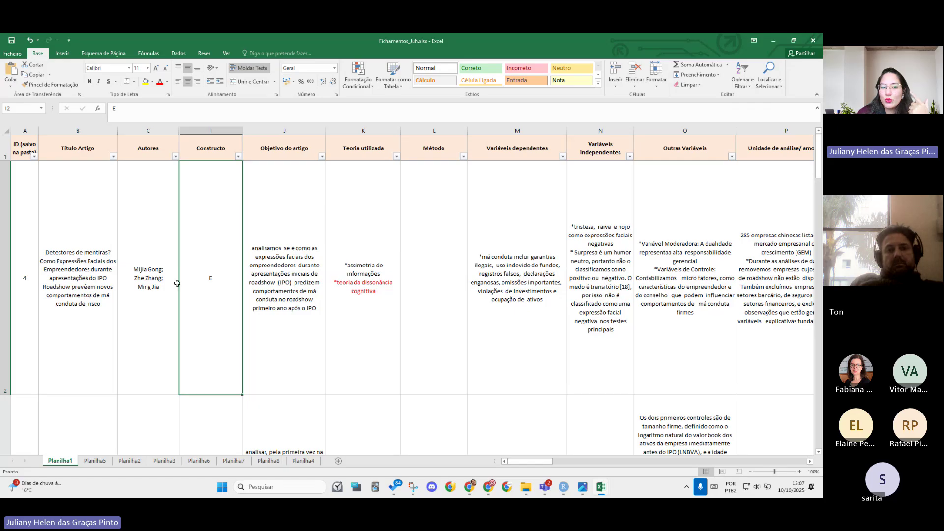
scroll(178, 283, "down", 4)
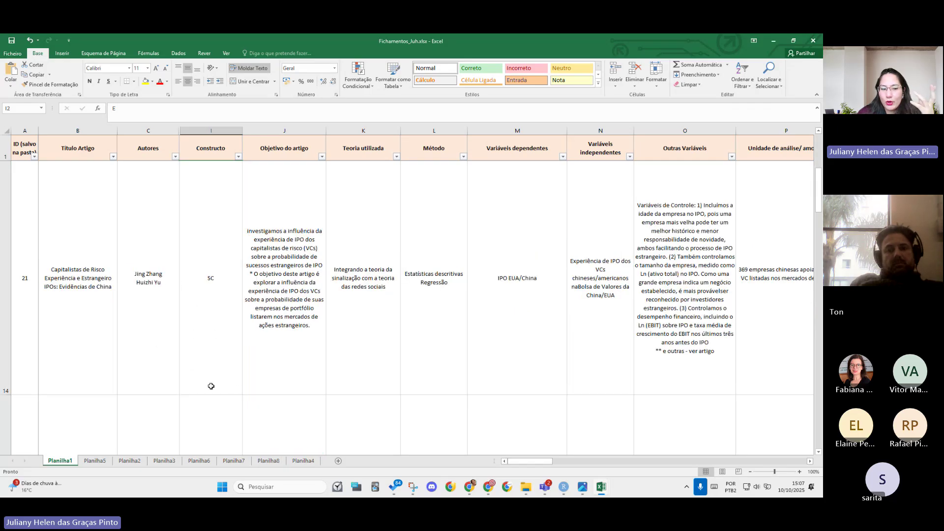
scroll(210, 354, "up", 4)
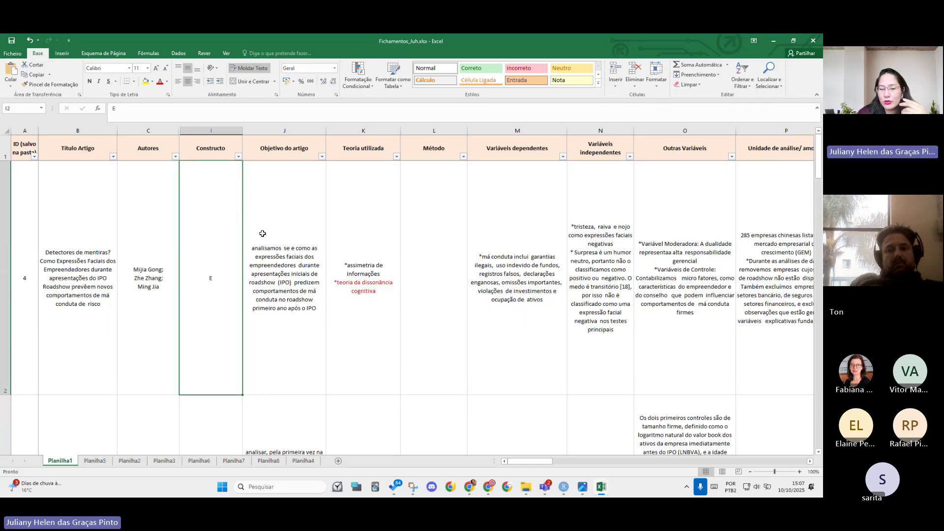
left_click(302, 247)
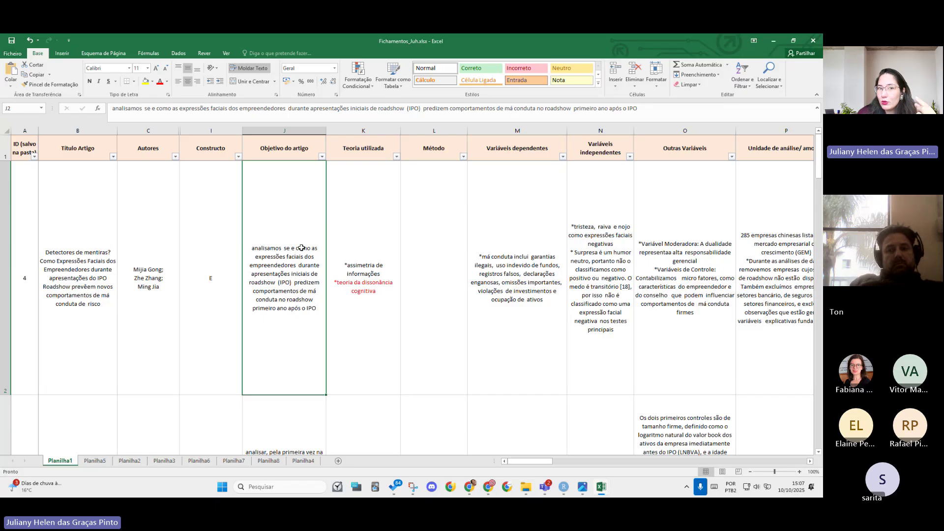
left_click(366, 227)
left_click(443, 207)
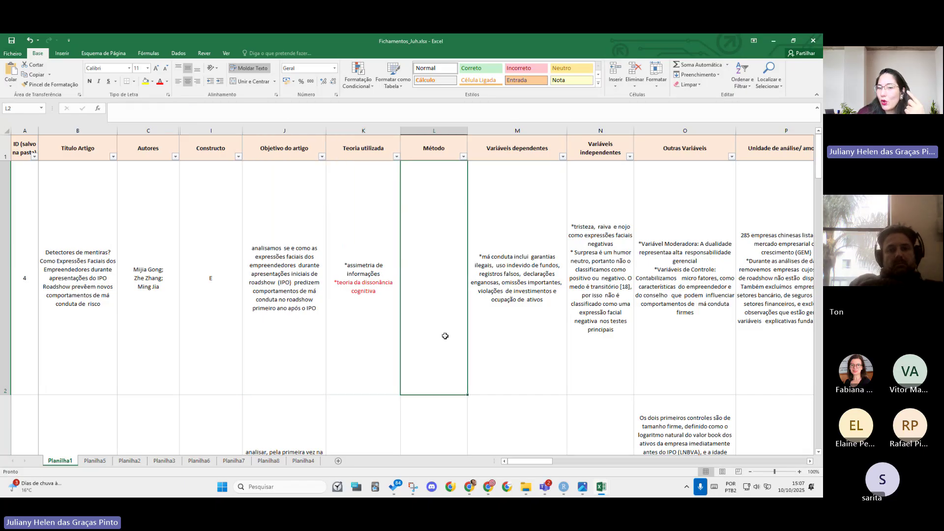
- Inspect the summary of article ID 13 from its method and variables through study location and sample start and end years
scroll(461, 295, "down", 2)
left_click(444, 250)
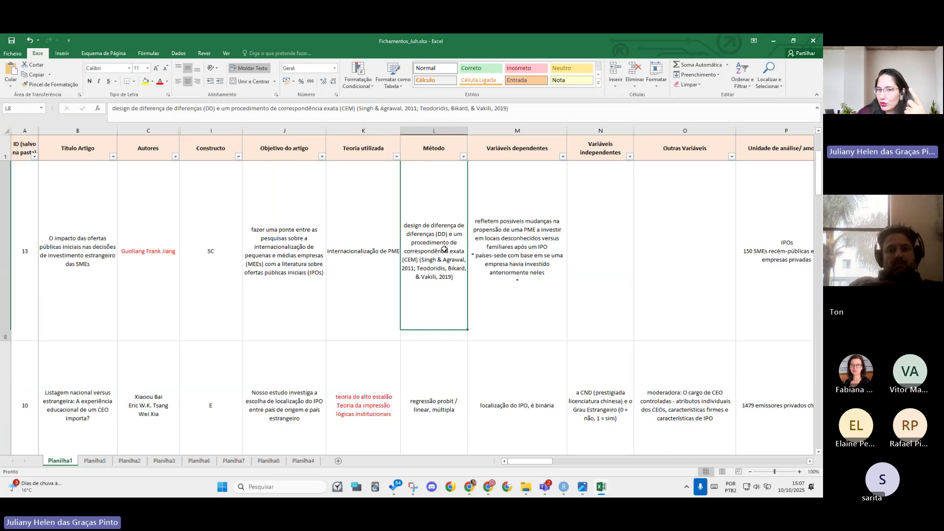
left_click(516, 239)
key("Right")
key("Right")
key("Right")
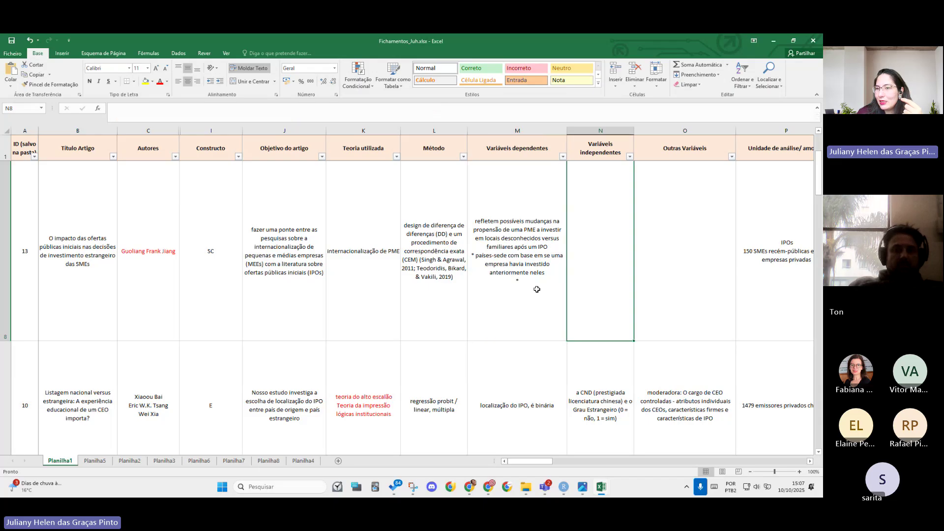
key("Right")
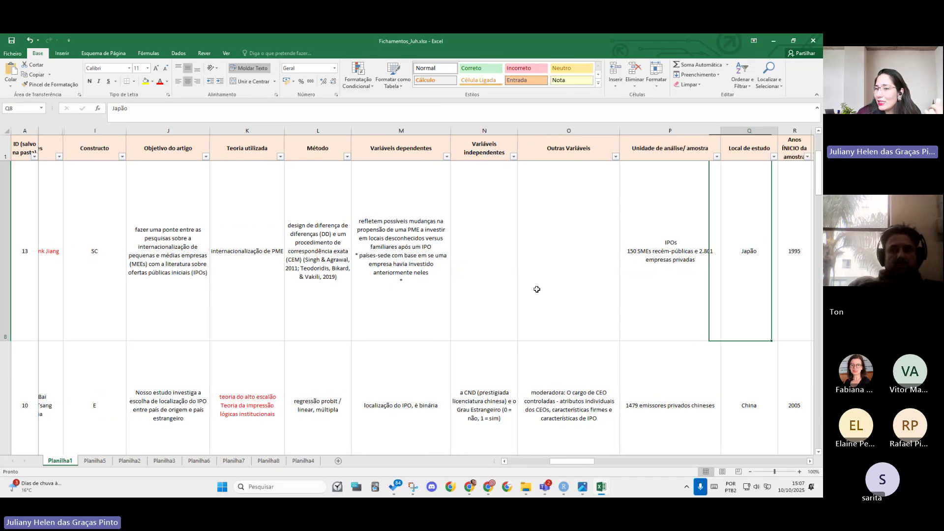
key("Right")
key("Right")
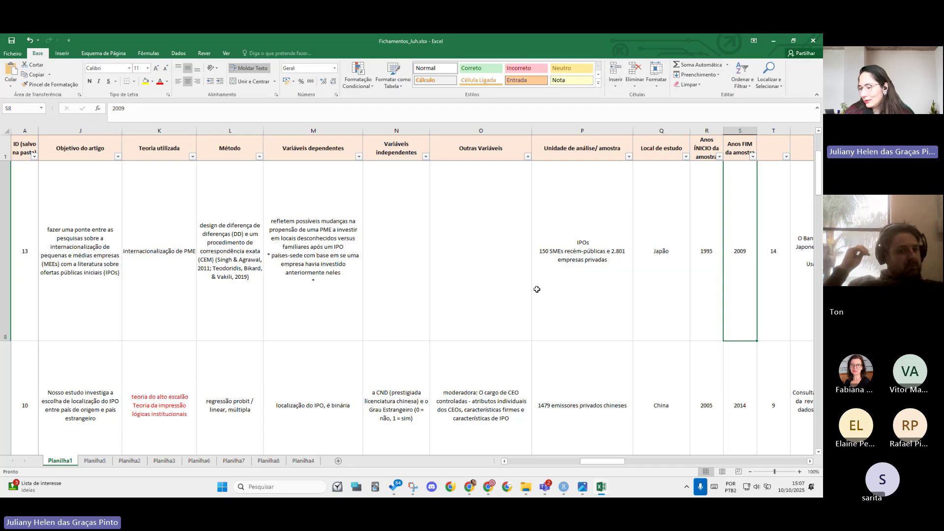
- Examine the Coleta de dados, Software utilizado and Sobre RNA fields for article ID 13 and the articles below it
key("Right")
key("Right")
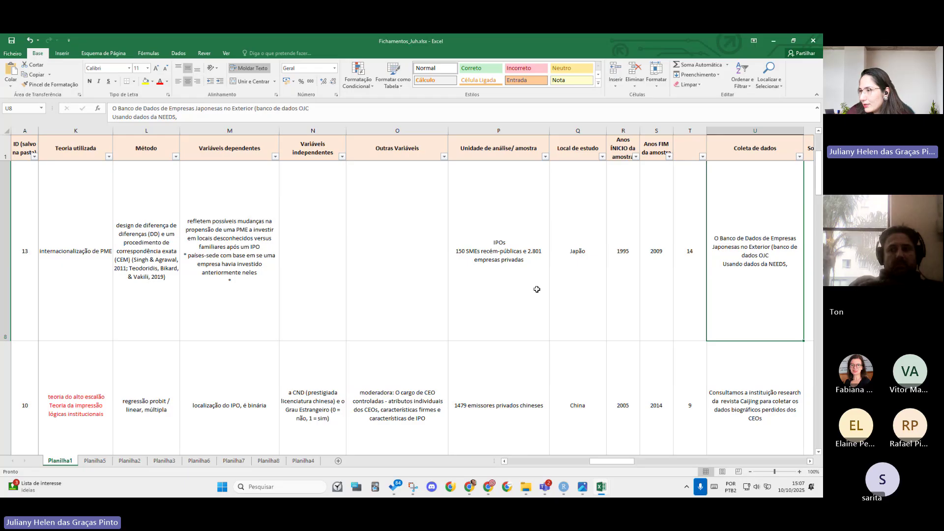
key("Right")
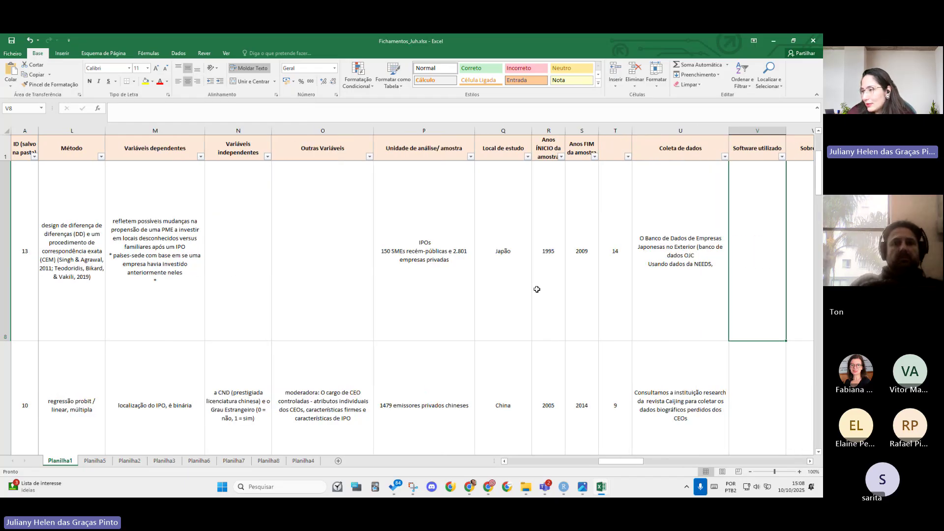
key("Left")
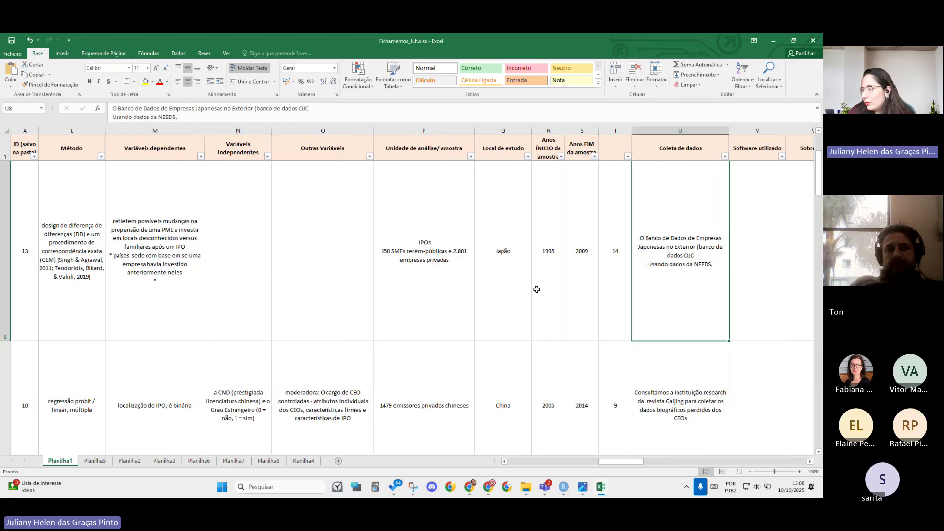
key("Right")
key("Right")
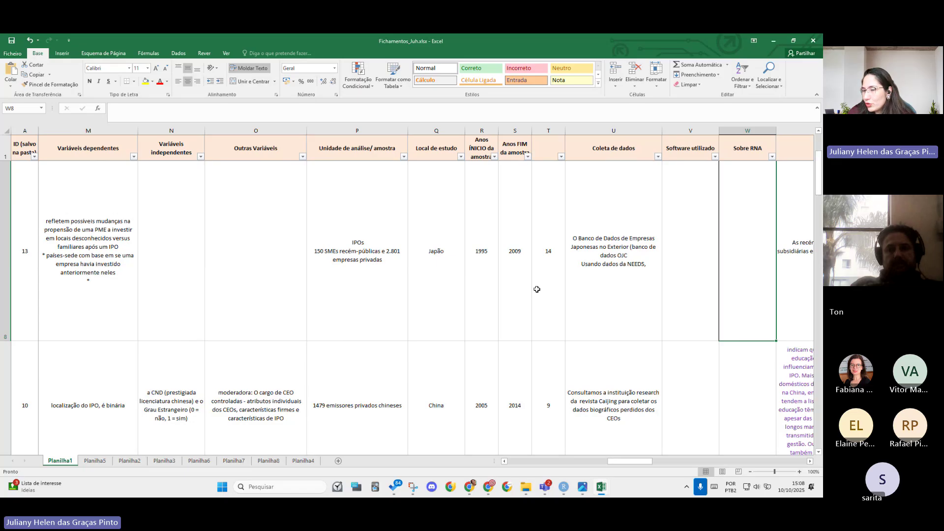
key("Right")
key("Left")
key("Down")
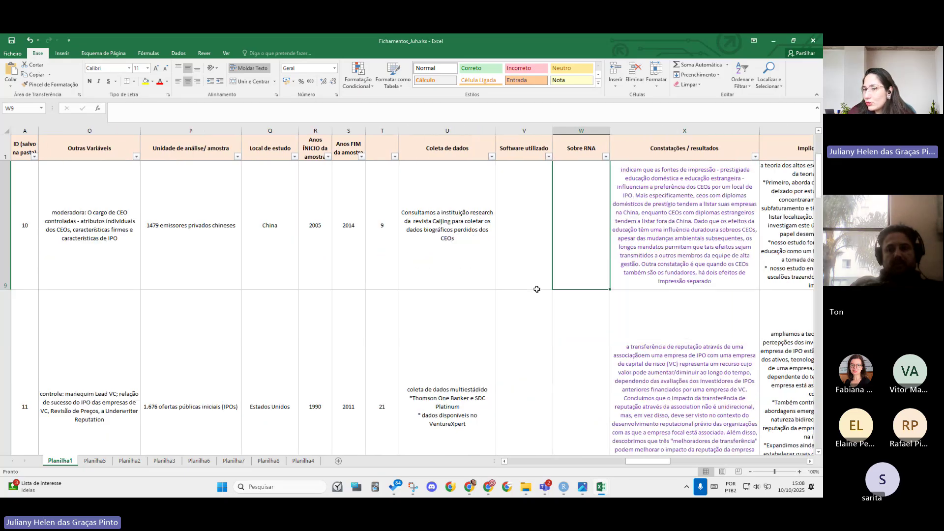
key("Down")
key("Down")
key("Down")
key("Up")
key("Up")
key("Up")
- Review the findings, theoretical and practical implications, future work and limitations recorded for article ID 10
key("Right")
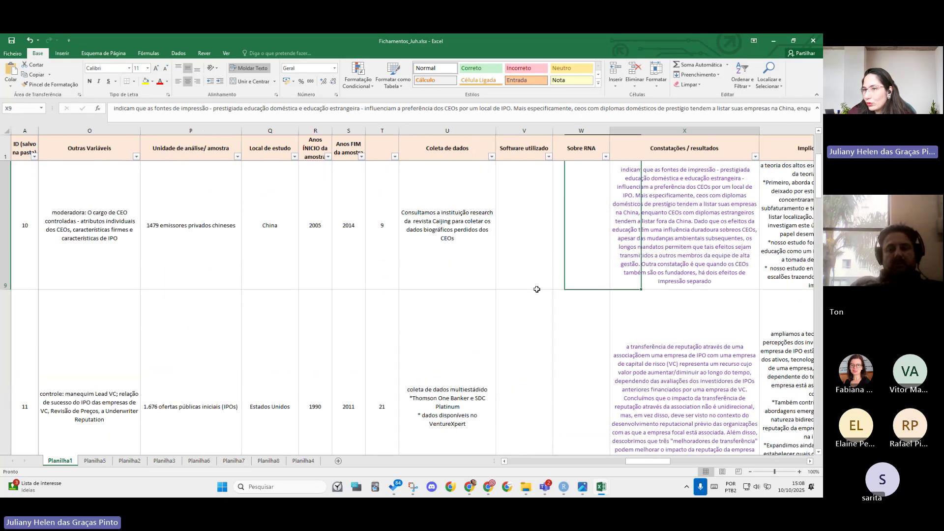
key("Right")
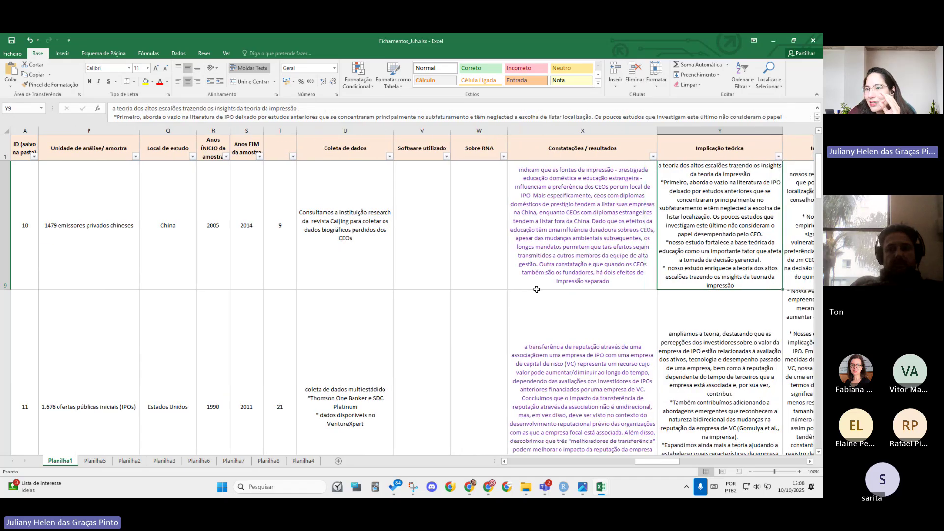
key("Right")
key("Right")
key("Right")
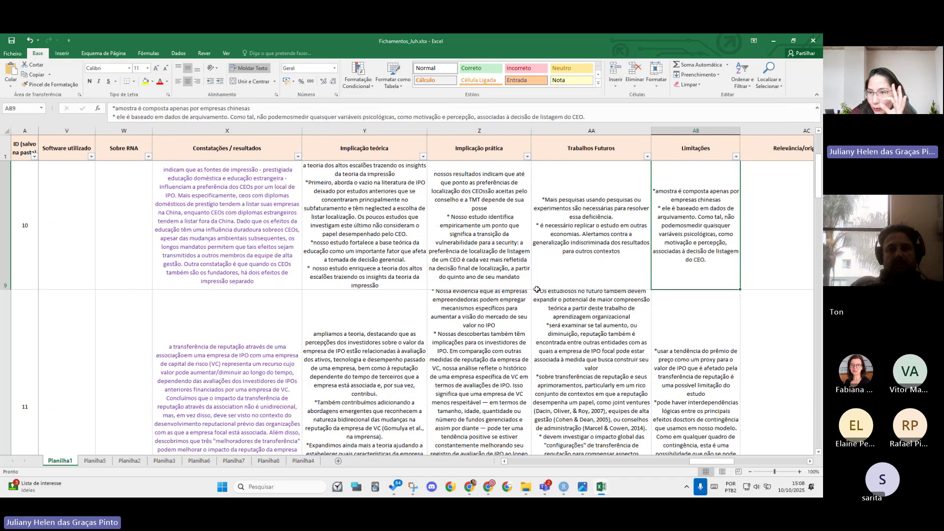
key("Left")
key("Left")
key("Left")
key("Left")
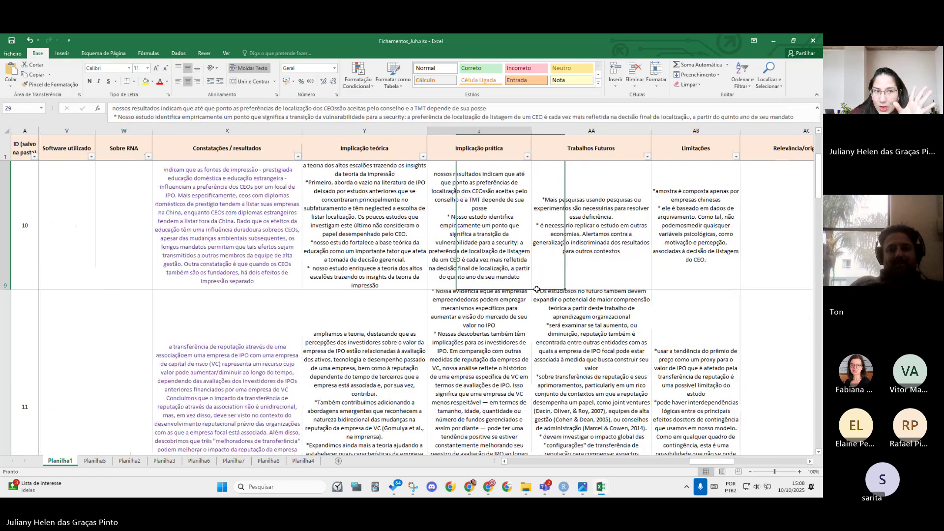
key("Right")
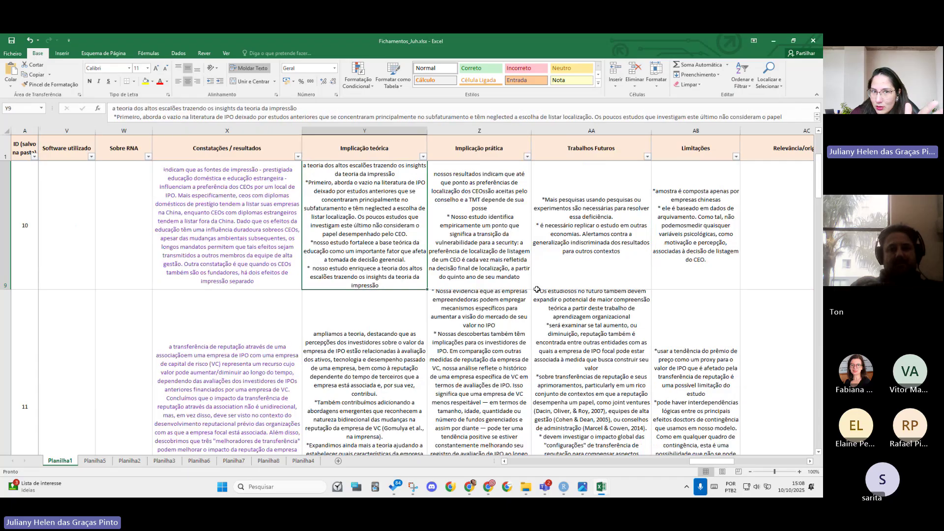
key("Right")
key("Right")
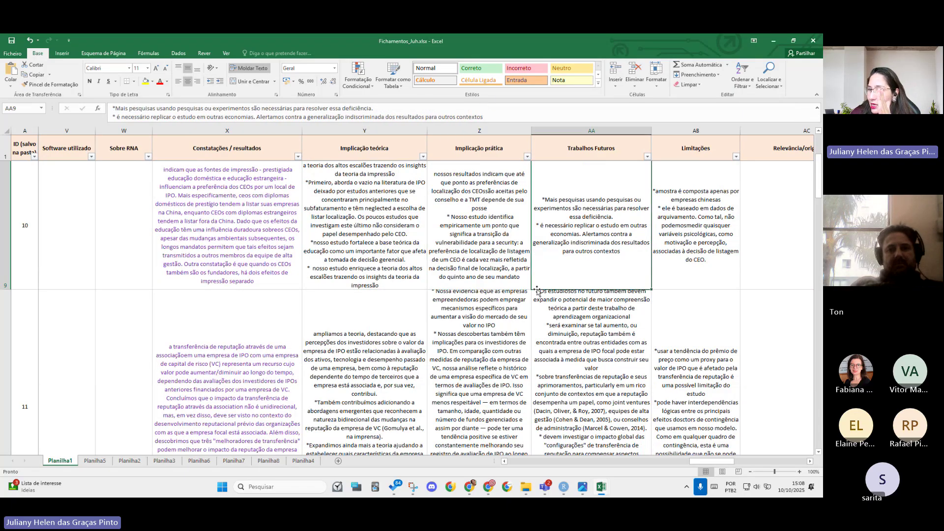
key("Right")
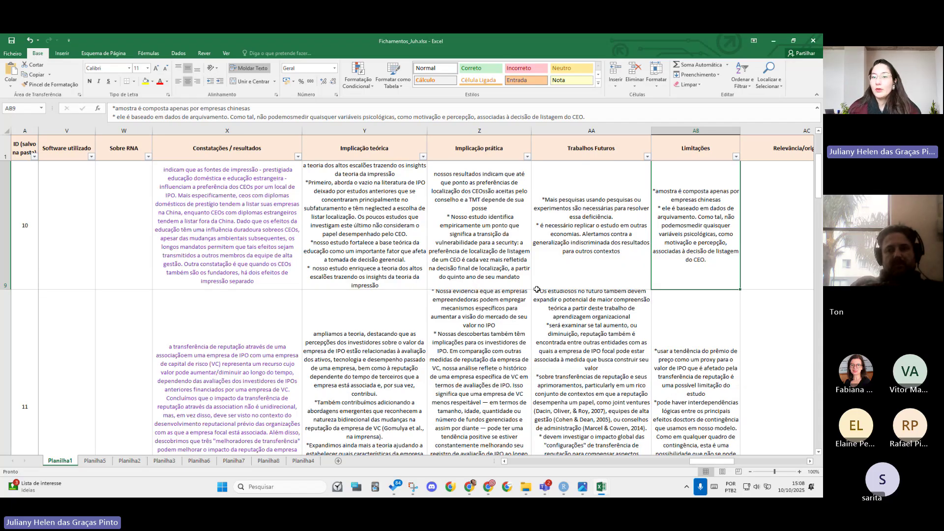
- Compare the Trabalhos Futuros entries of several articles, and look through the findings and implications down to article ID 98
left_click(539, 240)
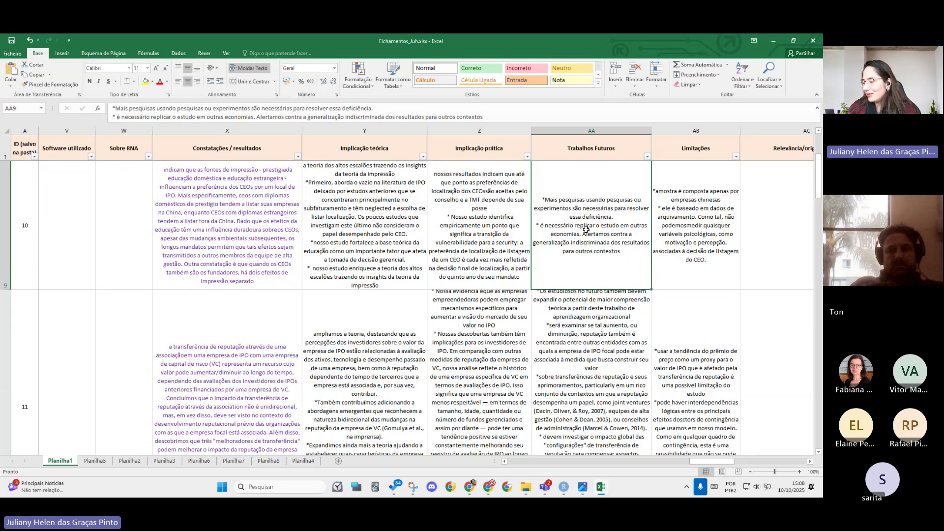
left_click(589, 334)
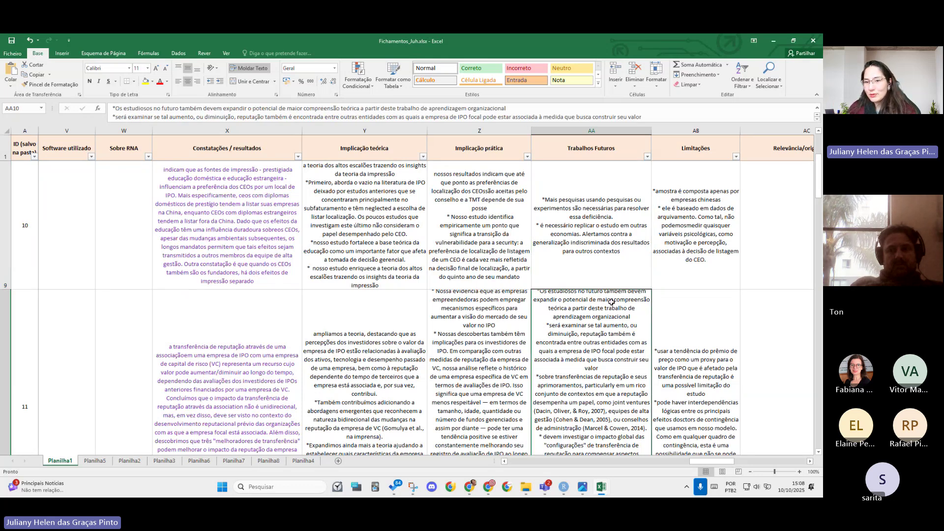
scroll(611, 302, "down", 3)
left_click(599, 306)
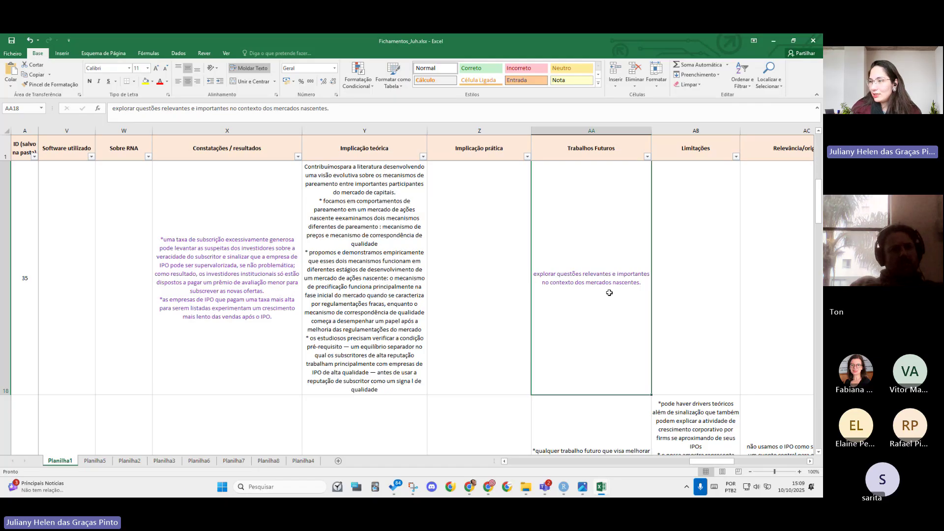
scroll(609, 293, "down", 2)
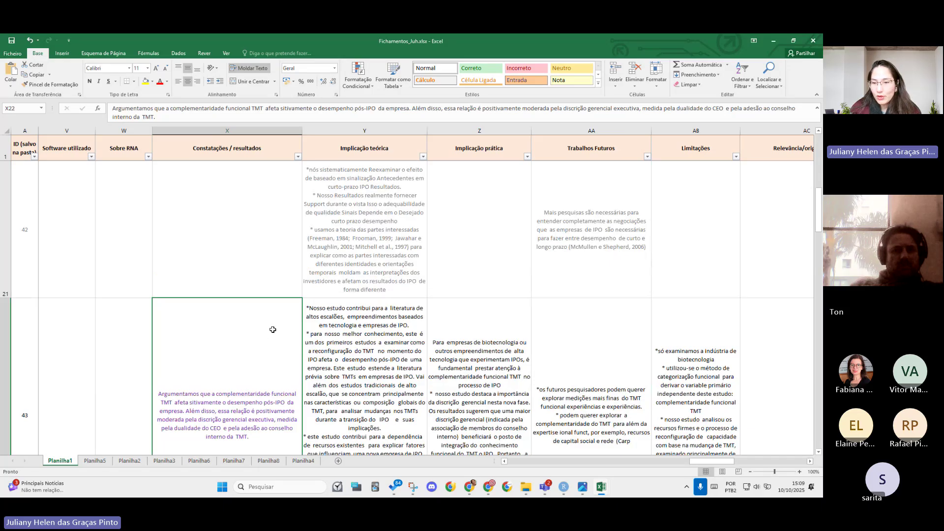
scroll(268, 334, "down", 4)
scroll(272, 330, "down", 1)
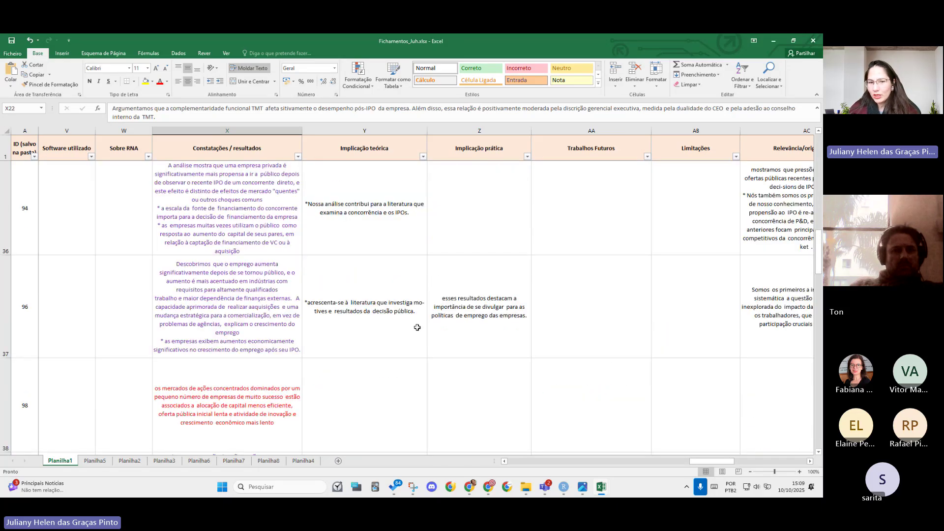
- Read the findings recorded for article ID 98, and check the columns at the end of the first article's row, past Relevância/originalidade
left_click(253, 406)
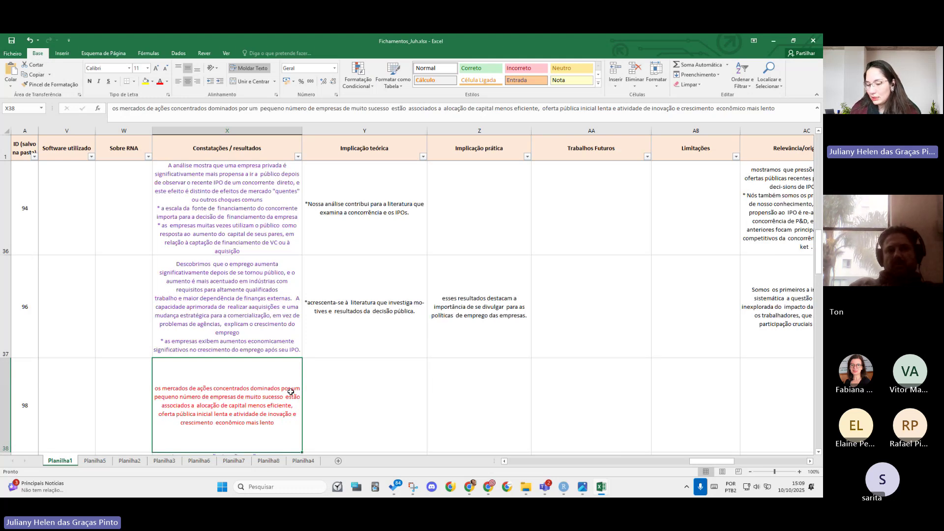
scroll(290, 392, "up", 3)
scroll(667, 369, "up", 4)
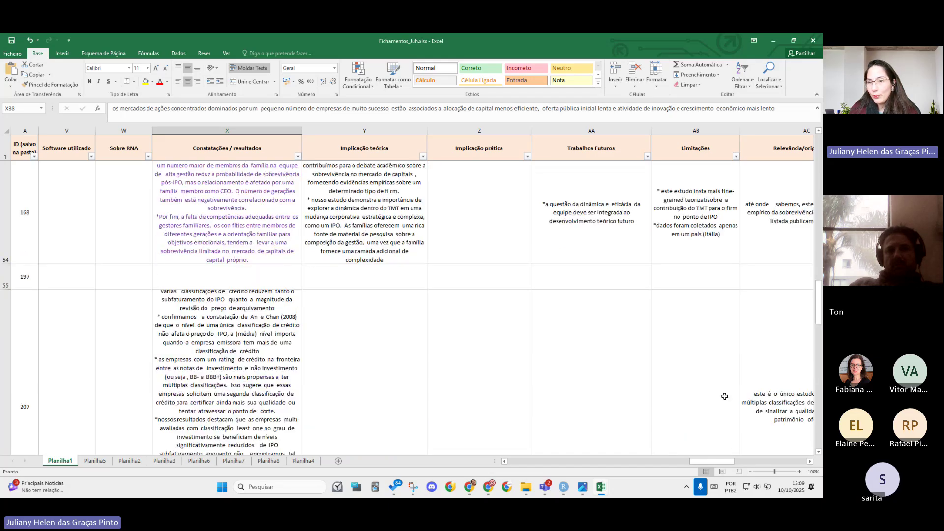
scroll(645, 349, "up", 5)
left_click(692, 268)
key("Right")
key("Right")
key("Right")
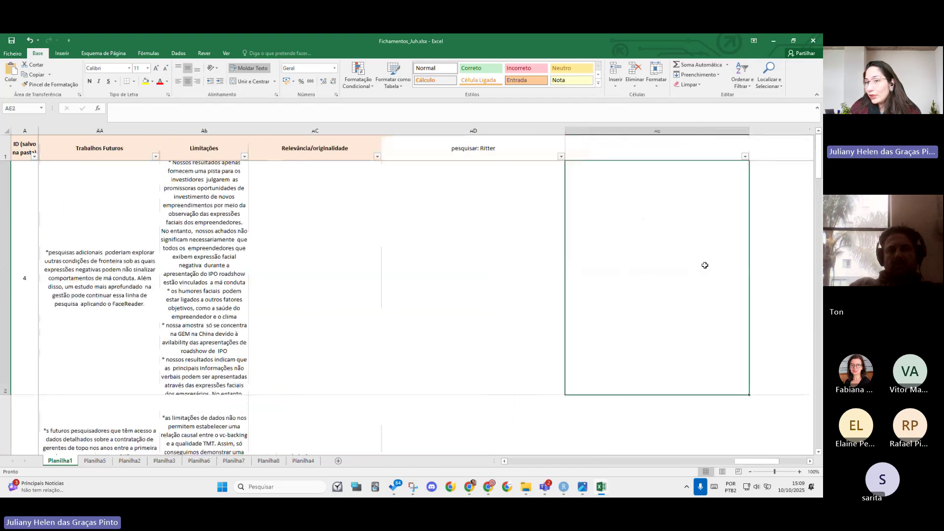
- Go back across the summary fields of article ID 4 to its ID cell at the start of the row
key("Left")
key("Left")
key("Left")
key("Left")
key("Left")
key("Left")
key("Left")
key("Left")
key("Left")
key("Left")
key("Left")
key("Left")
key("Left")
key("Left")
key("Left")
key("Left")
key("Left")
key("Left")
key("Left")
key("Left")
key("Left")
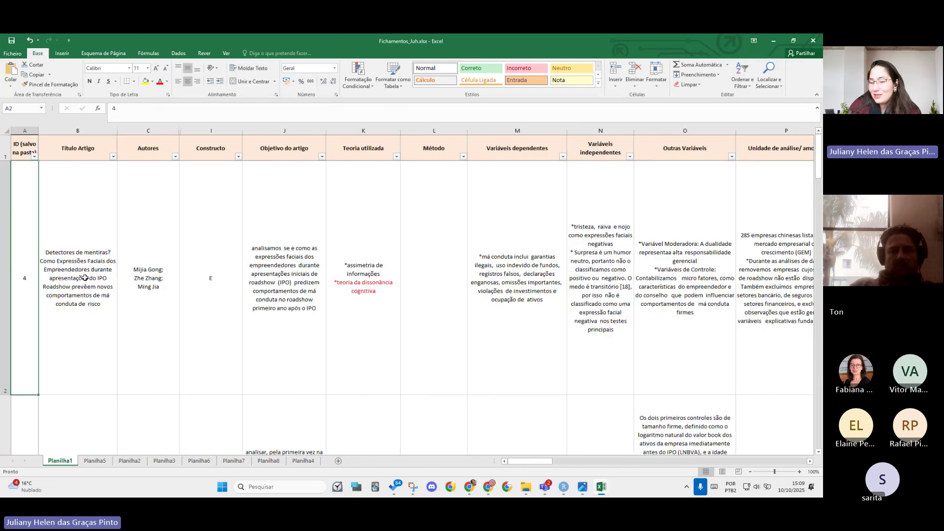
- Minimise the Fichamentos_Juh.xlsx and bibliodata_selecionada.xlsx workbooks and switch to the 1Web_Scopus_Titulo.xlsm review workbook
left_click(769, 41)
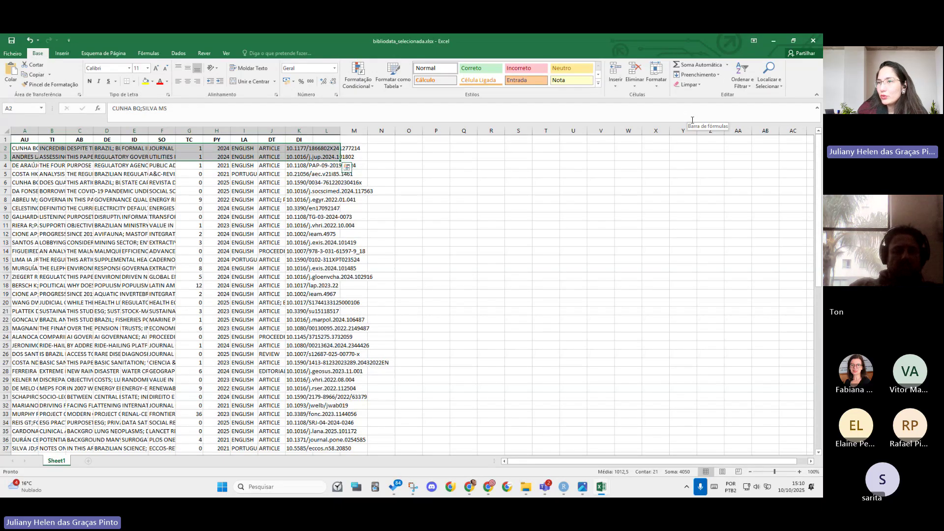
left_click(773, 38)
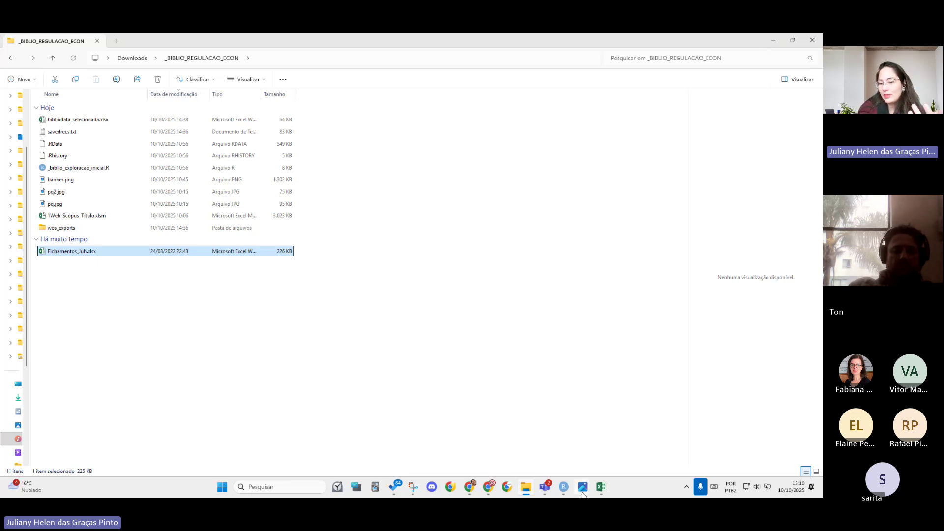
left_click(601, 487)
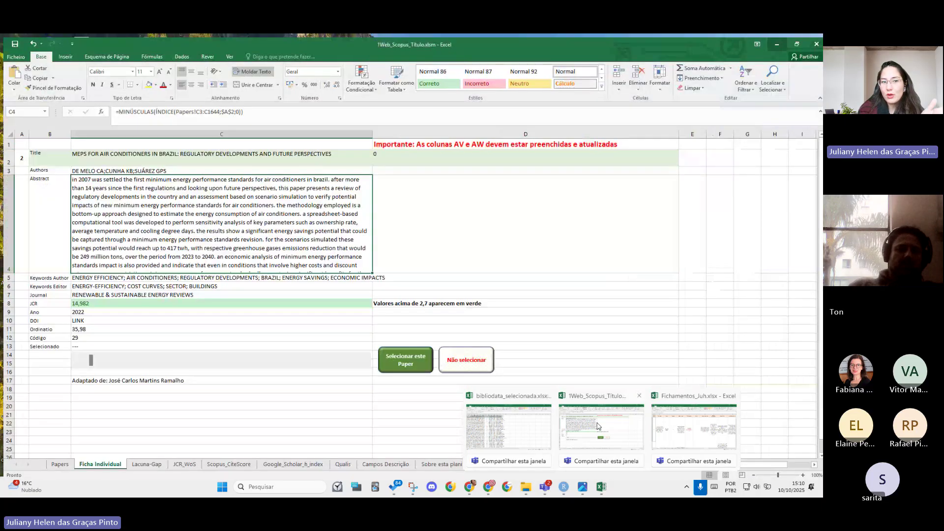
left_click(601, 427)
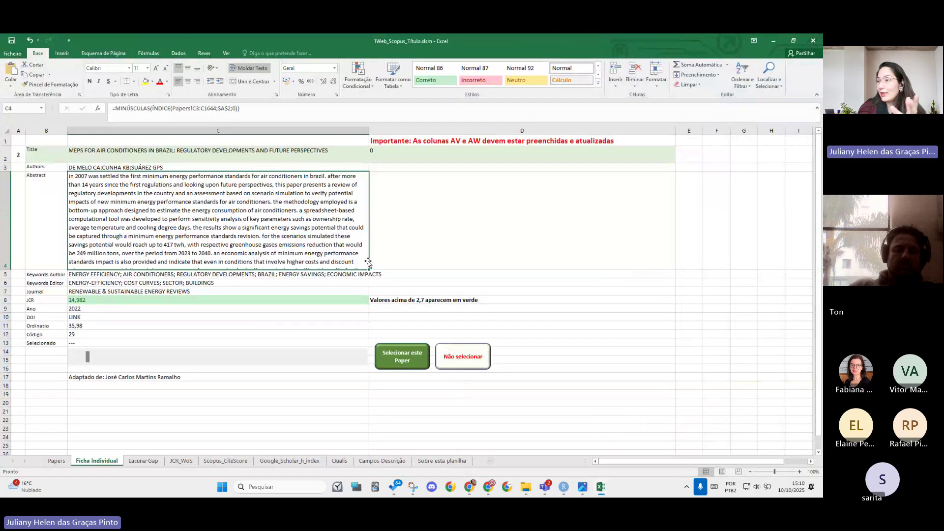